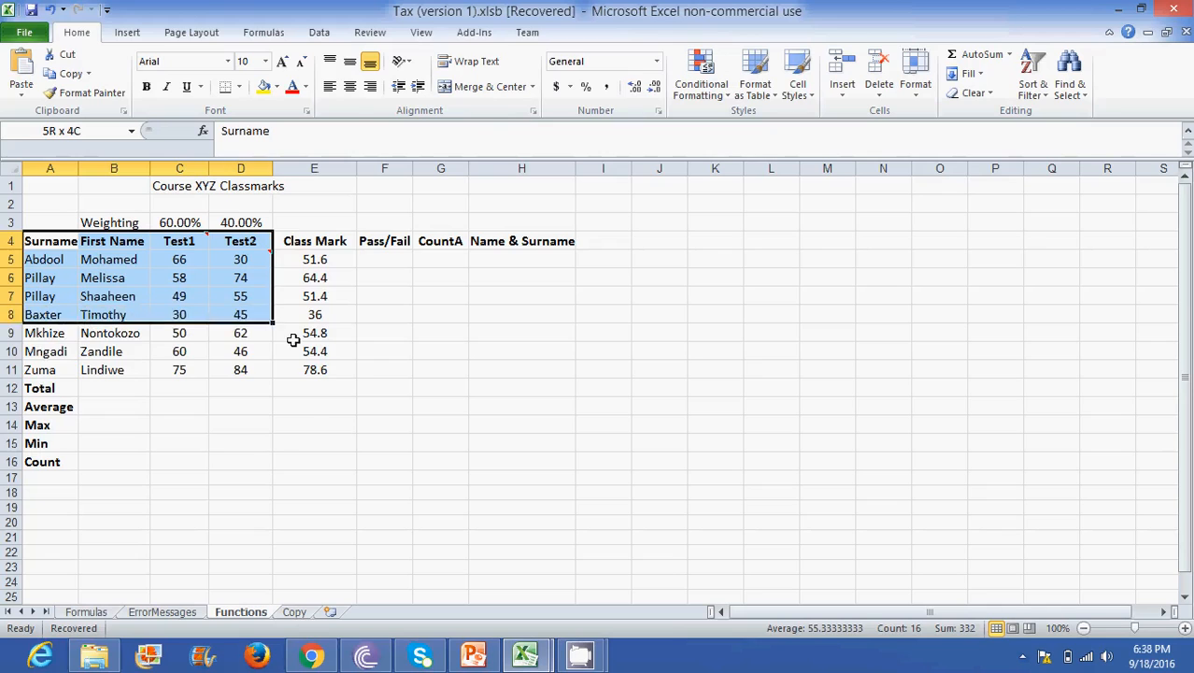
# - Set the font of the heading row A4:H4 to Arial, size 14
pyautogui.click(284, 401)
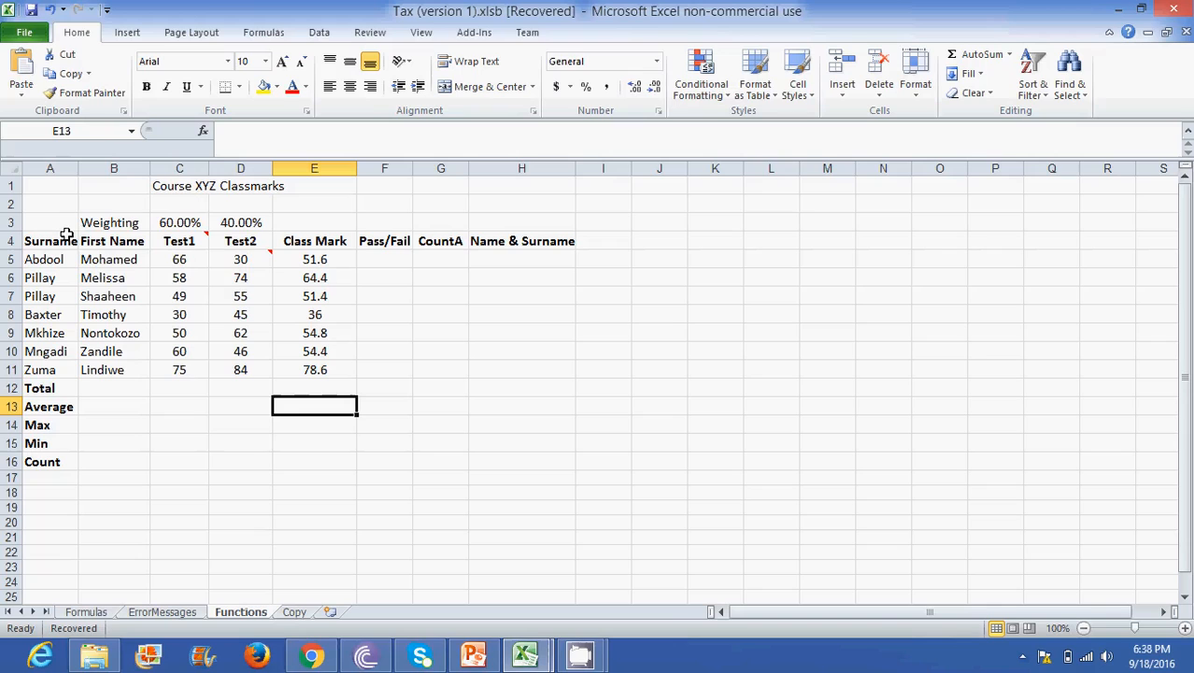
pyautogui.moveTo(44, 241); pyautogui.dragTo(513, 242)
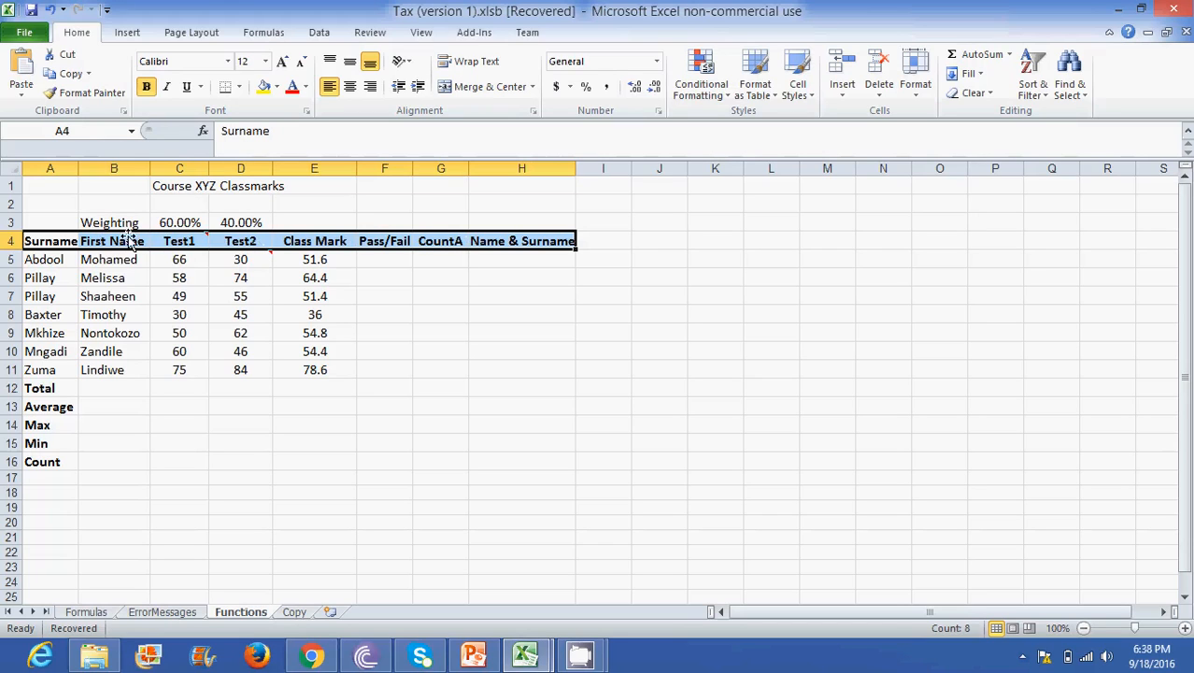
pyautogui.click(90, 293)
pyautogui.moveTo(54, 238); pyautogui.dragTo(504, 241)
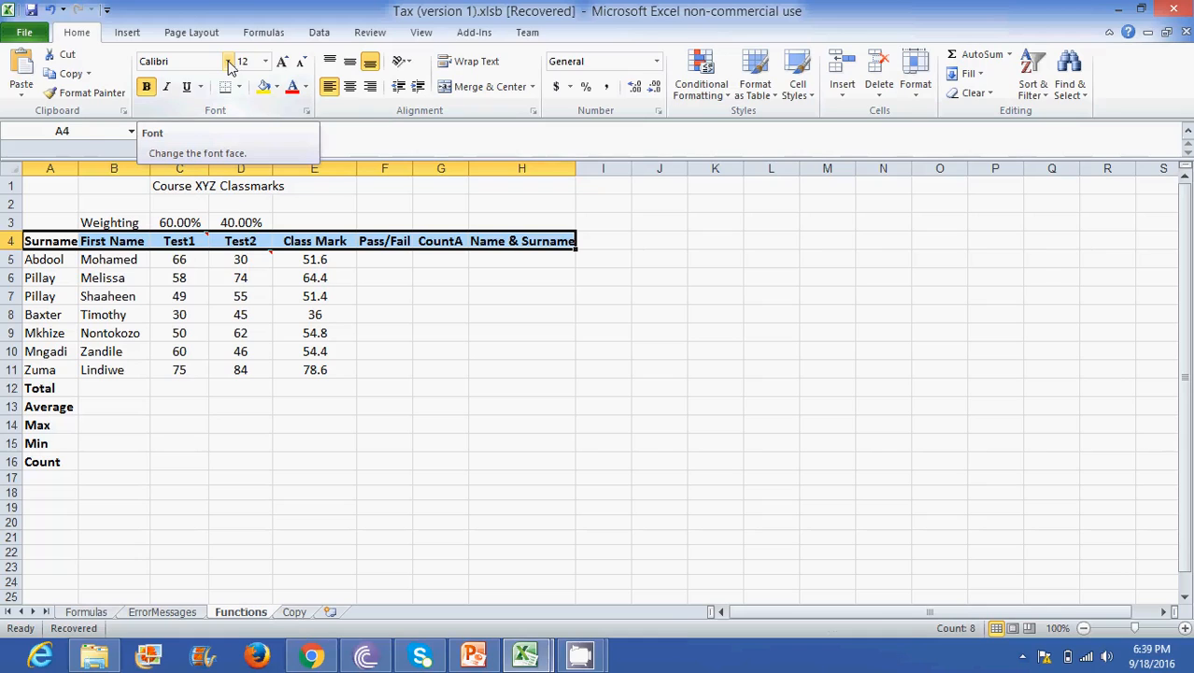
pyautogui.click(228, 62)
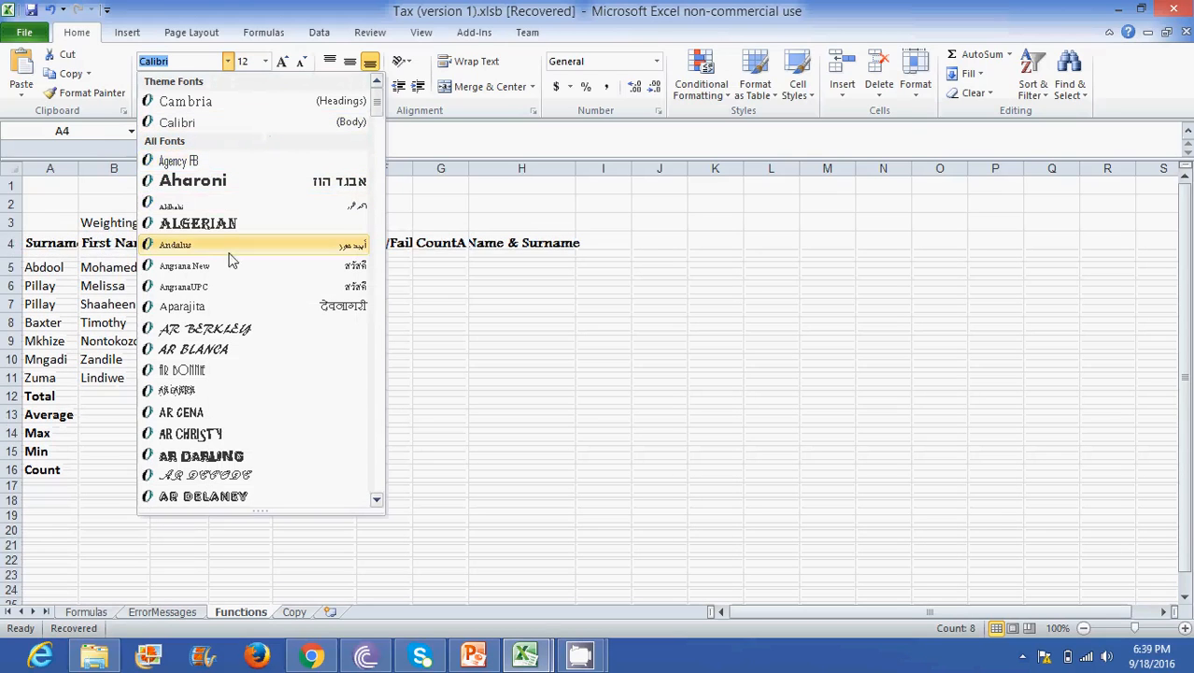
pyautogui.click(373, 391)
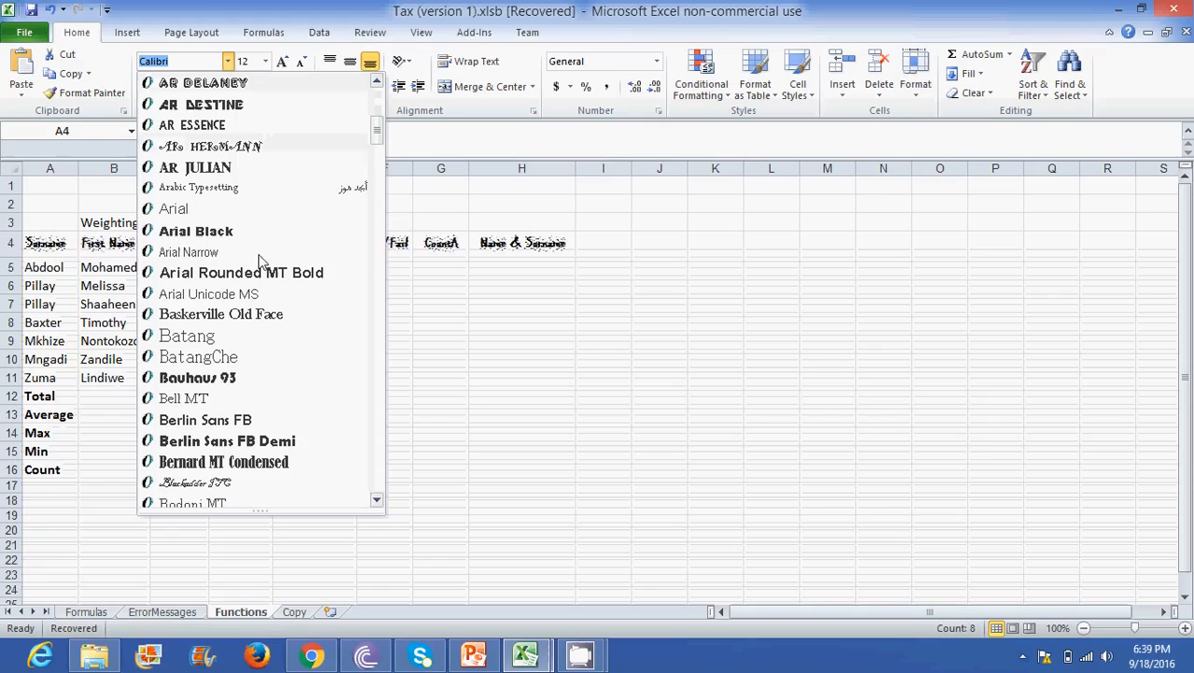
pyautogui.click(230, 209)
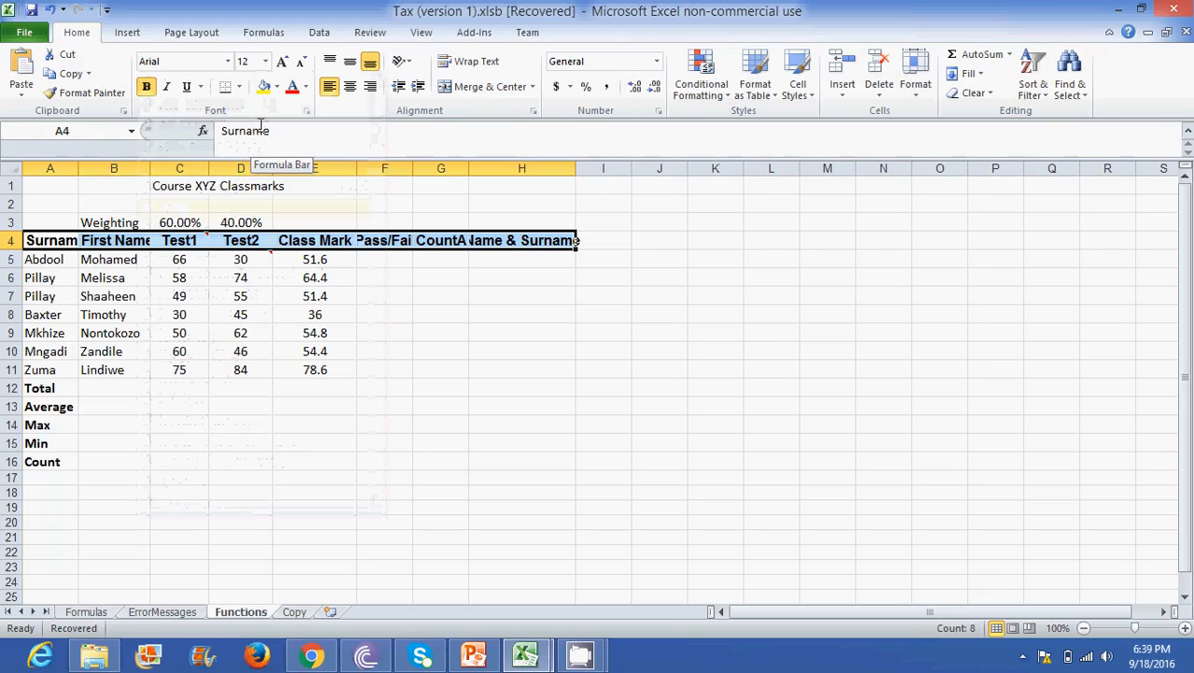
pyautogui.click(266, 61)
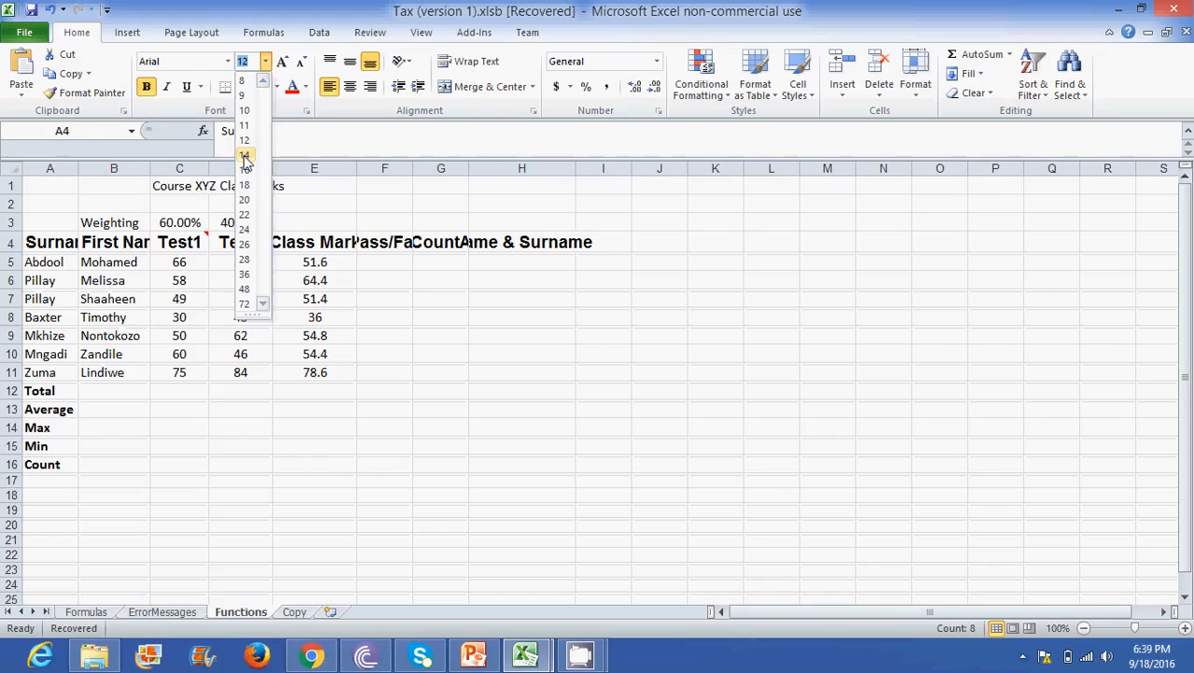
pyautogui.click(245, 157)
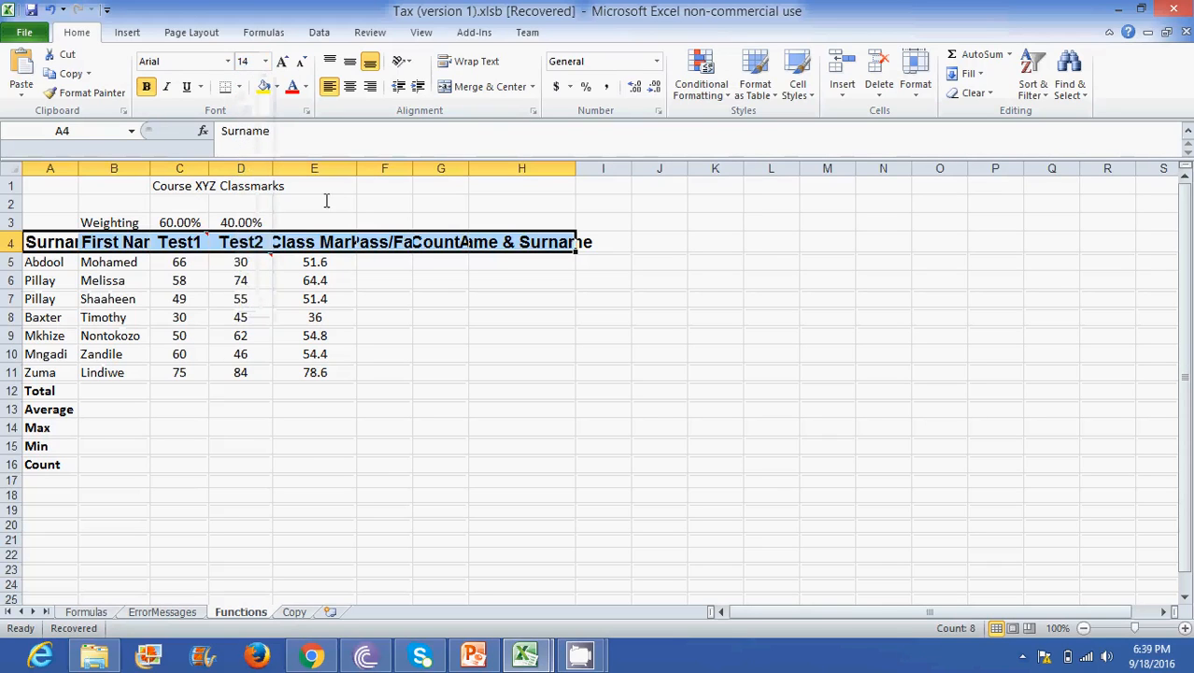
# - Try italic and underline on the row 4 headings, remove both, and toggle bold off and on again
pyautogui.click(145, 87)
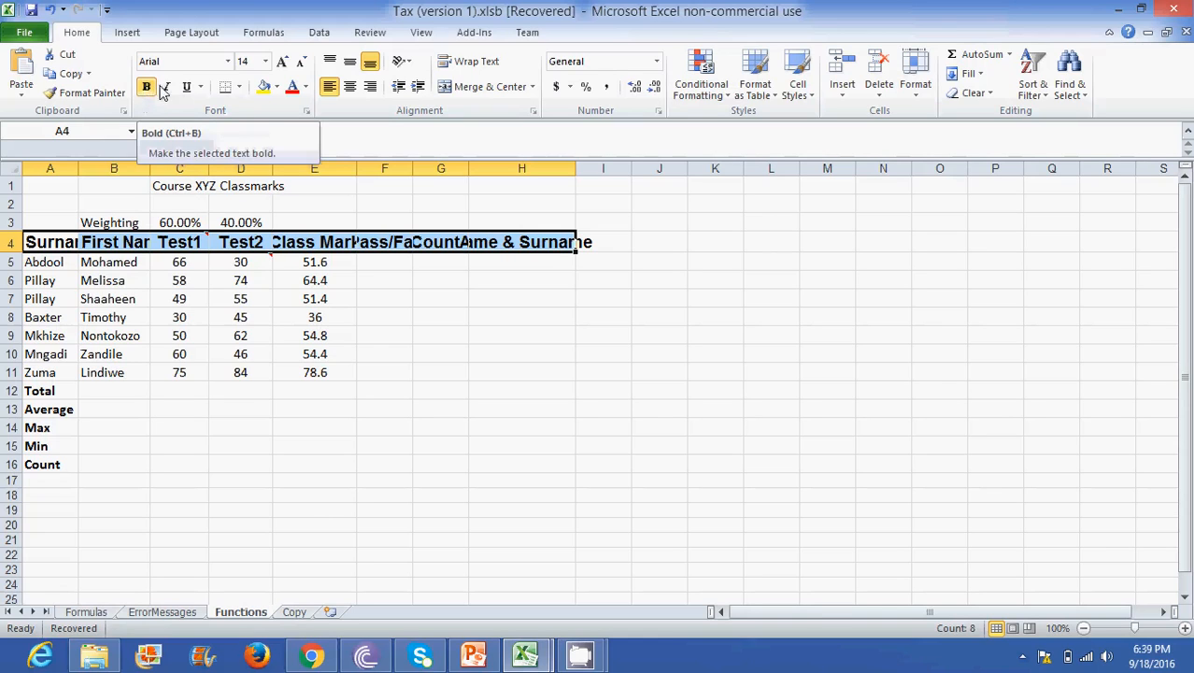
pyautogui.click(167, 88)
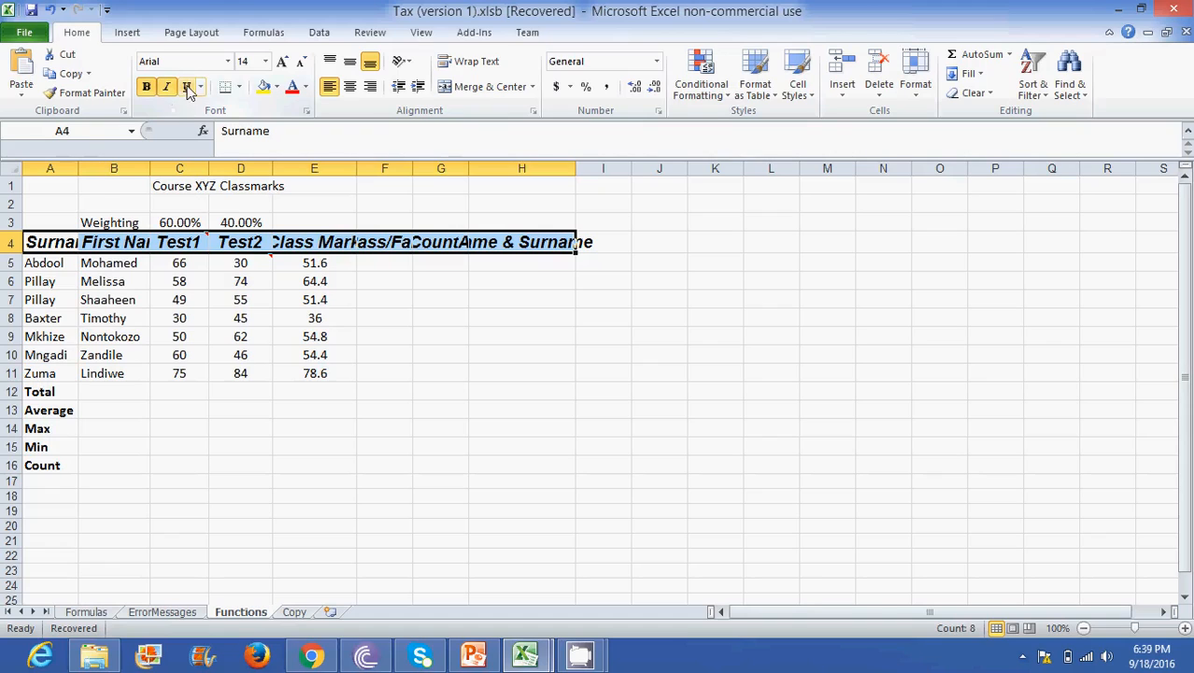
pyautogui.click(187, 88)
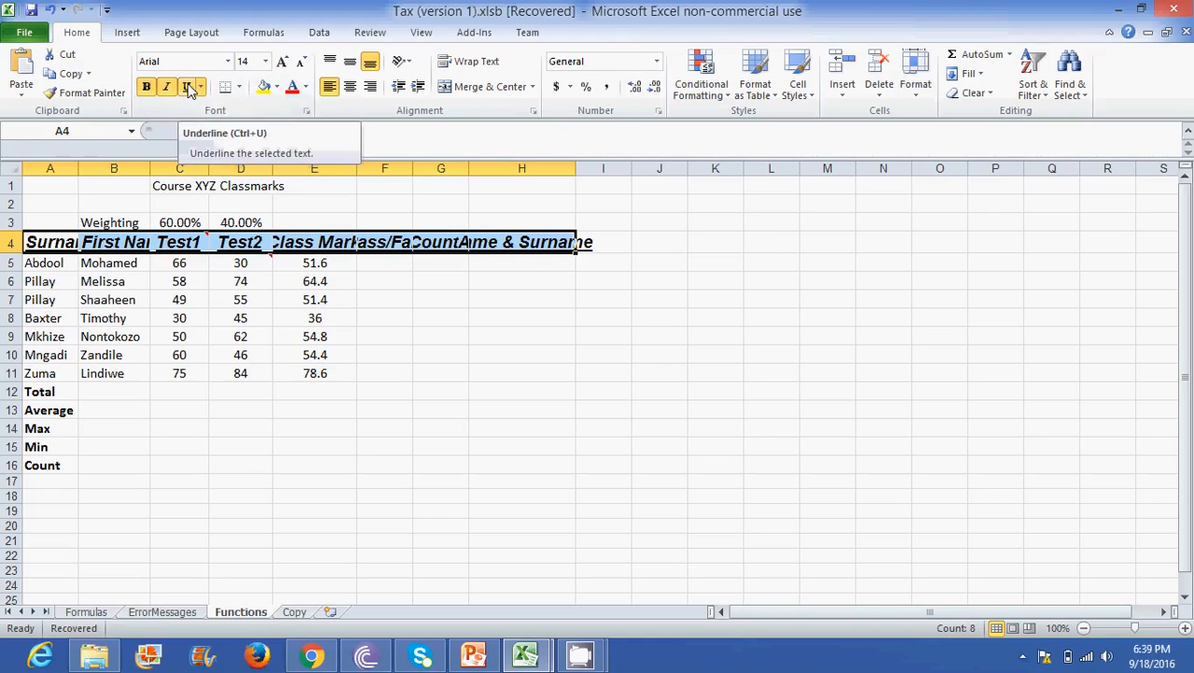
pyautogui.click(187, 86)
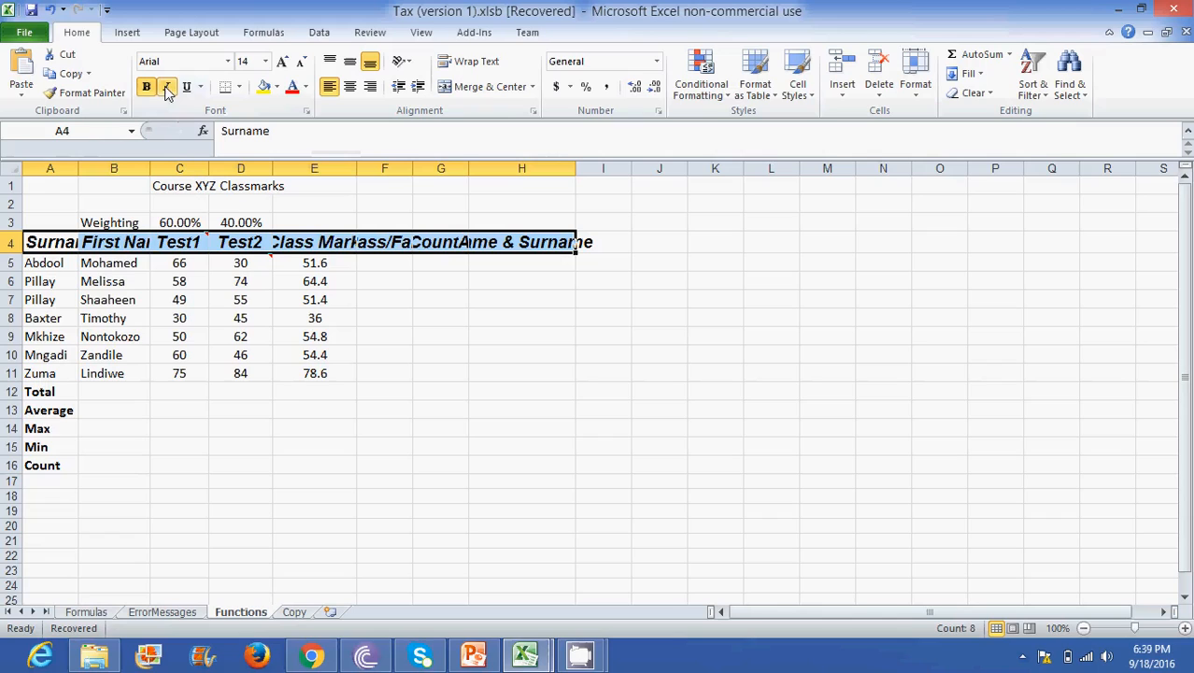
pyautogui.click(167, 87)
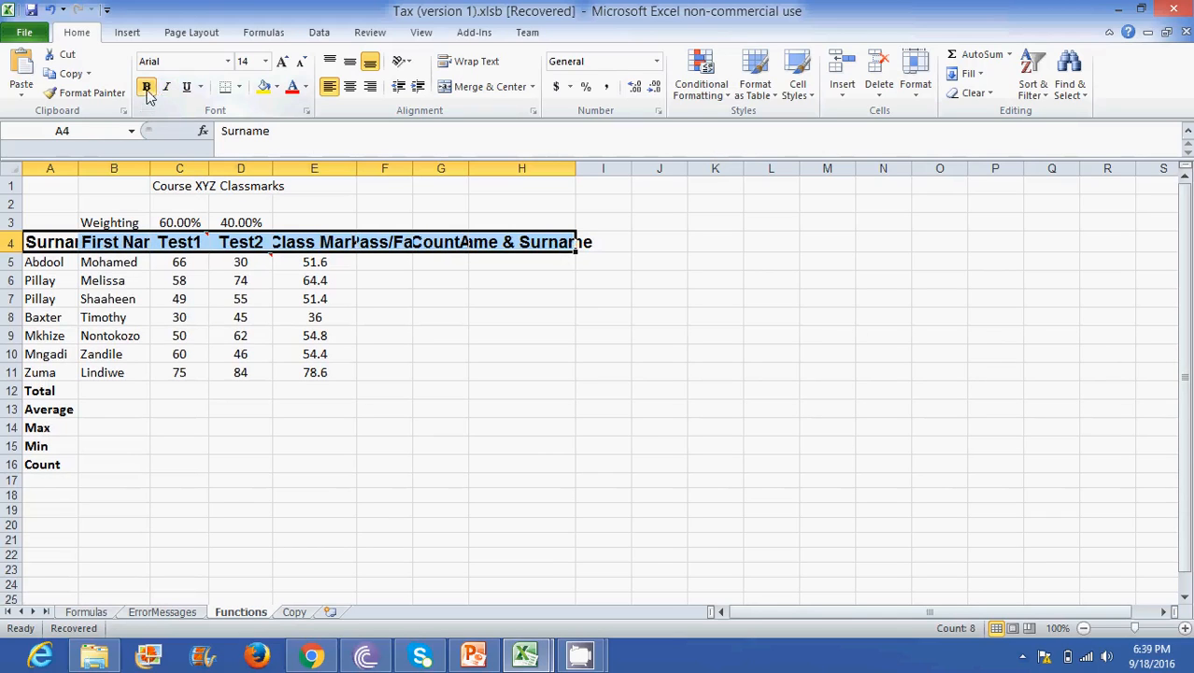
pyautogui.click(147, 88)
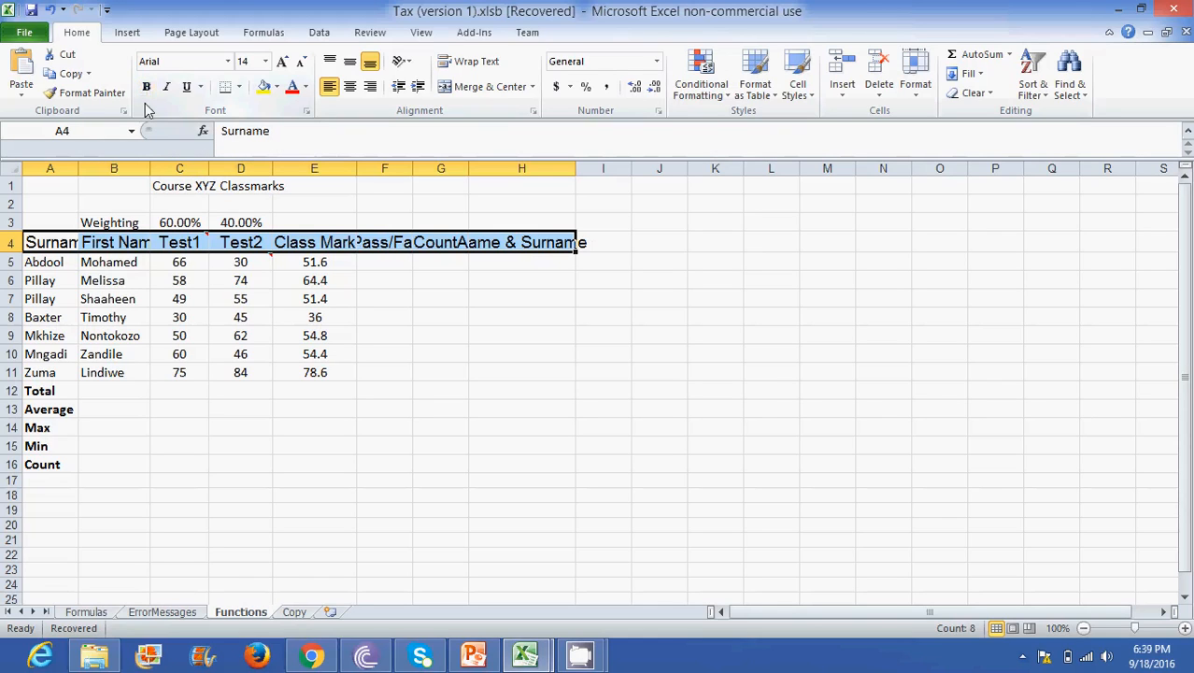
pyautogui.click(147, 88)
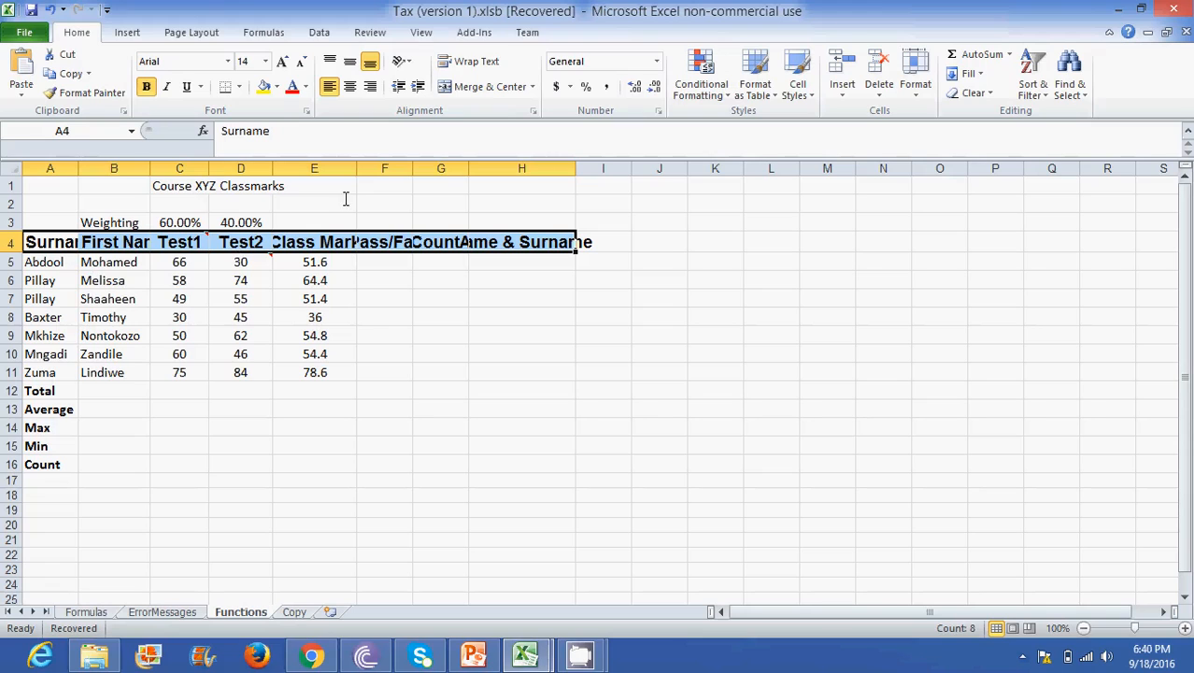
pyautogui.click(229, 348)
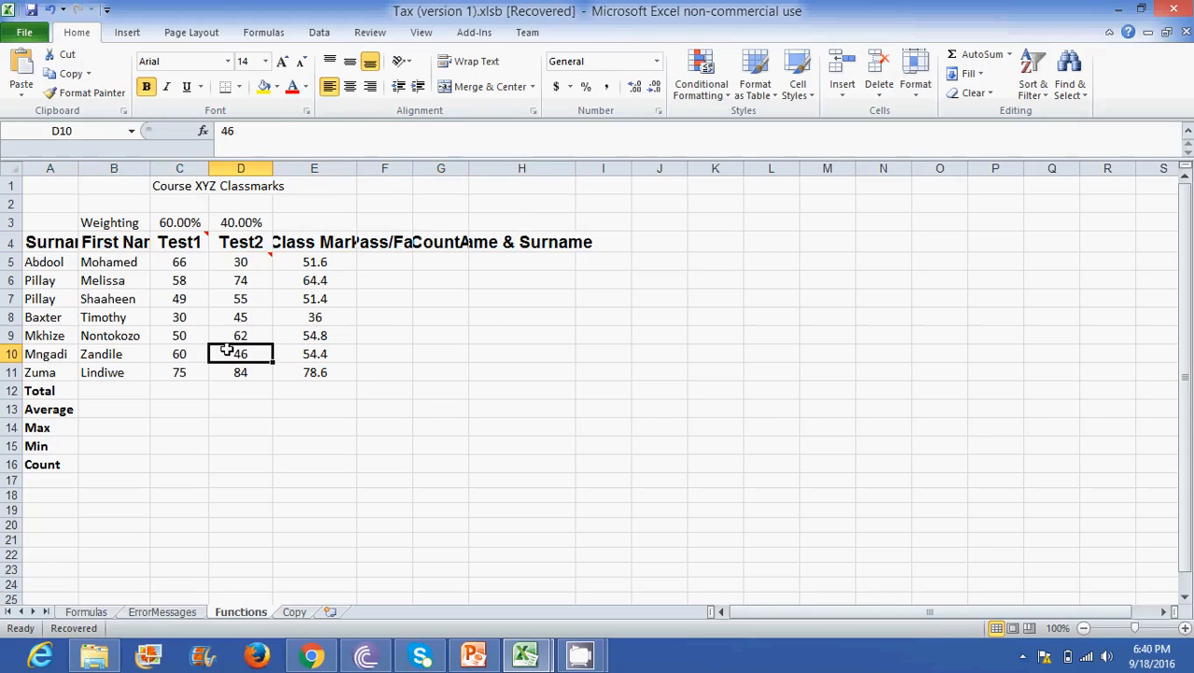
pyautogui.moveTo(39, 239); pyautogui.dragTo(513, 235)
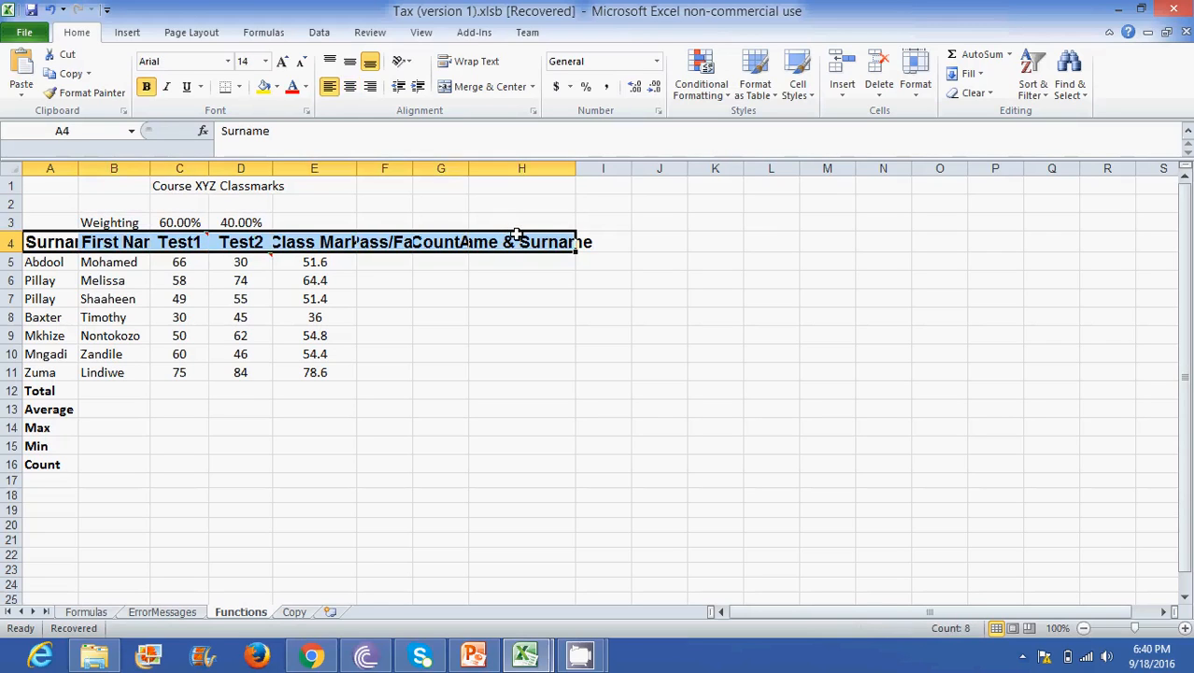
pyautogui.click(351, 299)
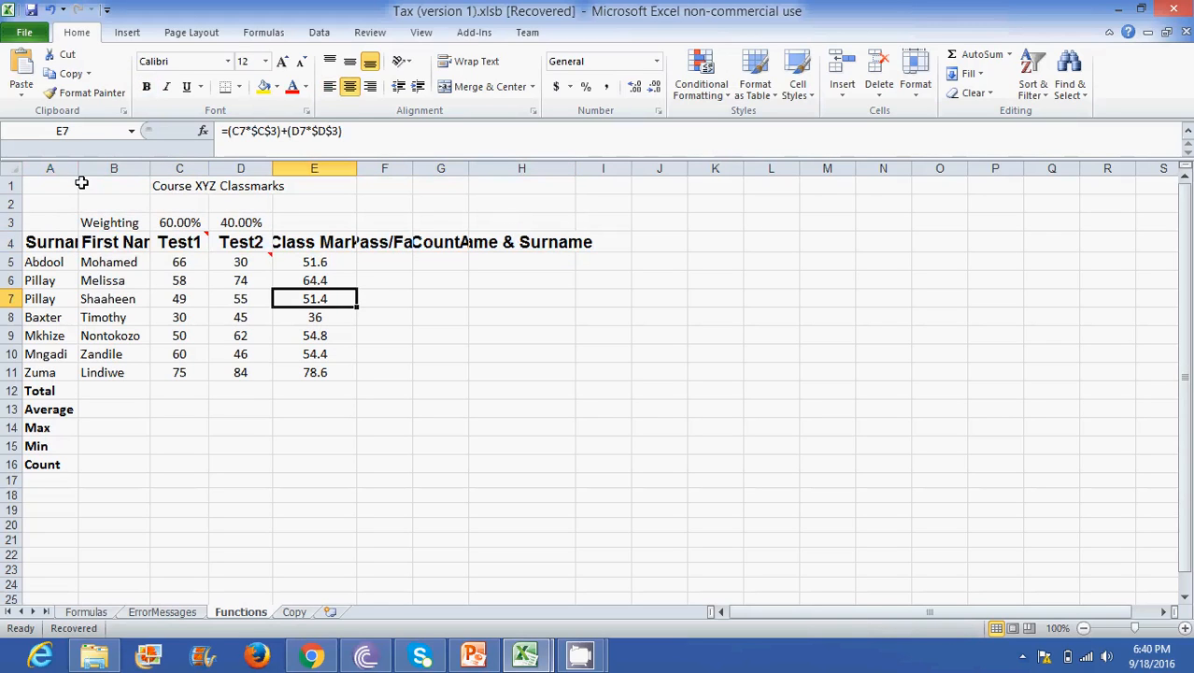
pyautogui.moveTo(58, 184); pyautogui.dragTo(341, 187)
# - Fill the heading cells A4:H4 with the standard Yellow colour
pyautogui.click(54, 242)
pyautogui.moveTo(53, 242); pyautogui.dragTo(551, 243)
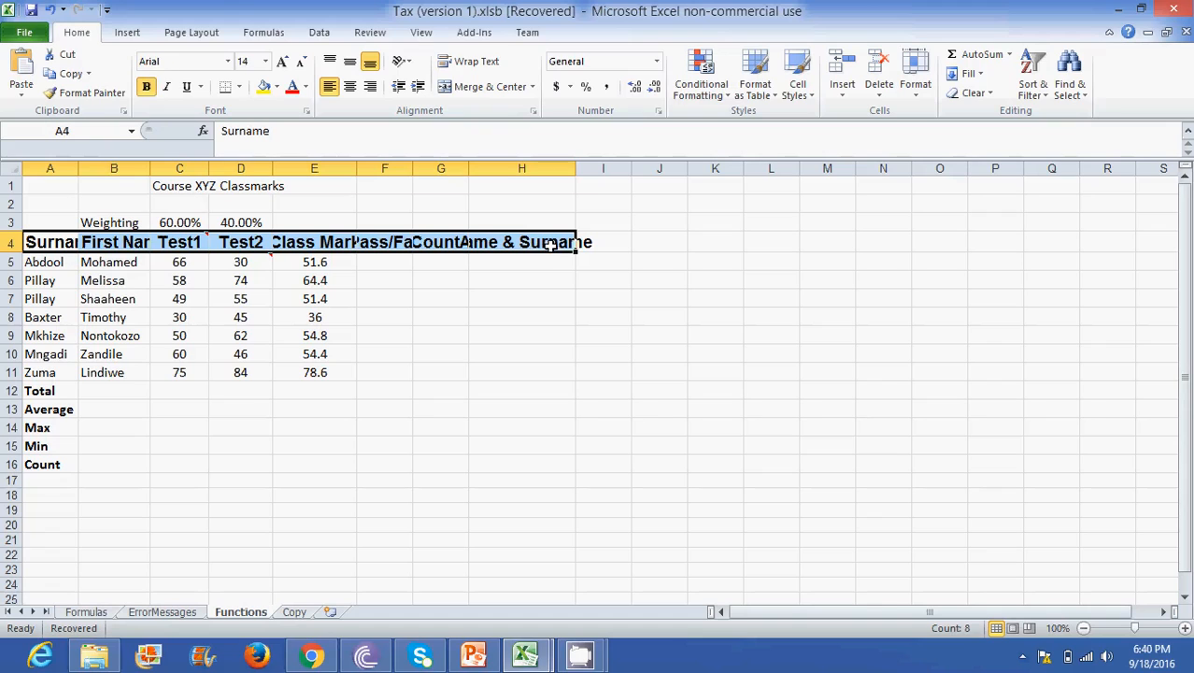
pyautogui.moveTo(179, 233)
pyautogui.click(277, 87)
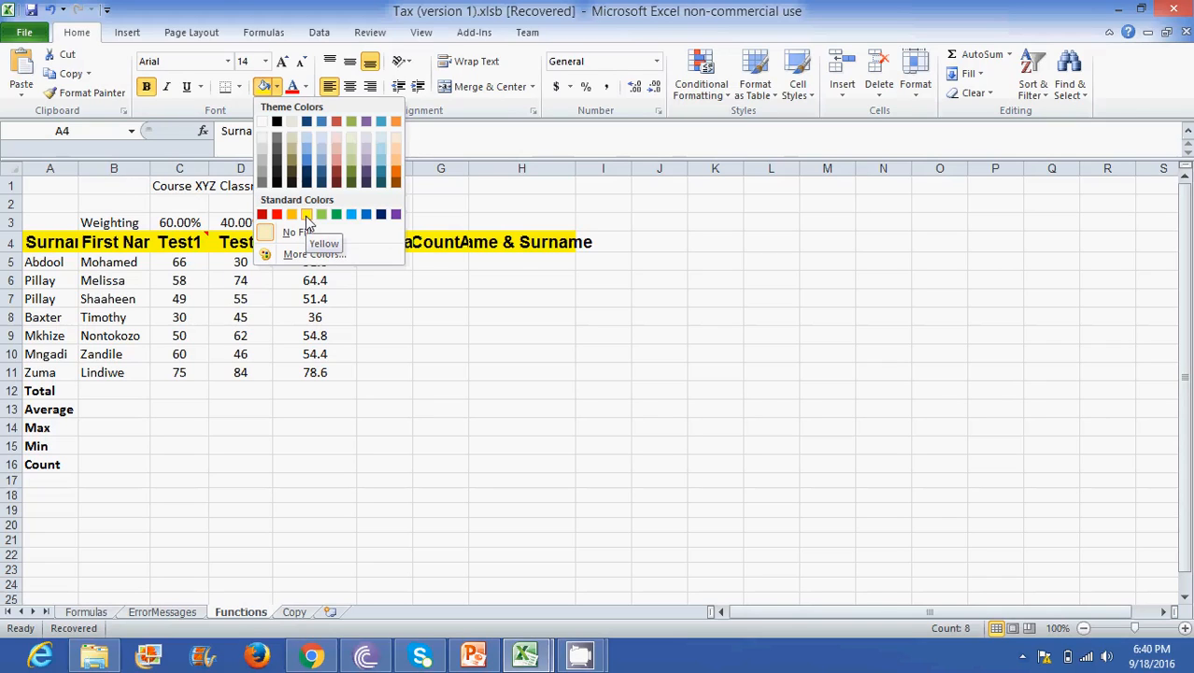
pyautogui.click(306, 216)
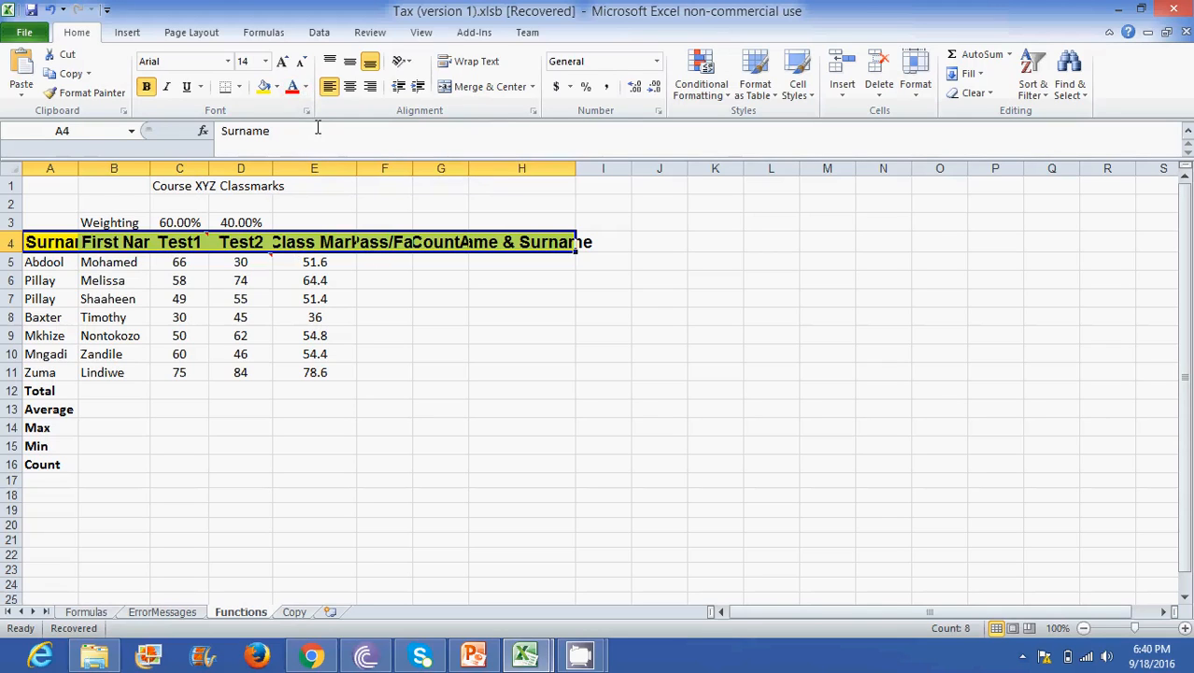
# - Change the font colour of the row 4 headings to Dark Blue, Text 2, Darker 50%
pyautogui.click(305, 87)
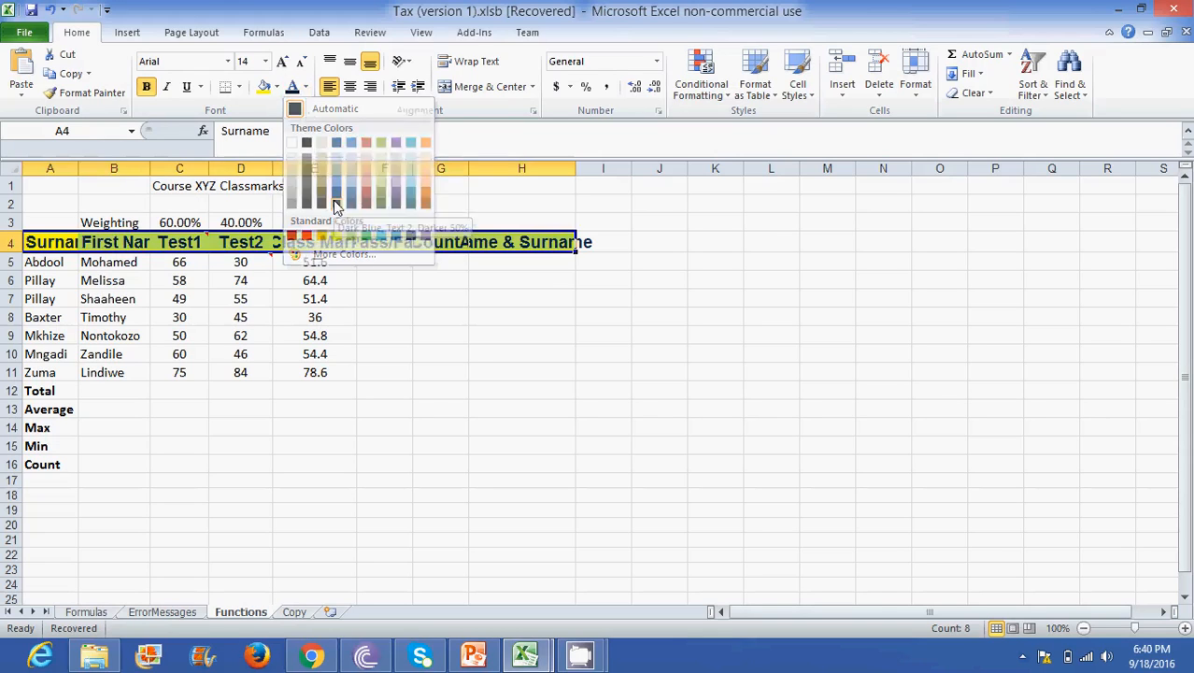
pyautogui.click(334, 202)
pyautogui.click(251, 319)
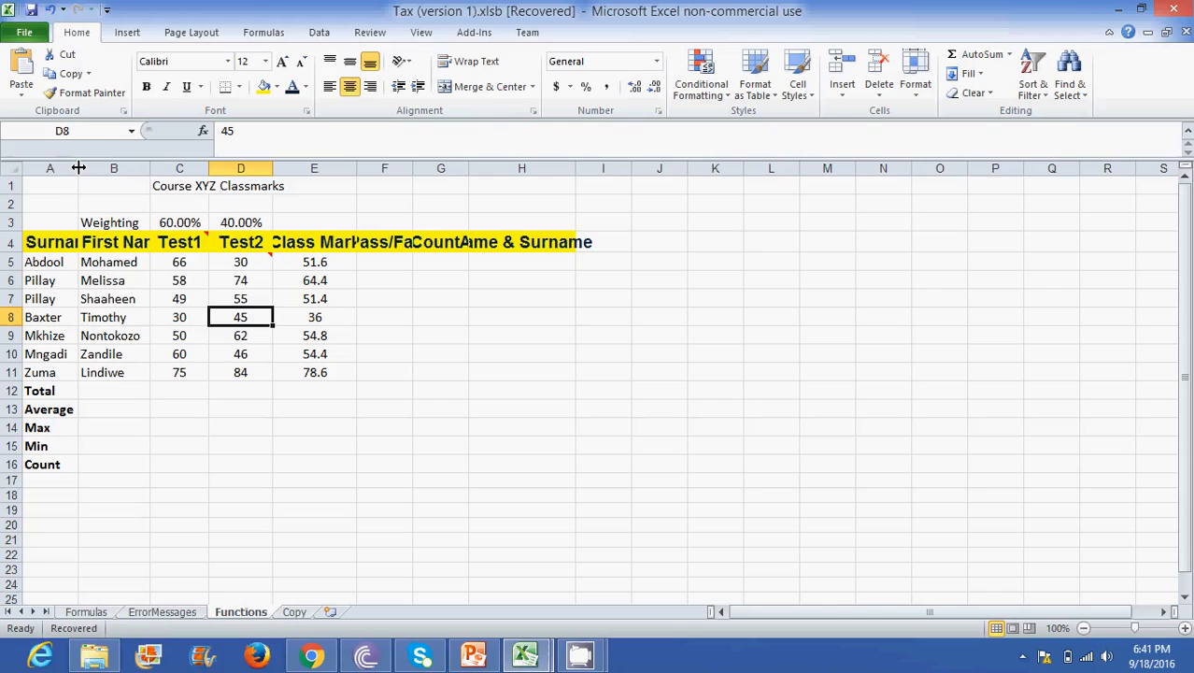
# - Widen columns A, B, C, E, F, G and H so the row 4 headings fit in full
pyautogui.moveTo(79, 167); pyautogui.dragTo(111, 165)
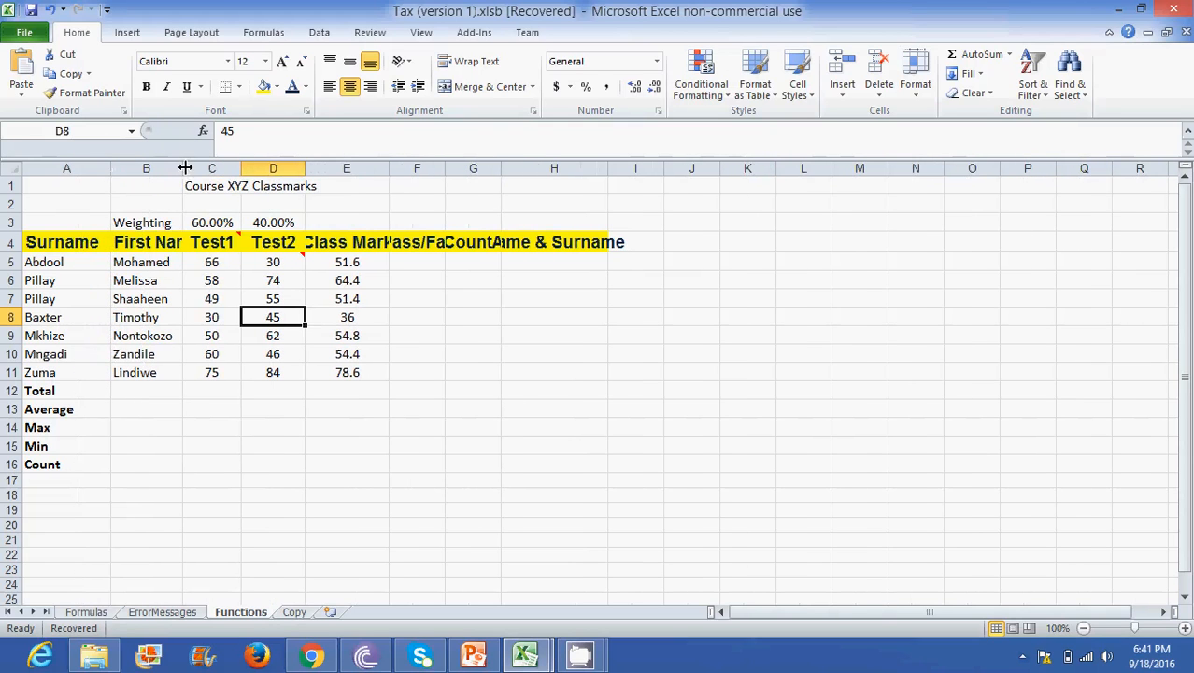
pyautogui.moveTo(184, 167); pyautogui.dragTo(313, 167)
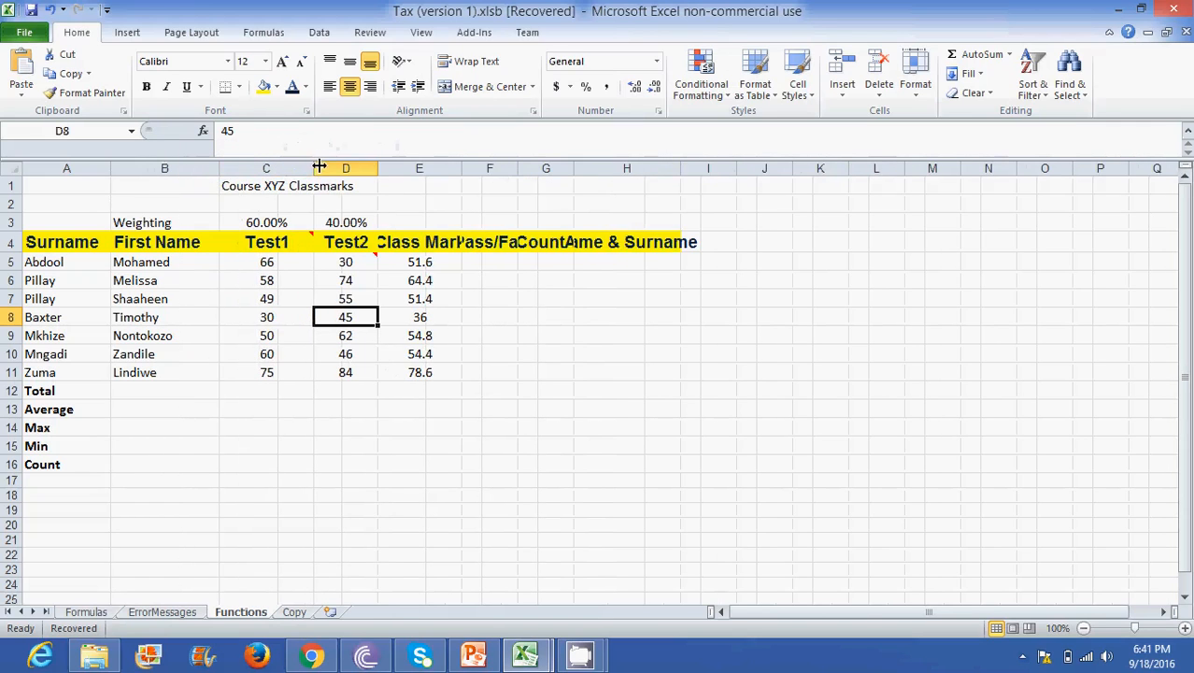
pyautogui.moveTo(462, 168); pyautogui.dragTo(664, 171)
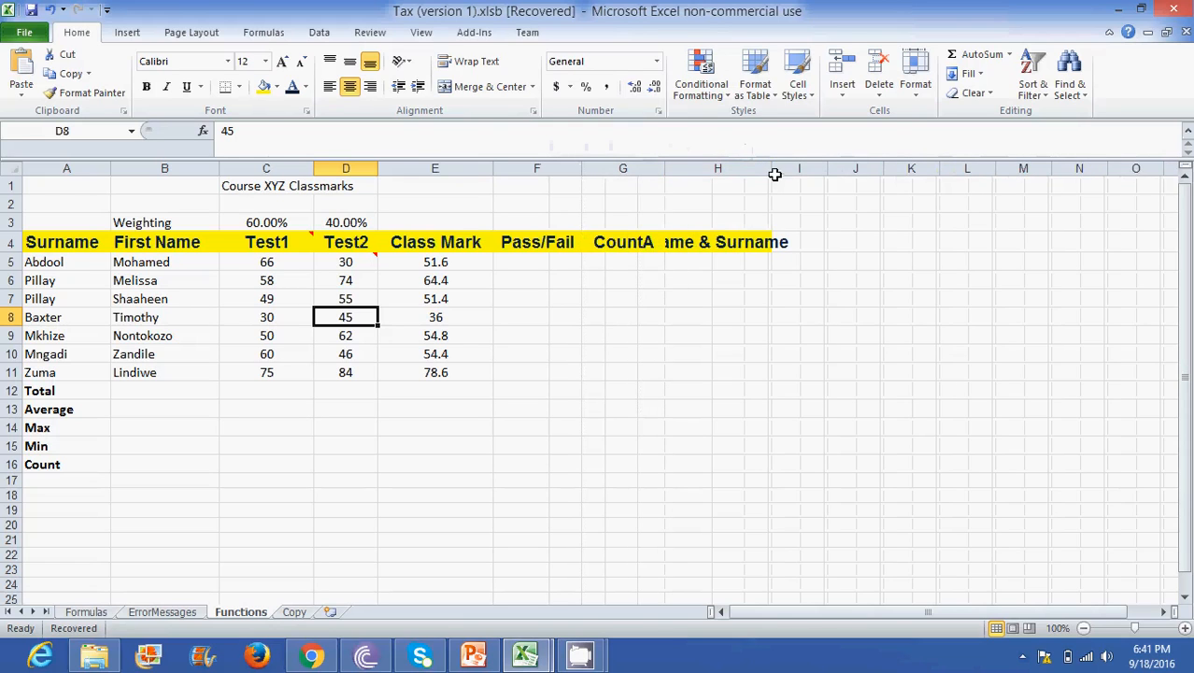
pyautogui.moveTo(772, 169); pyautogui.dragTo(809, 168)
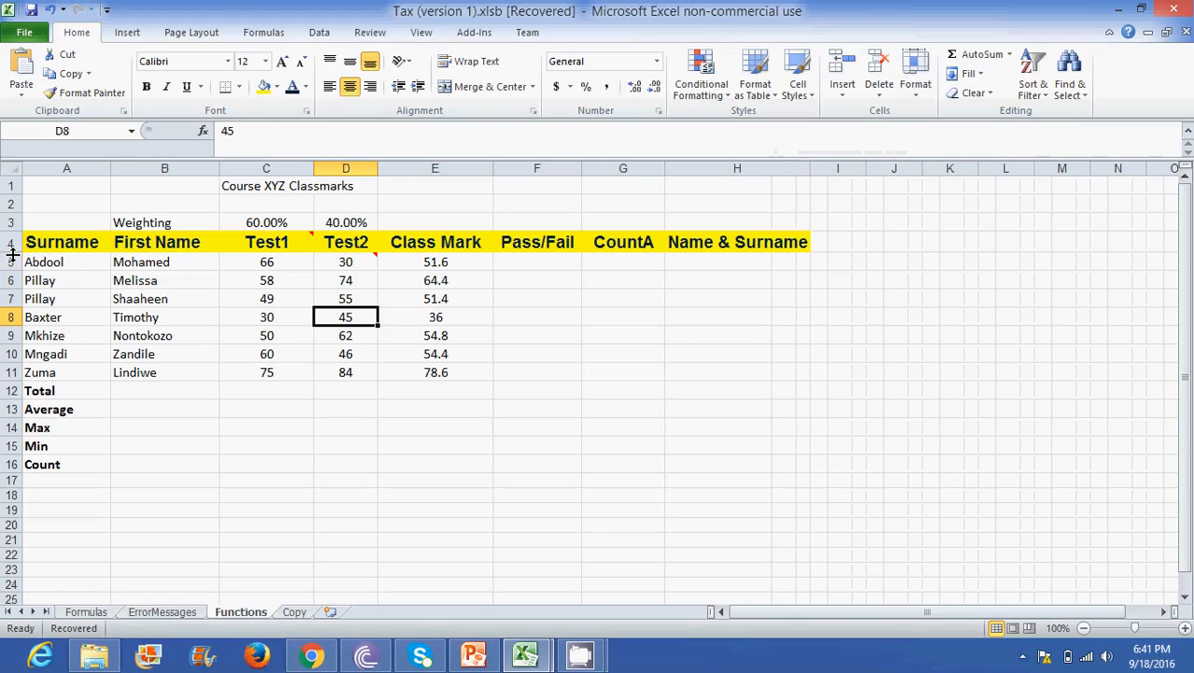
# - Increase the heights of rows 4, 5 and 6, and narrow columns D and E
pyautogui.moveTo(13, 253); pyautogui.dragTo(11, 358)
pyautogui.click(129, 349)
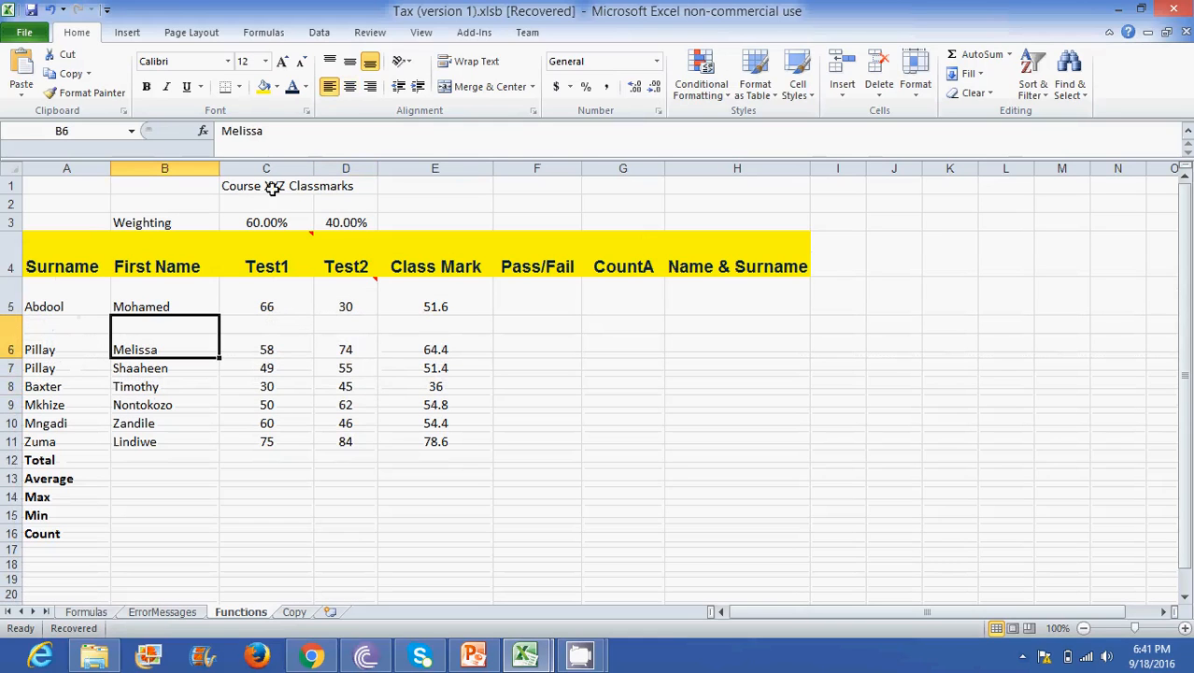
pyautogui.moveTo(376, 170); pyautogui.dragTo(347, 170)
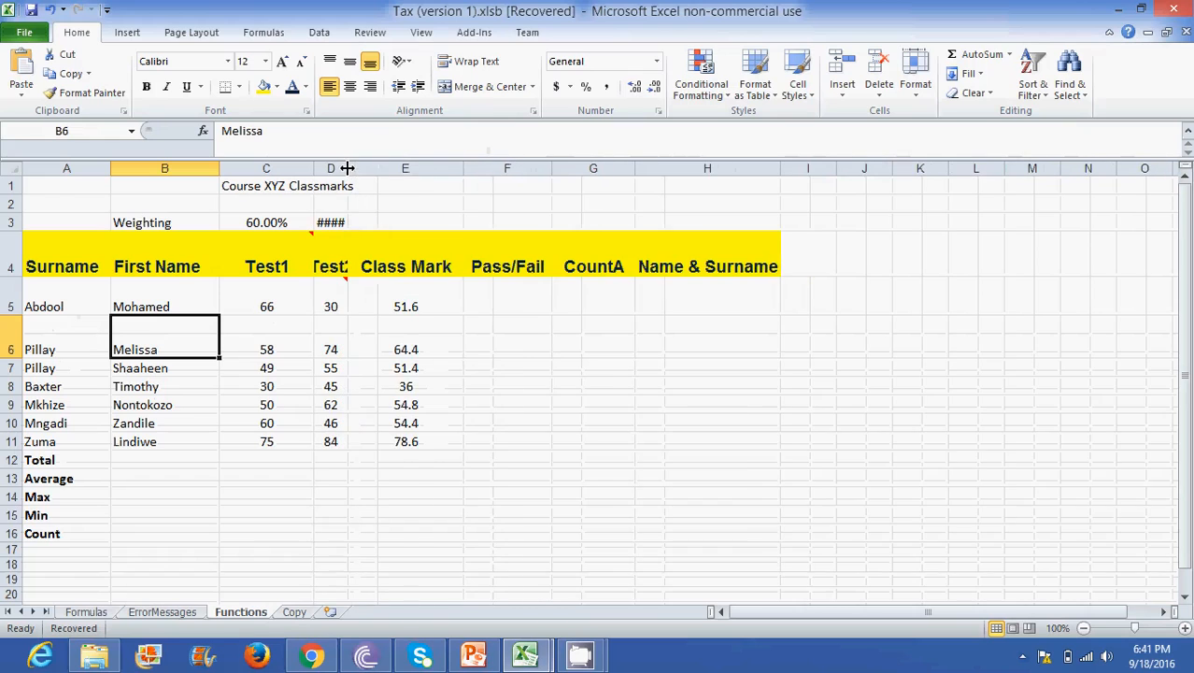
pyautogui.moveTo(470, 170); pyautogui.dragTo(443, 170)
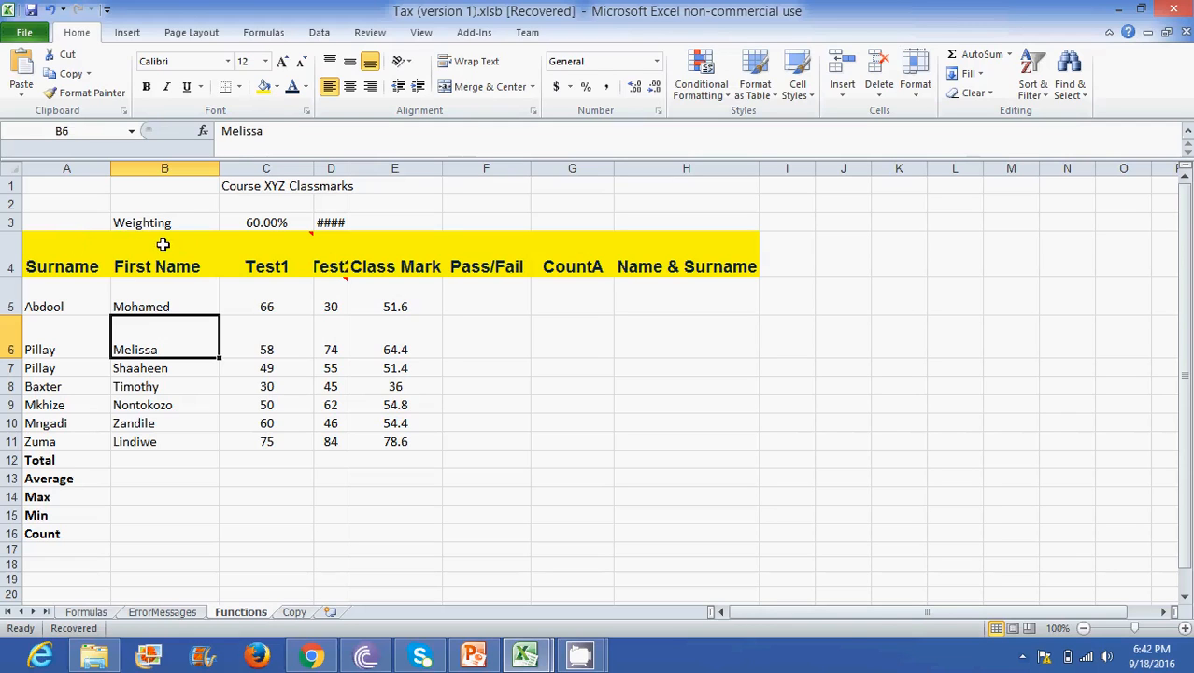
# - AutoFit the column widths for the range B4:E11 and check the First Name, Test1 and Test2 headings
pyautogui.moveTo(163, 243); pyautogui.dragTo(400, 443)
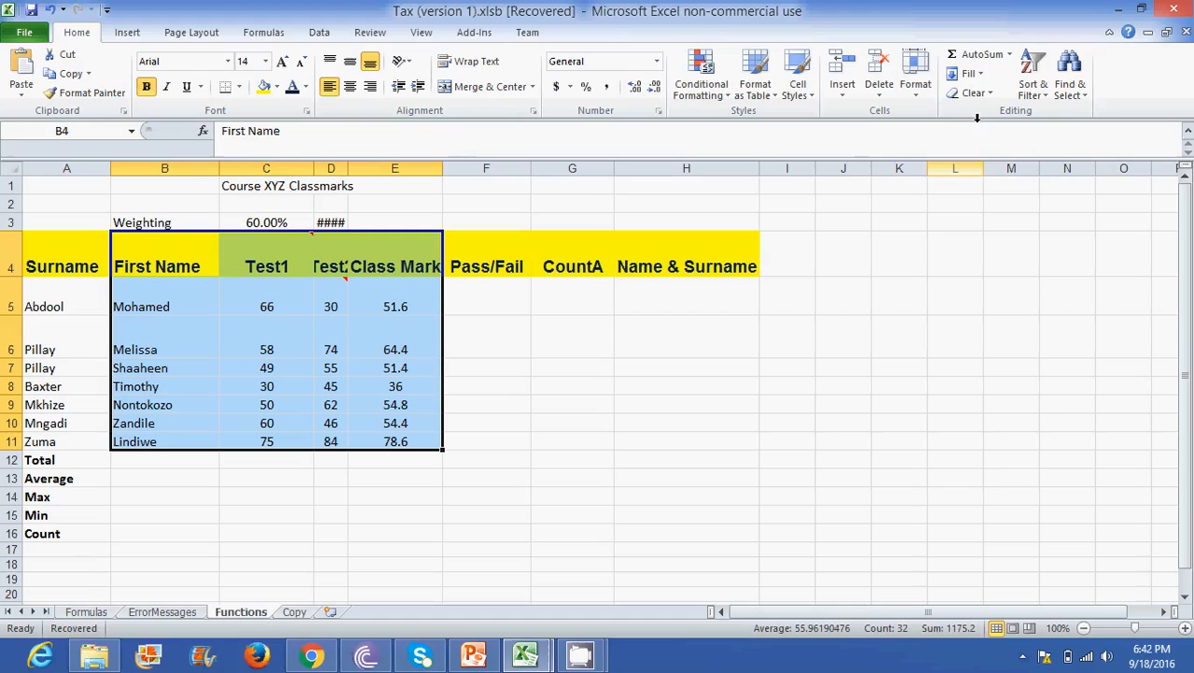
pyautogui.click(916, 86)
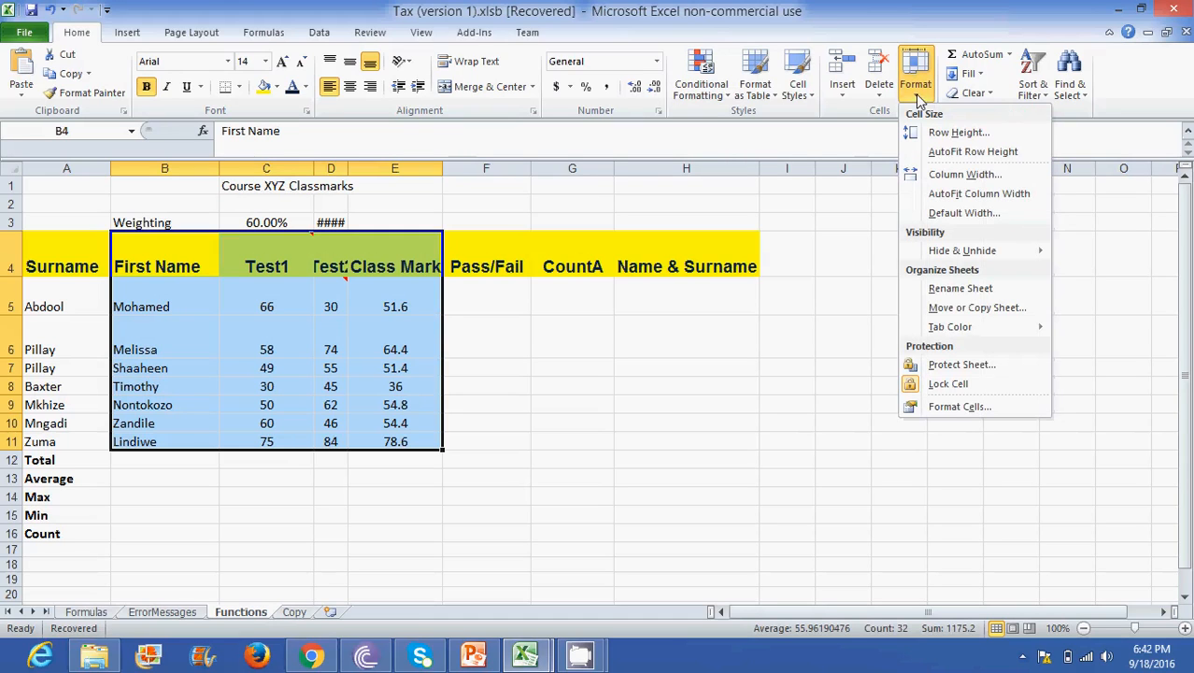
pyautogui.click(951, 194)
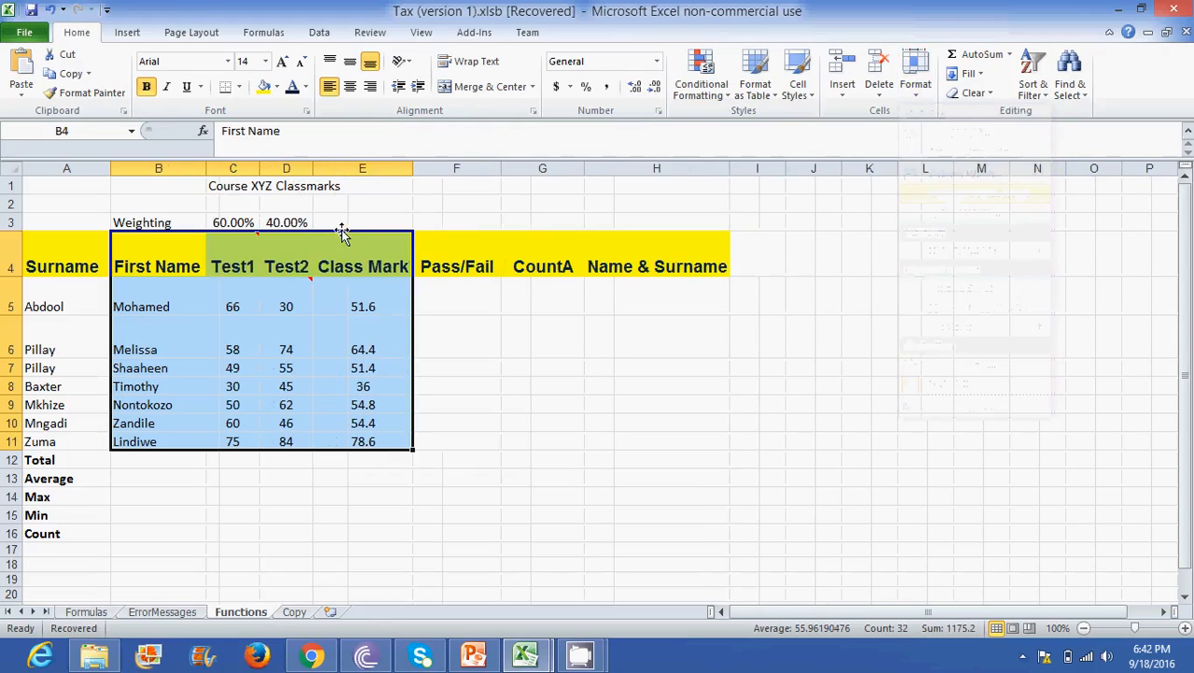
pyautogui.click(170, 261)
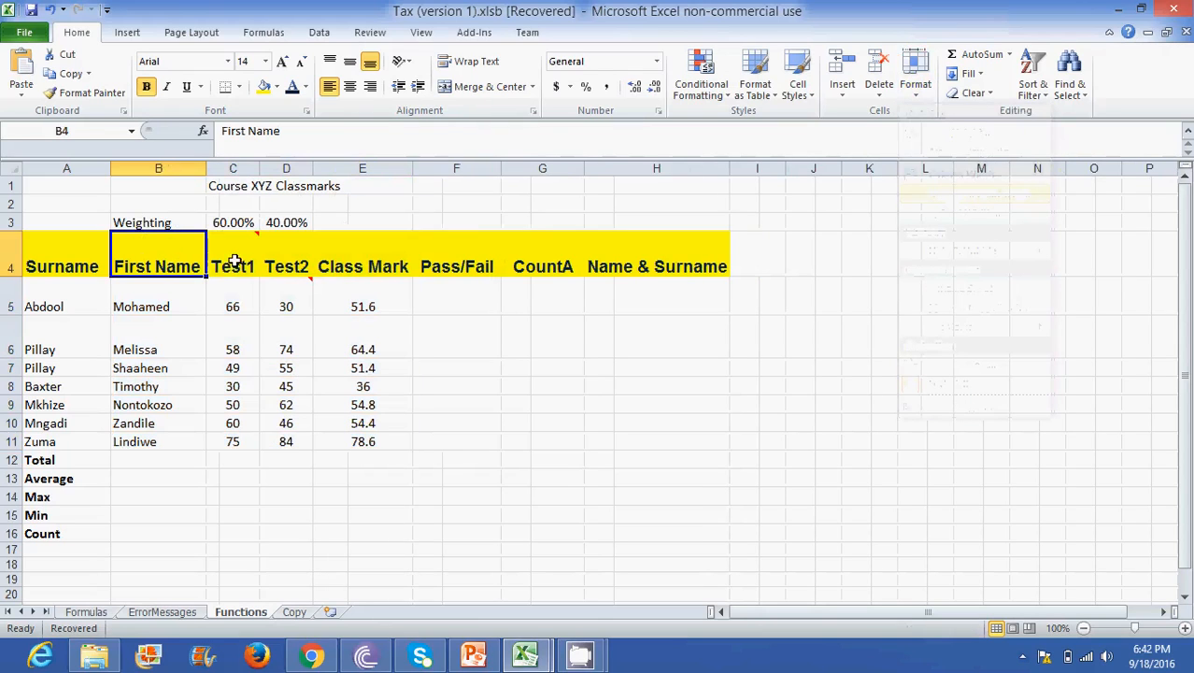
pyautogui.click(235, 261)
pyautogui.click(277, 264)
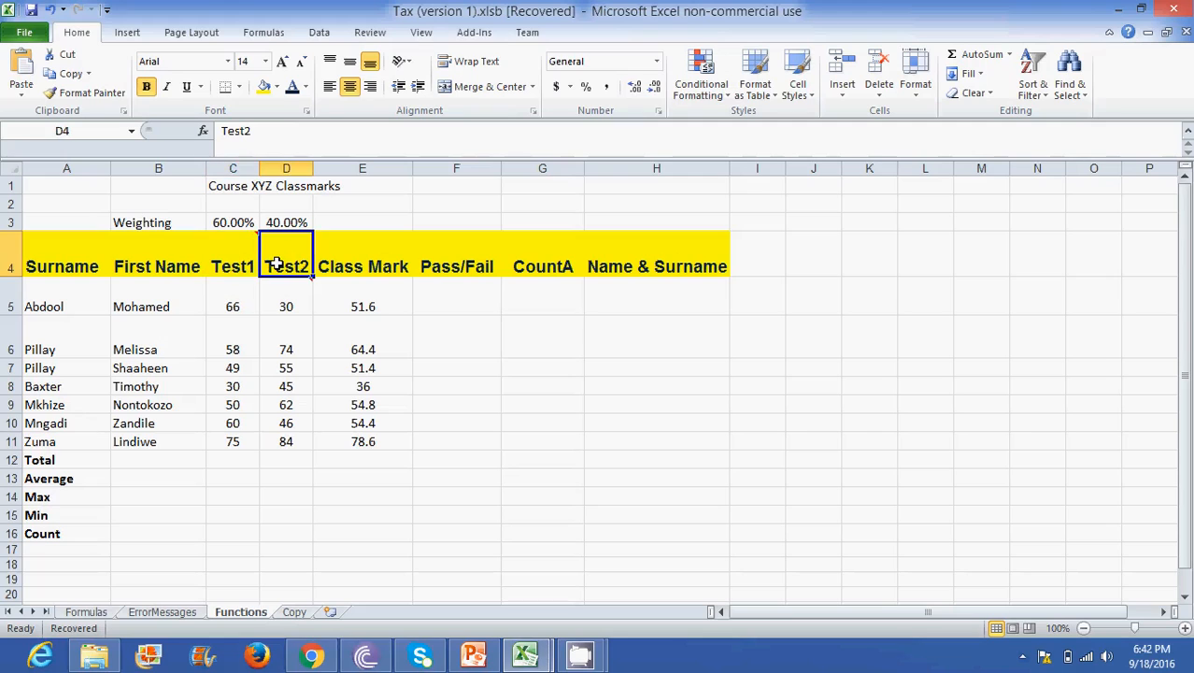
# - Check which cells of row 1 hold the title Course XYZ Classmarks and which ones its text spills across
pyautogui.click(234, 265)
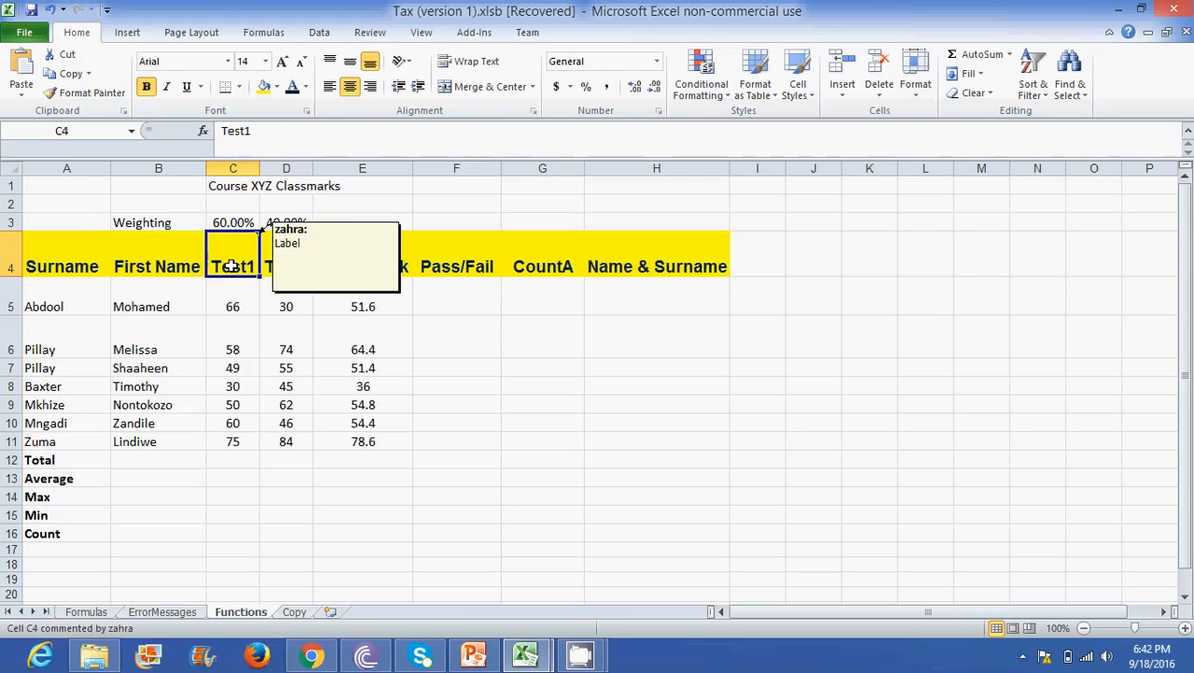
pyautogui.click(164, 370)
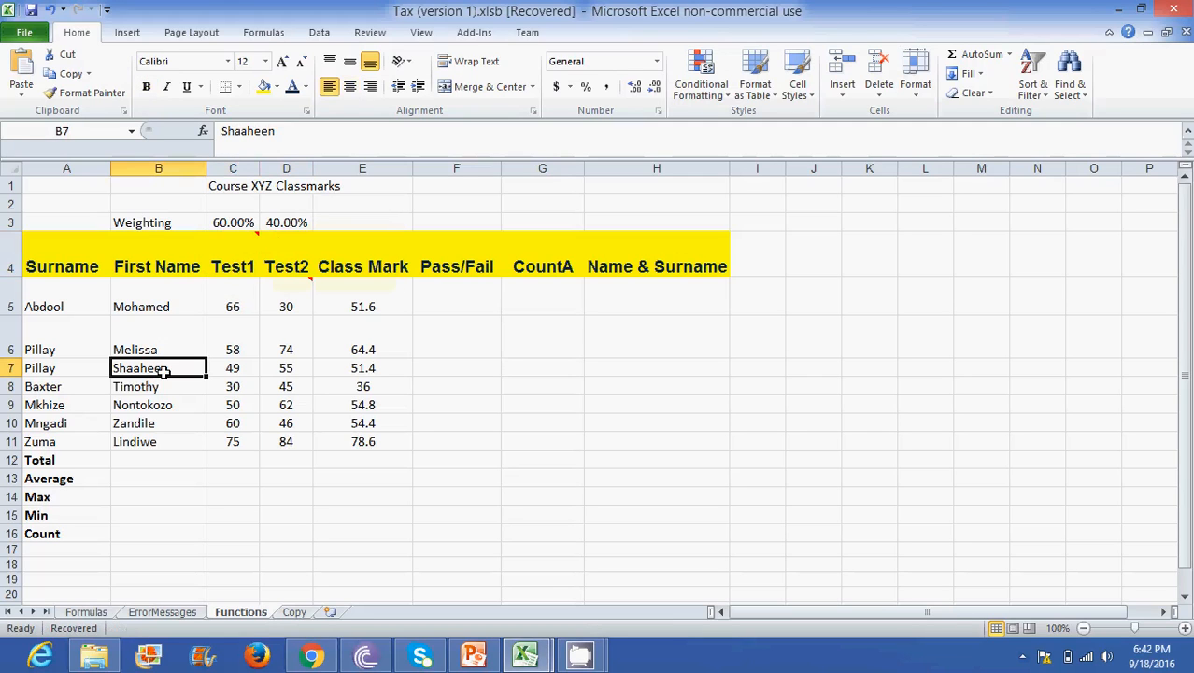
pyautogui.click(80, 181)
pyautogui.moveTo(109, 183); pyautogui.dragTo(427, 188)
pyautogui.click(427, 188)
pyautogui.click(254, 186)
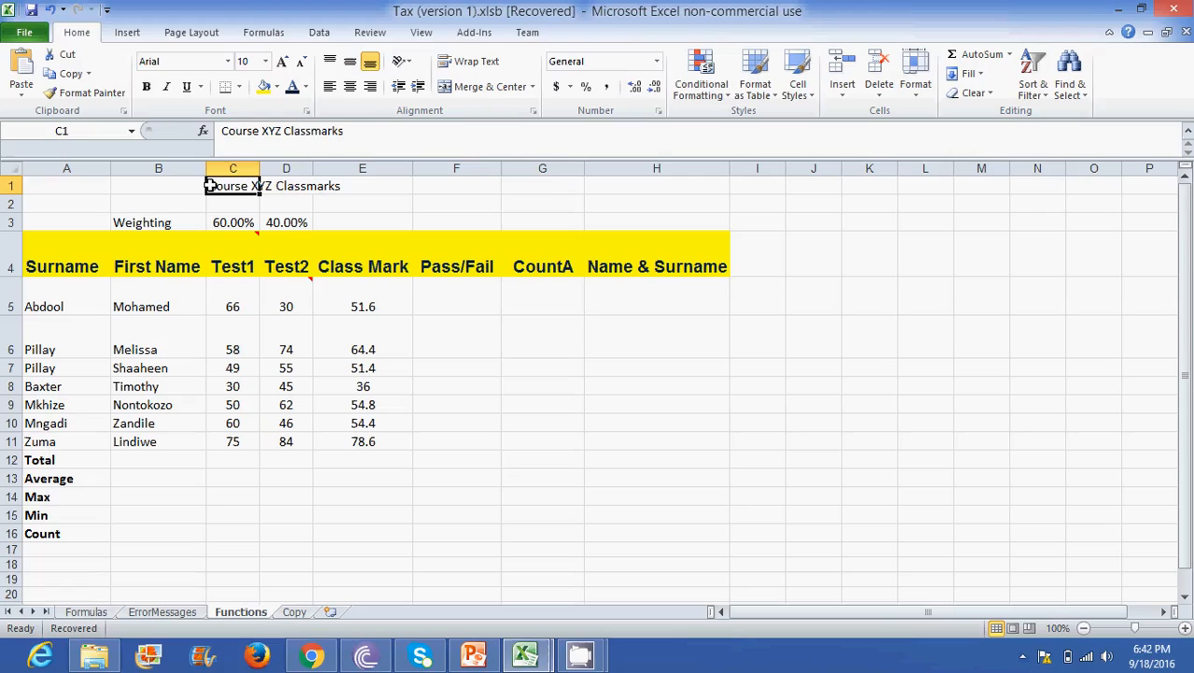
pyautogui.click(297, 185)
pyautogui.click(365, 186)
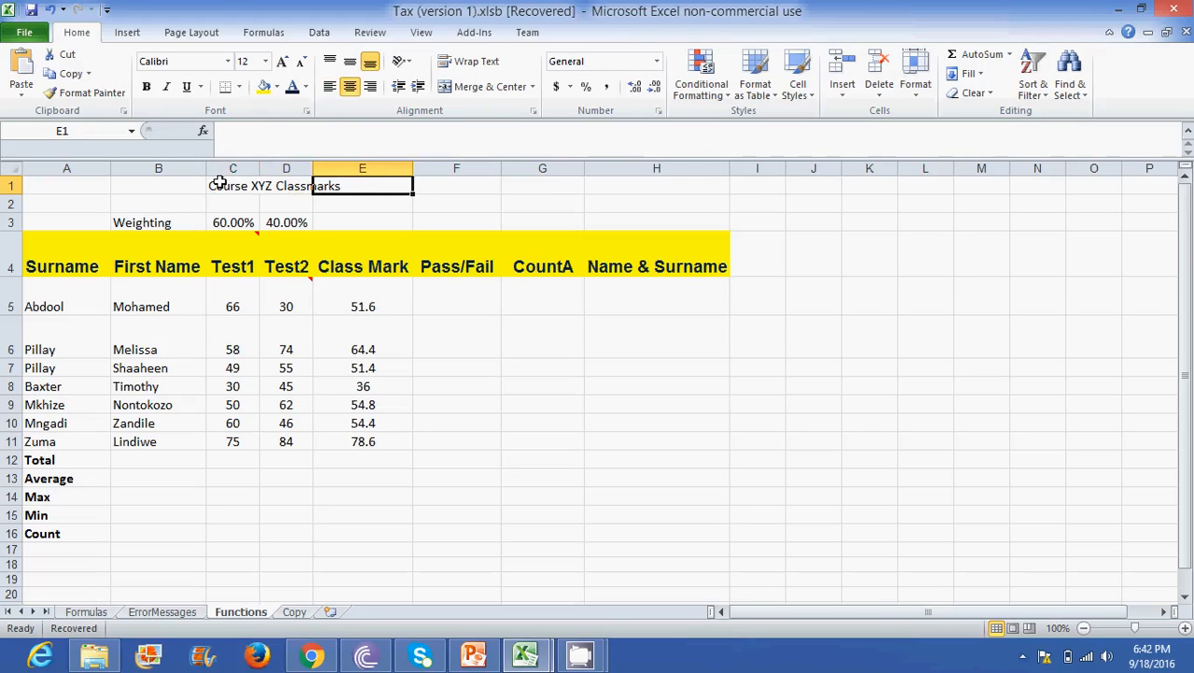
pyautogui.moveTo(218, 183); pyautogui.dragTo(296, 183)
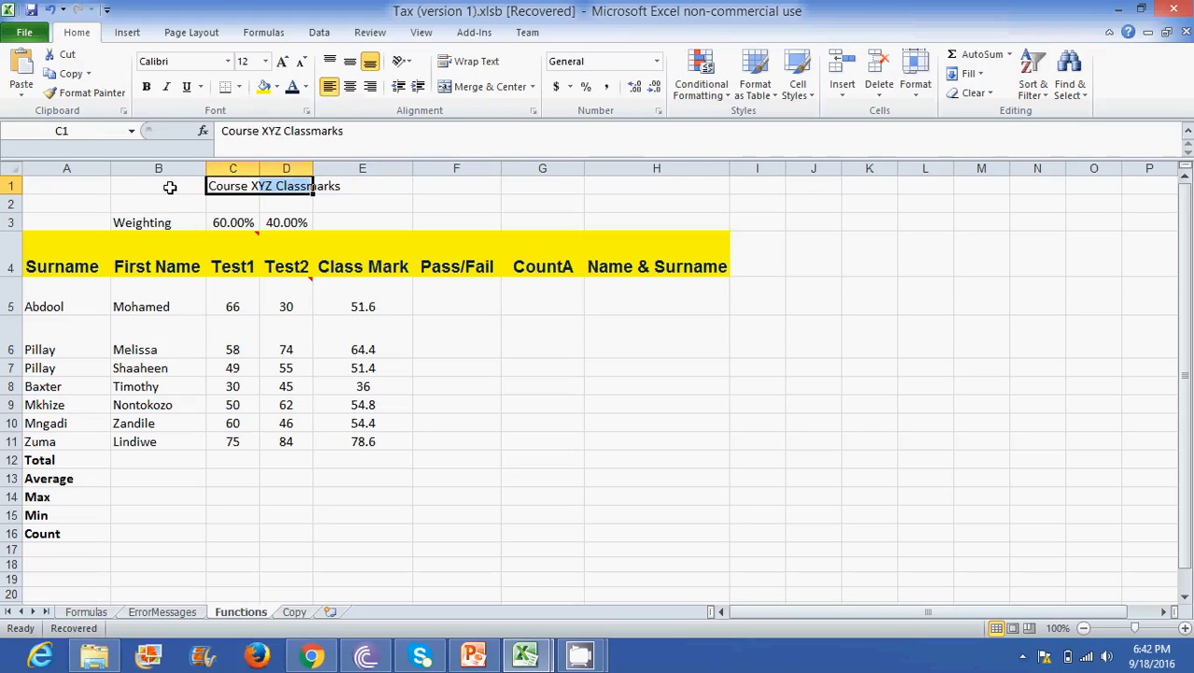
# - Examine the row 1 cells from A1 to H1 individually against the width of the class marks table
pyautogui.click(66, 187)
pyautogui.moveTo(122, 187); pyautogui.dragTo(681, 187)
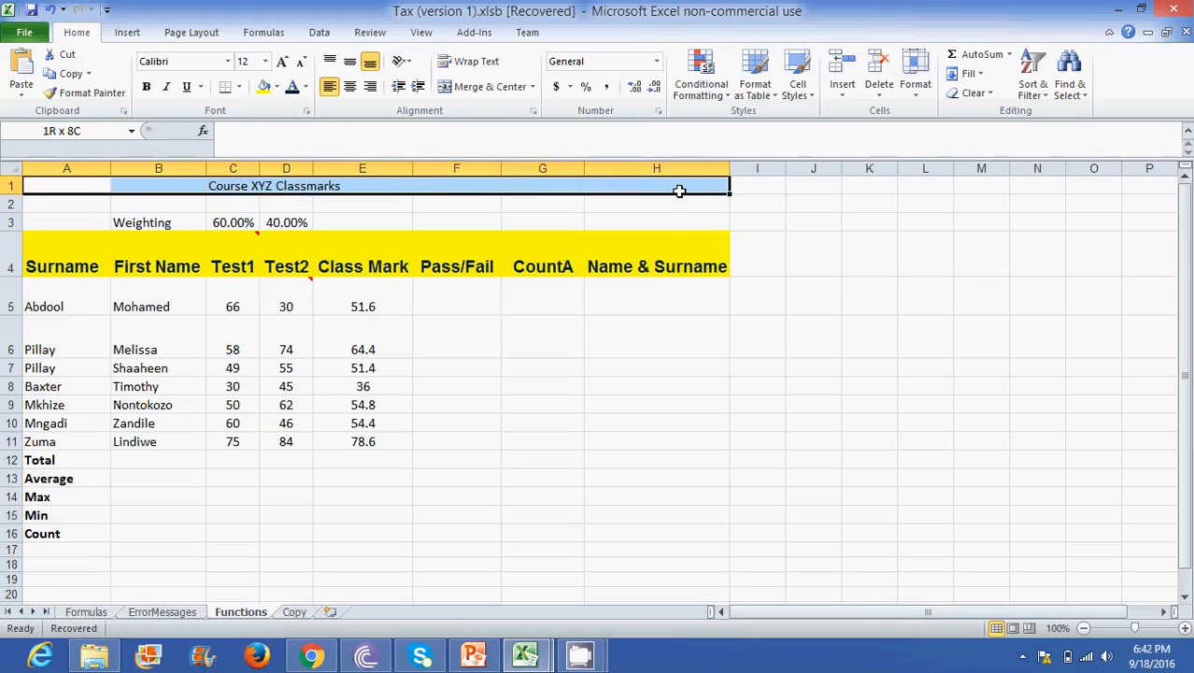
pyautogui.click(494, 239)
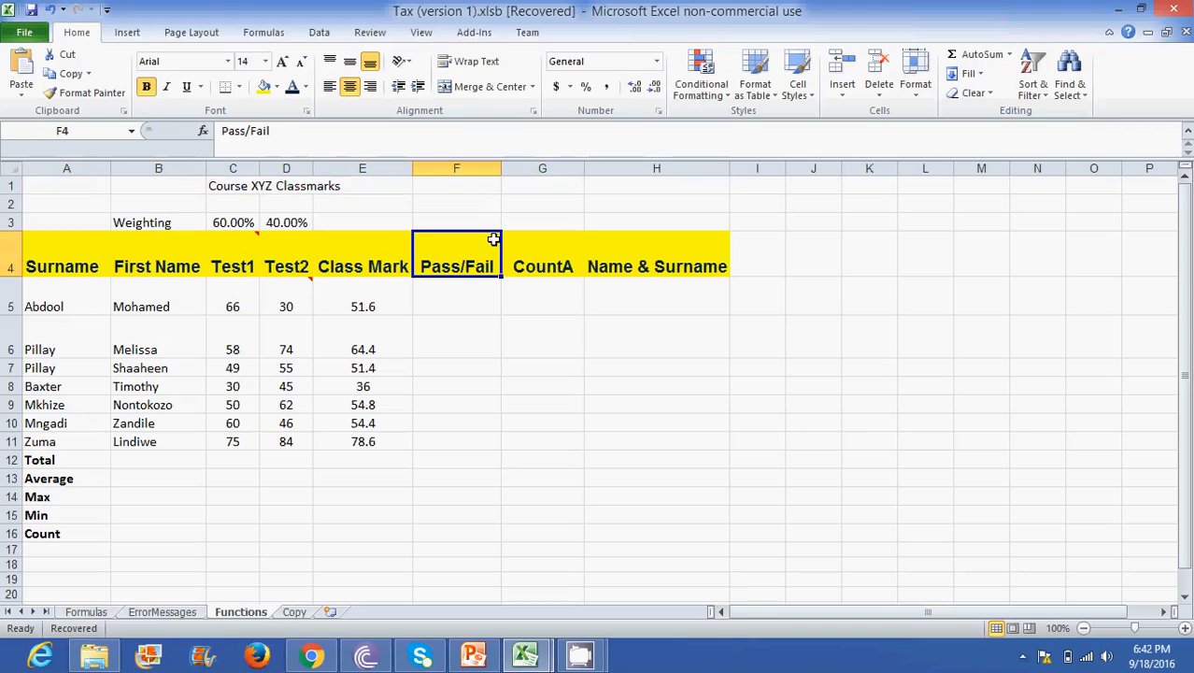
pyautogui.click(69, 184)
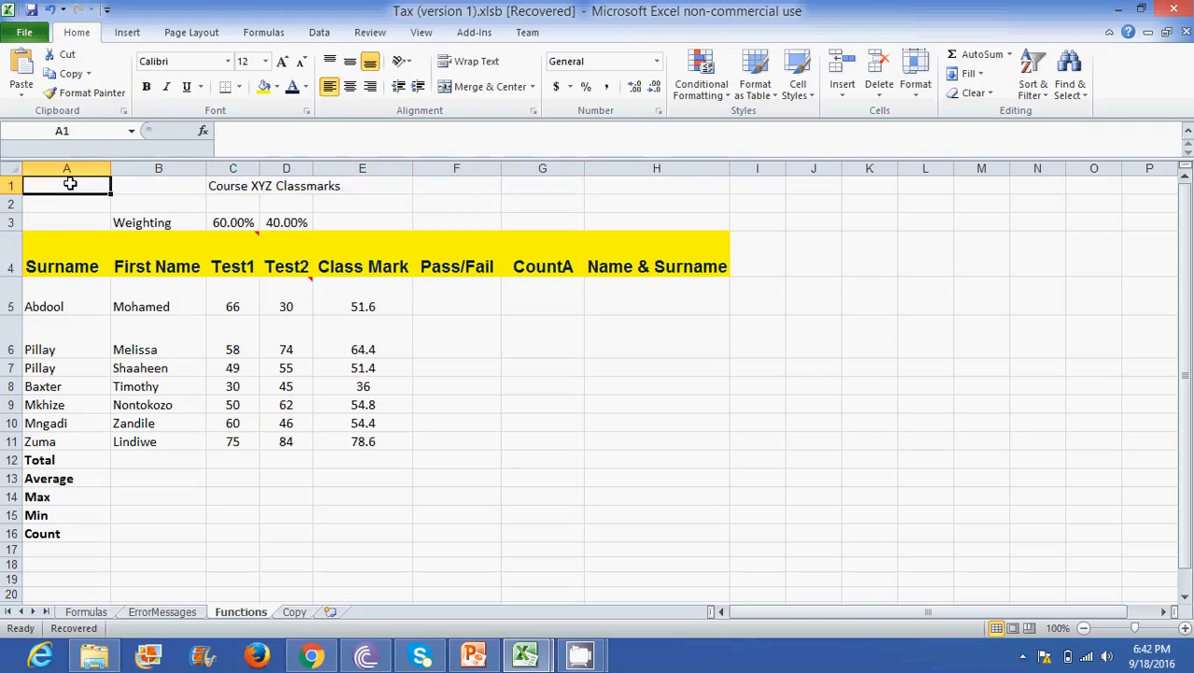
pyautogui.press('Right')
pyautogui.press('Right')
pyautogui.press('Right')
pyautogui.press('Right')
pyautogui.press('Right')
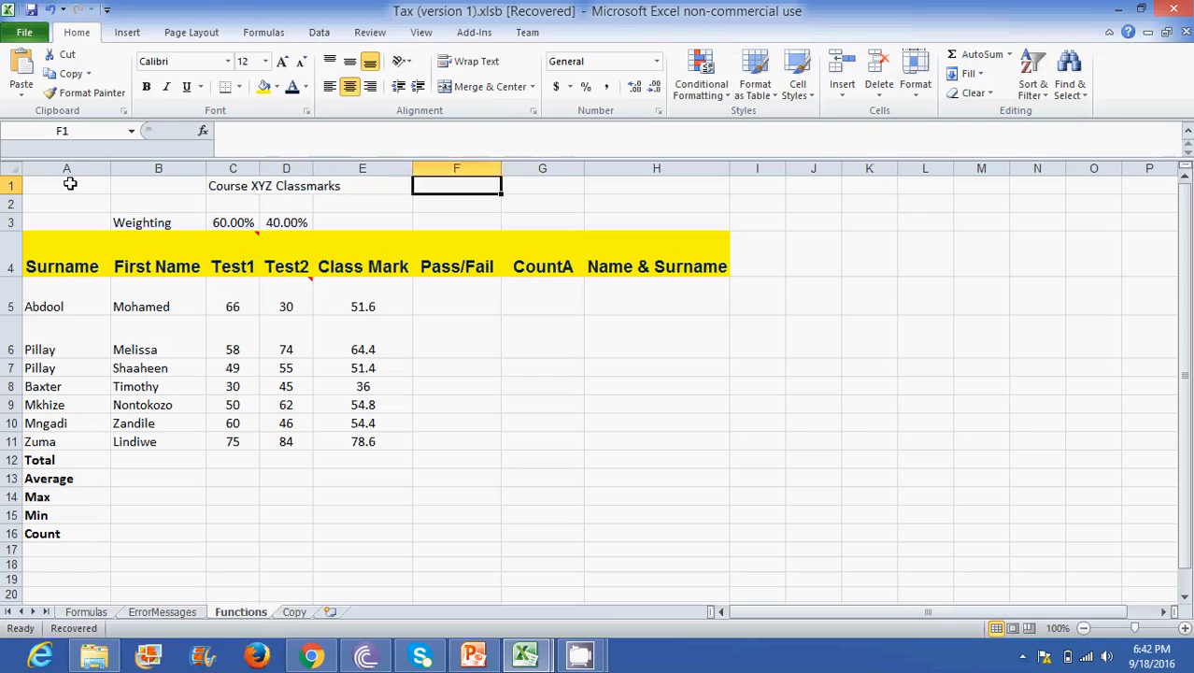
pyautogui.press('Right')
pyautogui.press('Right')
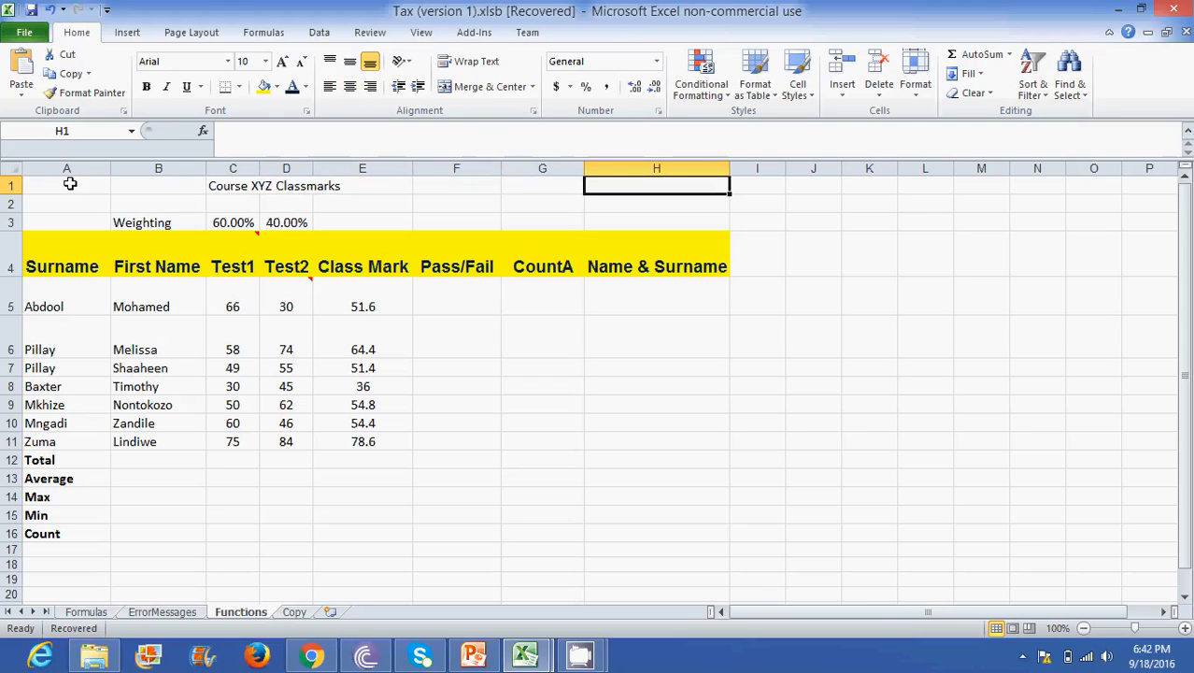
pyautogui.press('Left')
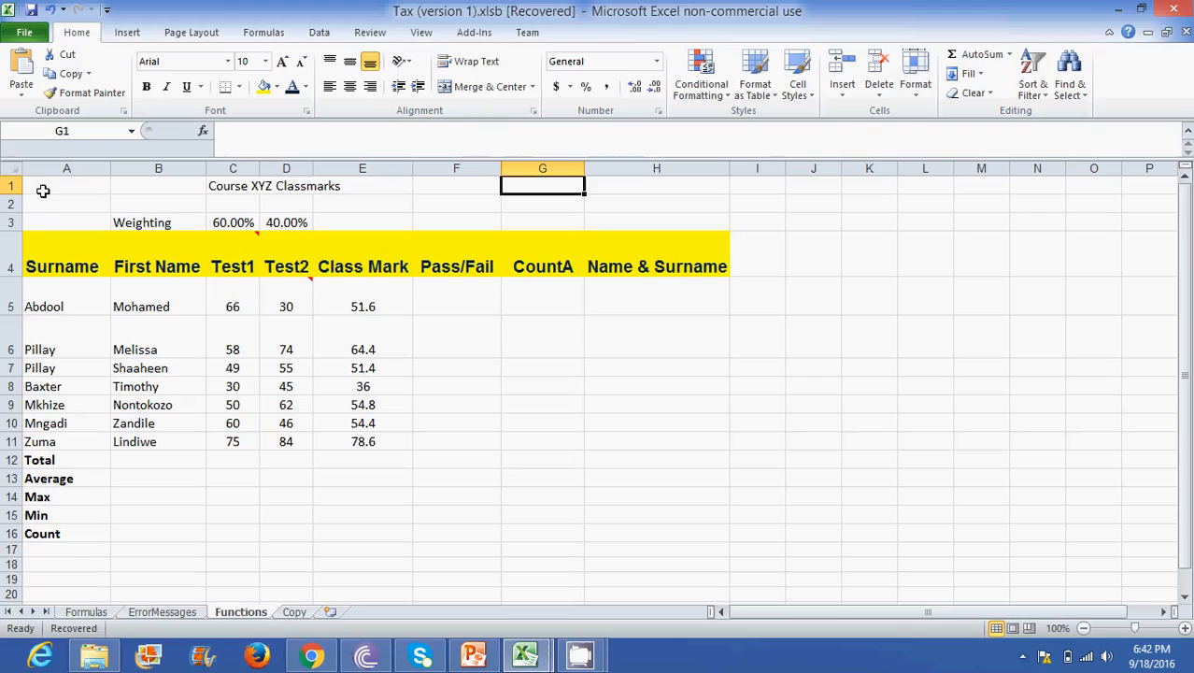
# - Merge and center the title Course XYZ Classmarks across the range A1:G1
pyautogui.click(41, 184)
pyautogui.moveTo(42, 183); pyautogui.dragTo(583, 185)
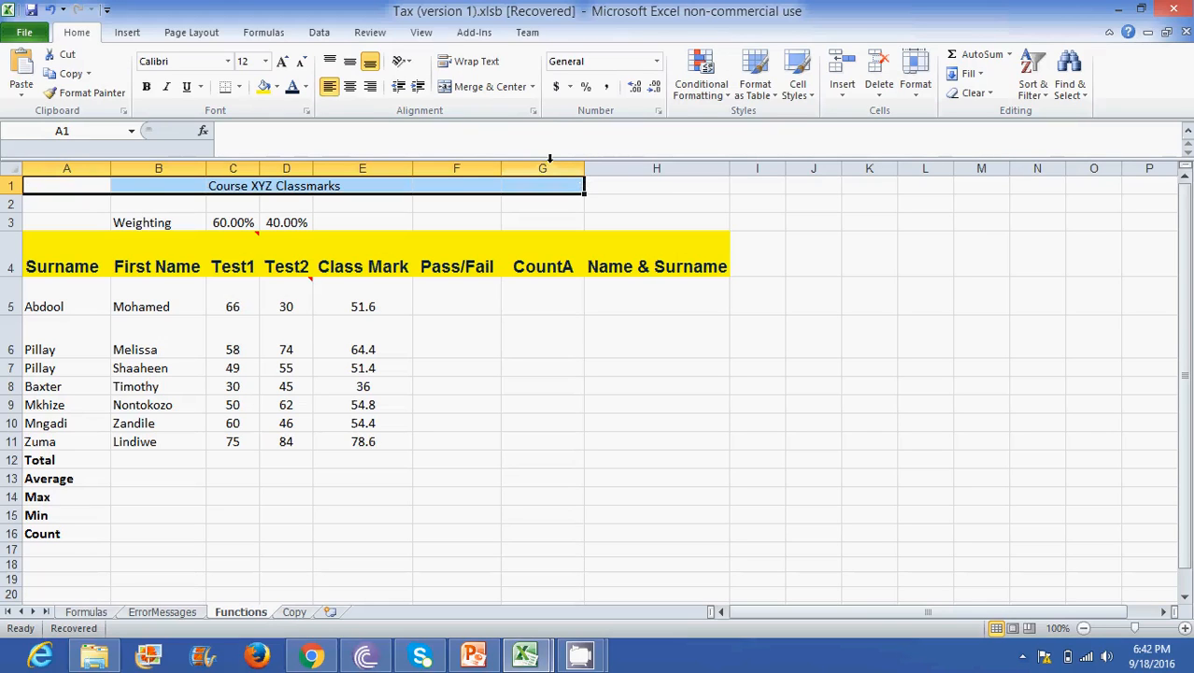
pyautogui.click(477, 89)
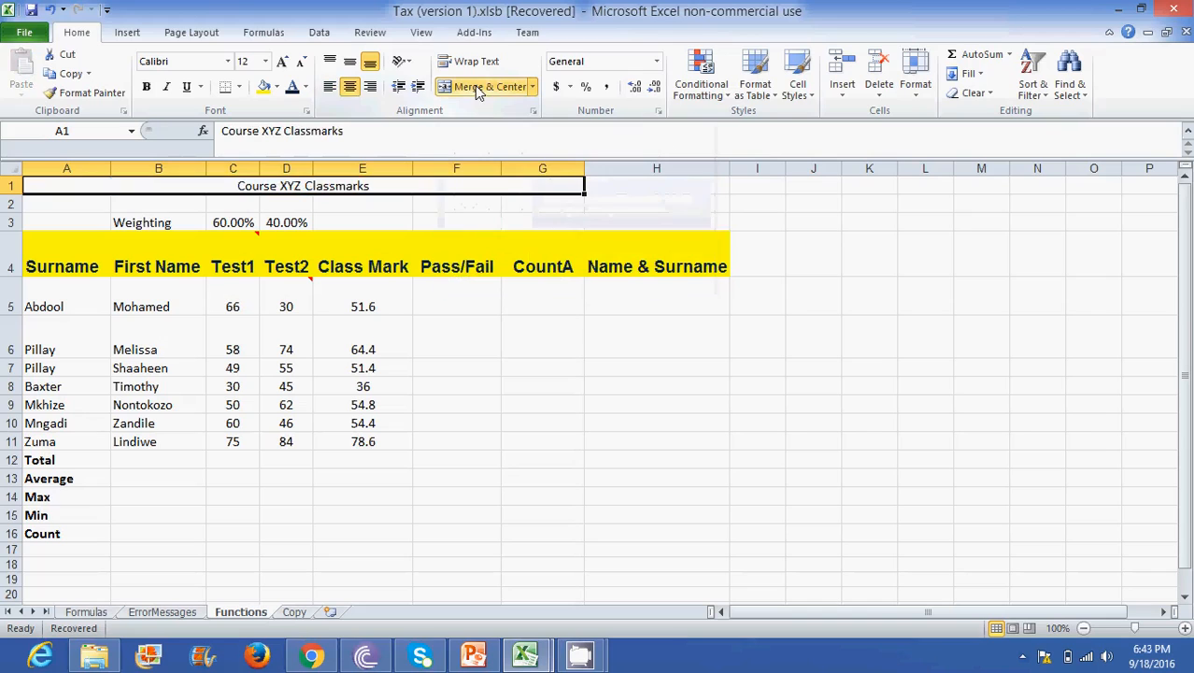
pyautogui.click(200, 206)
pyautogui.click(194, 184)
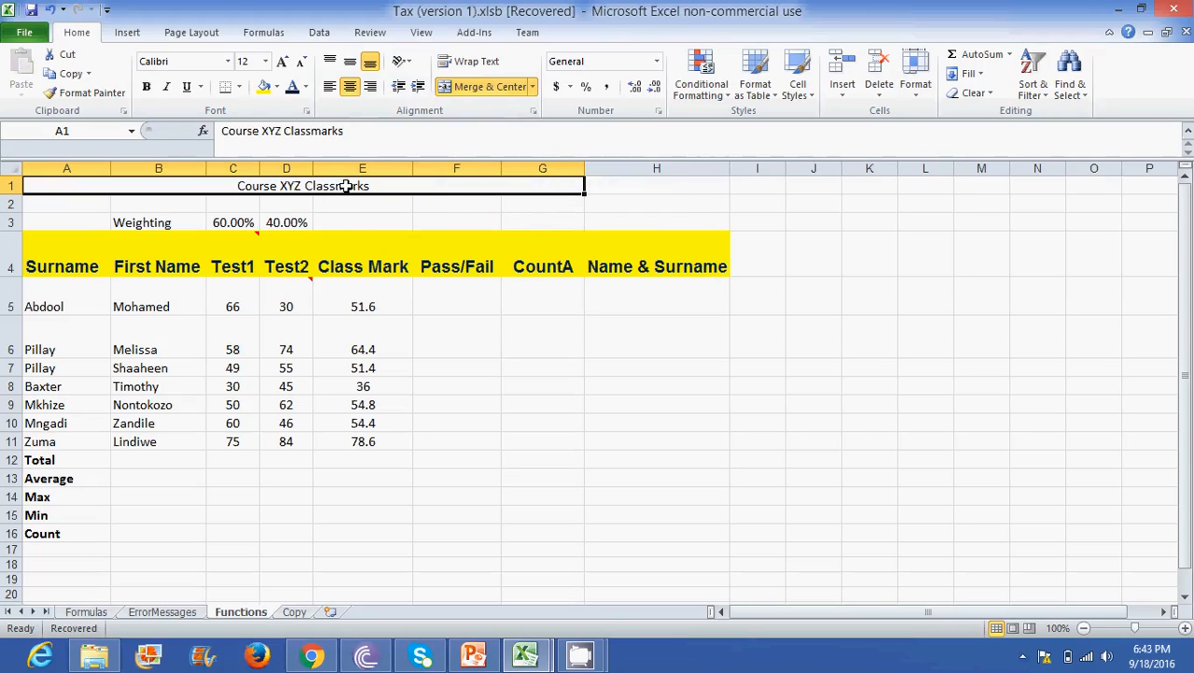
# - Make the merged Course XYZ Classmarks title bold and set its font size to 20
pyautogui.click(350, 222)
pyautogui.click(332, 184)
pyautogui.click(145, 87)
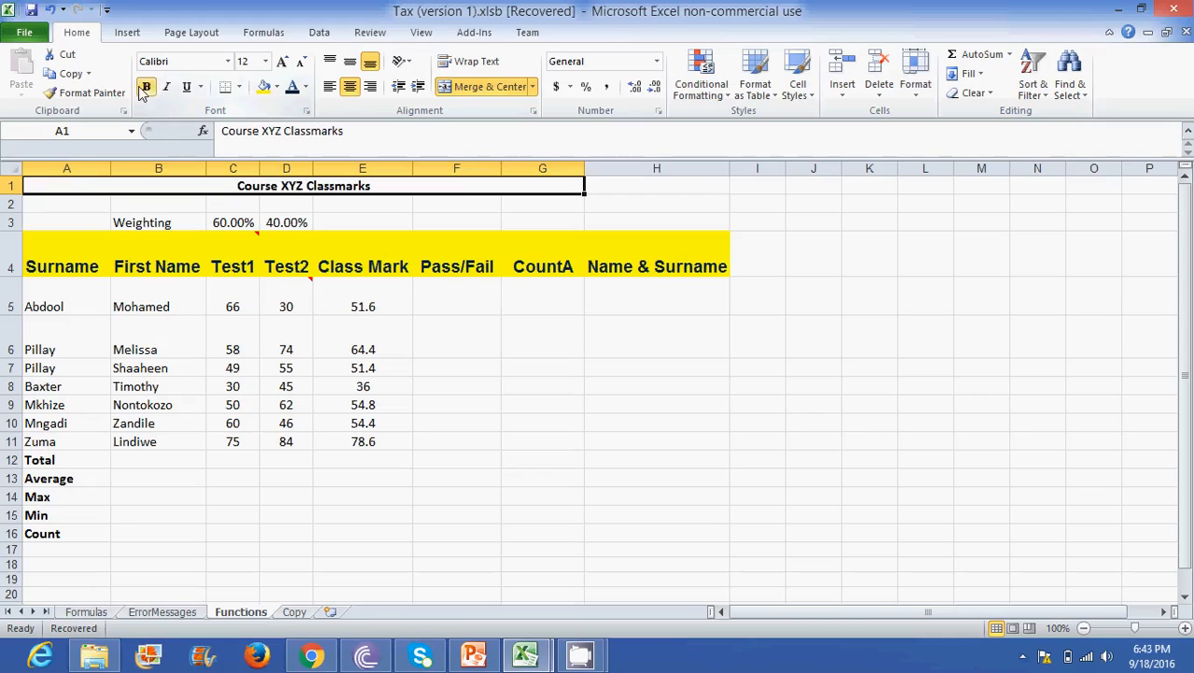
pyautogui.click(265, 61)
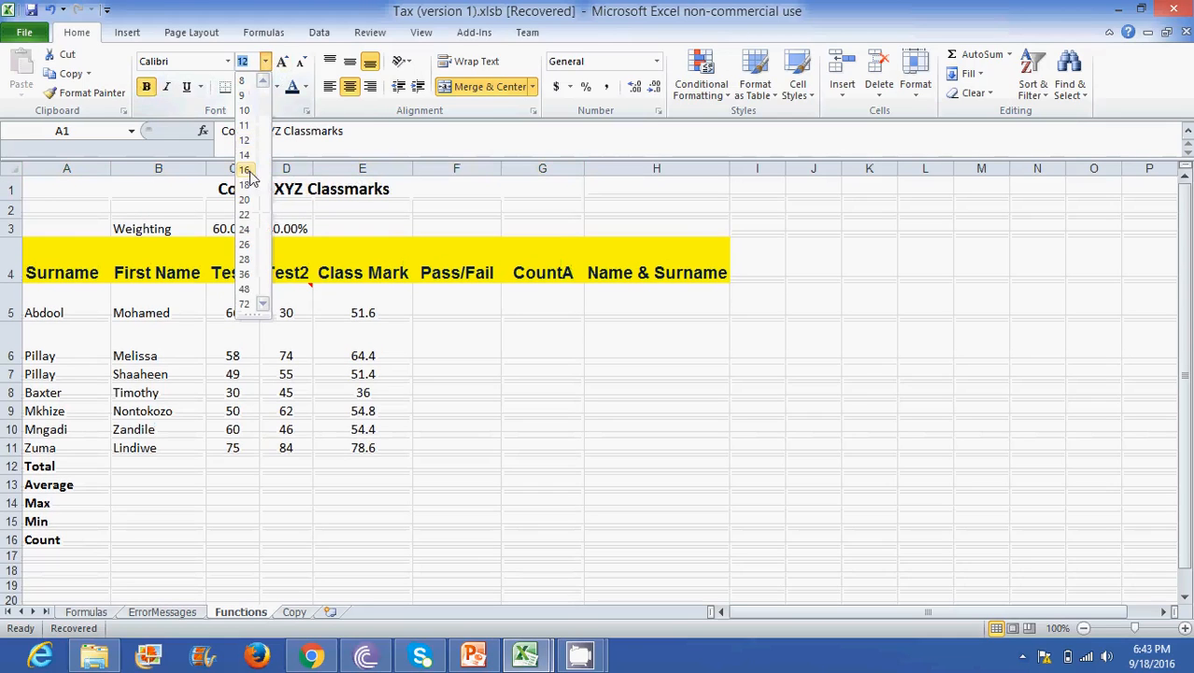
pyautogui.click(244, 200)
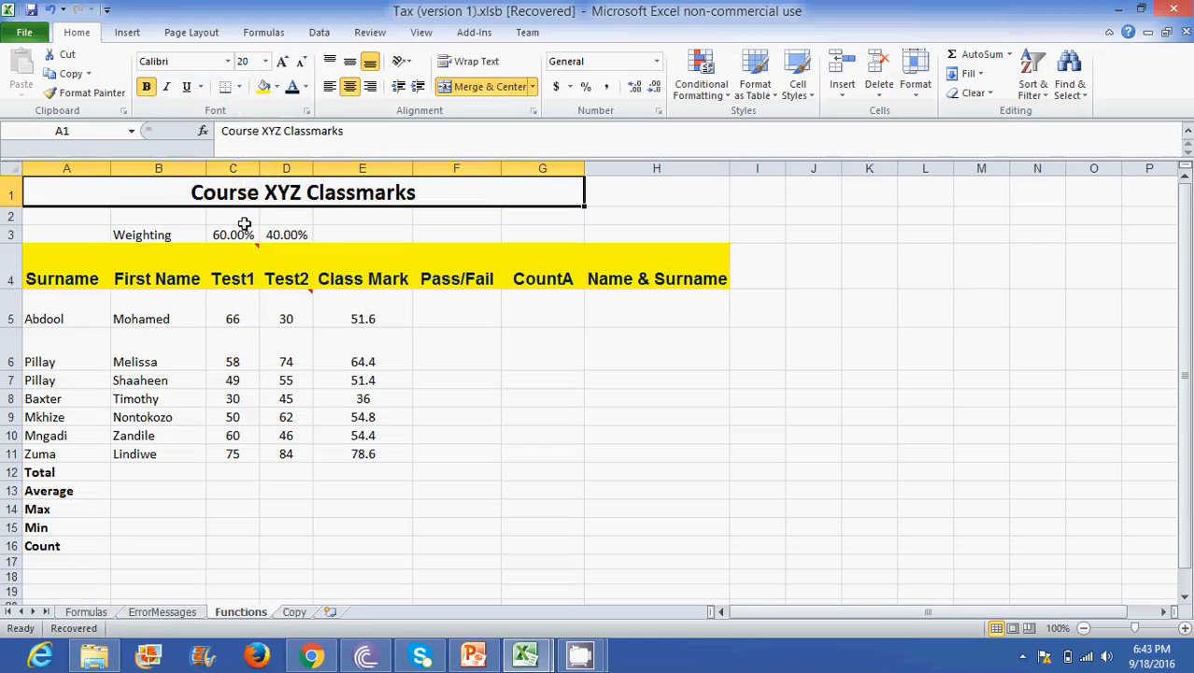
# - Apply a thick box border around the class marks table in the range A1:G16
pyautogui.click(329, 275)
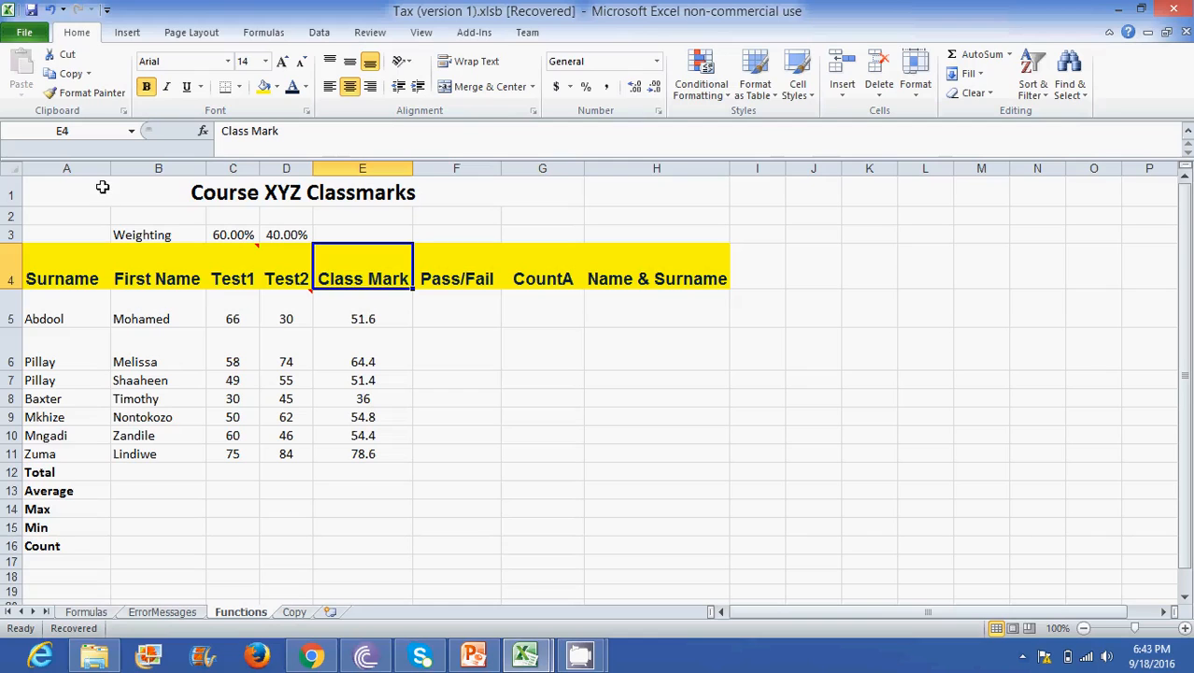
pyautogui.click(171, 234)
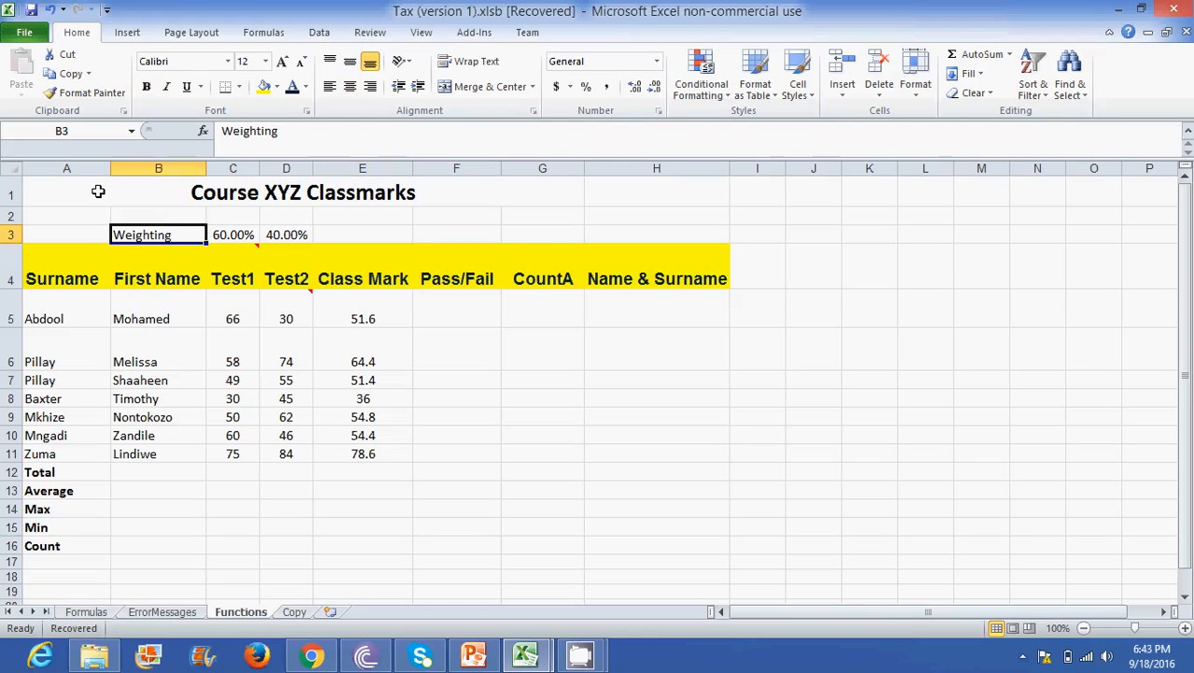
pyautogui.moveTo(97, 191); pyautogui.dragTo(225, 527)
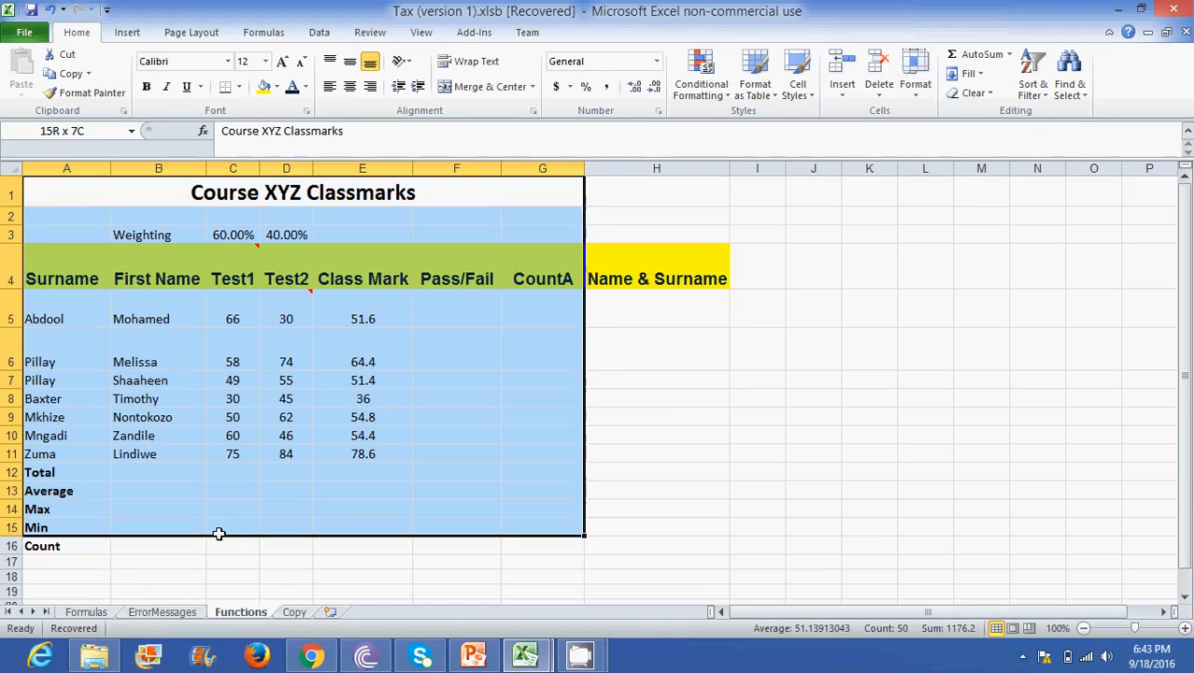
pyautogui.click(660, 470)
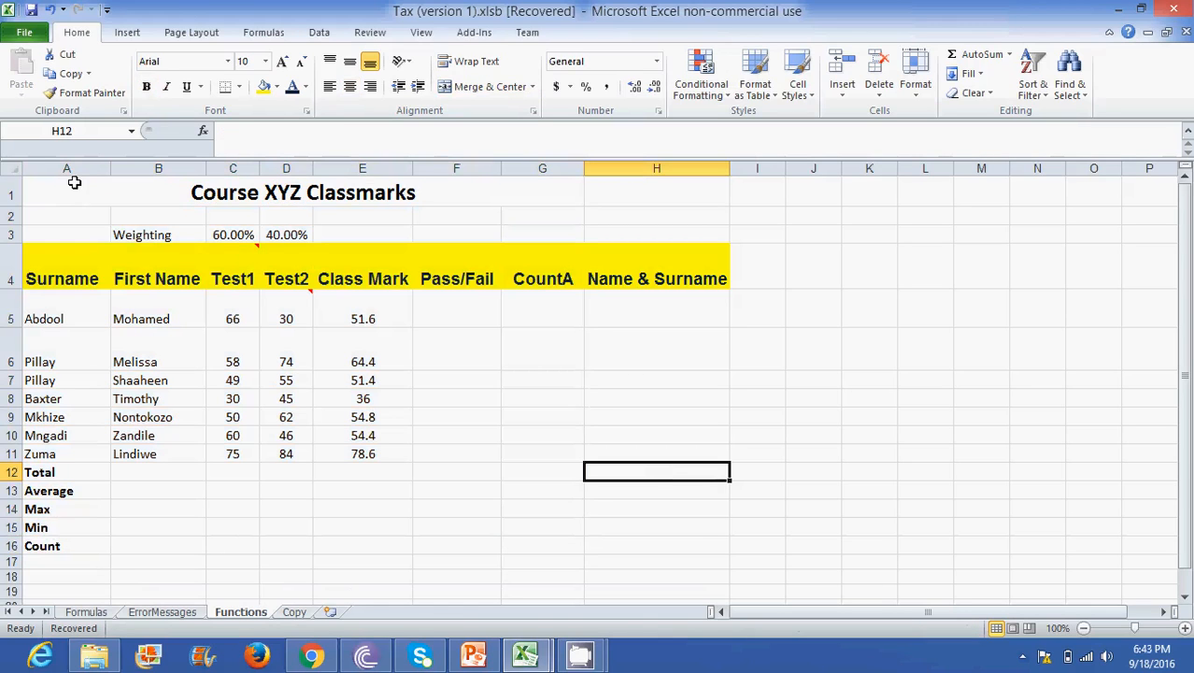
pyautogui.moveTo(81, 184); pyautogui.dragTo(169, 540)
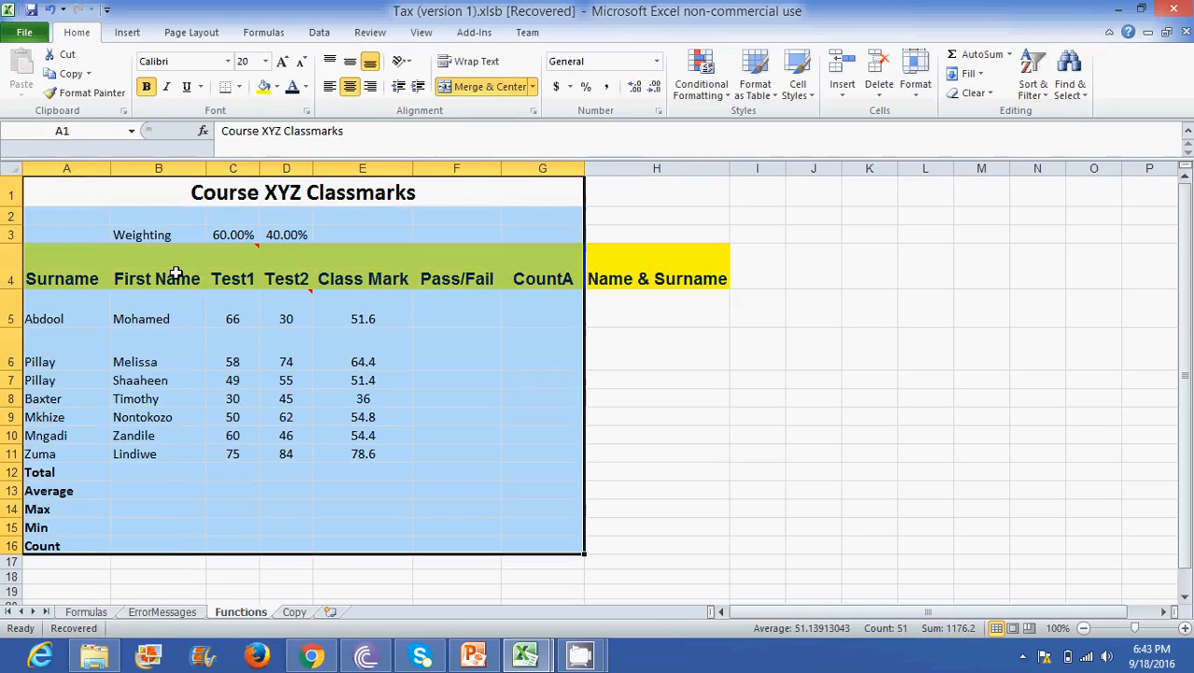
pyautogui.click(240, 88)
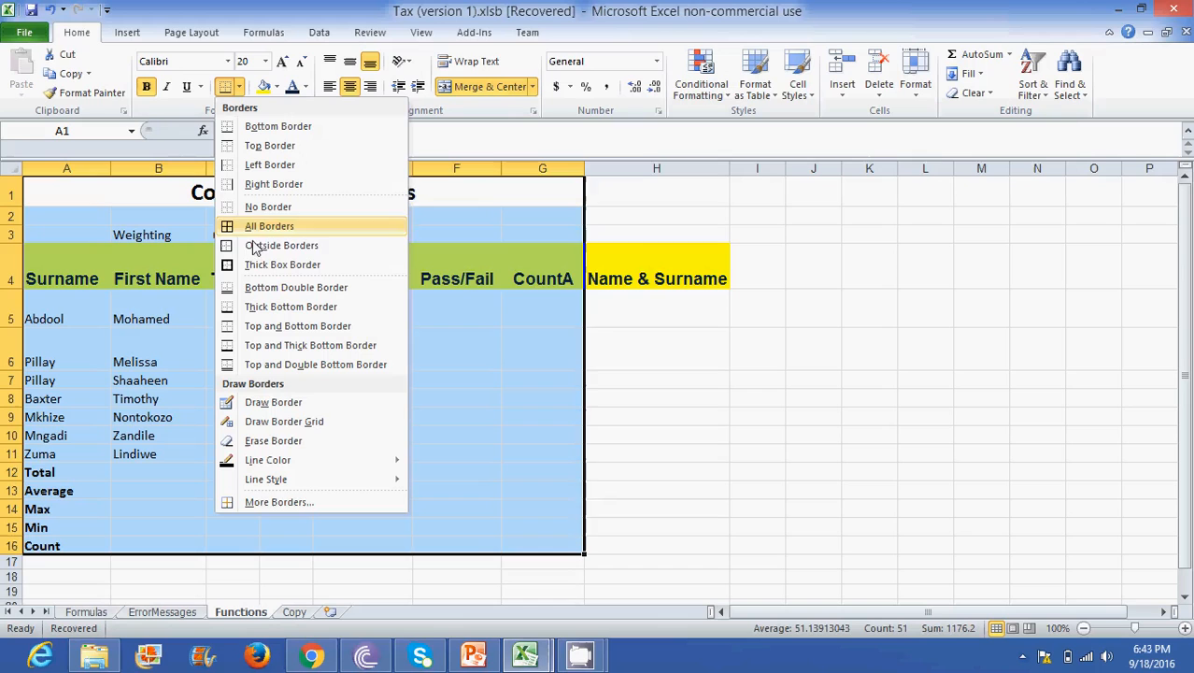
pyautogui.click(252, 267)
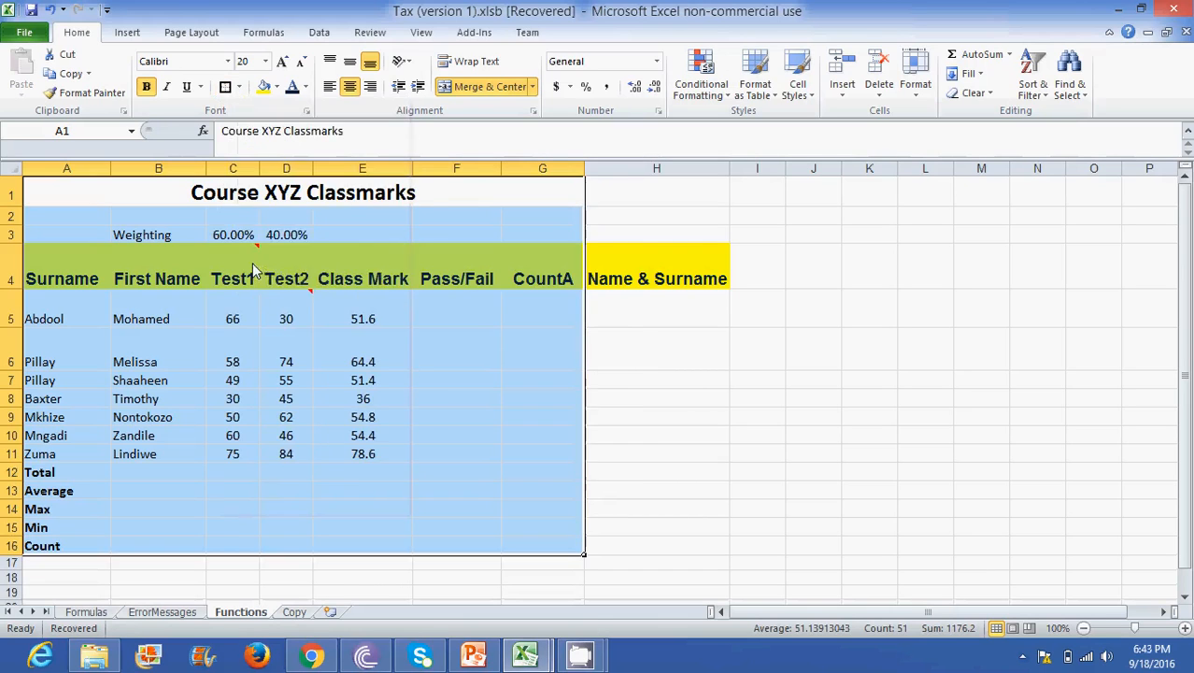
pyautogui.click(634, 346)
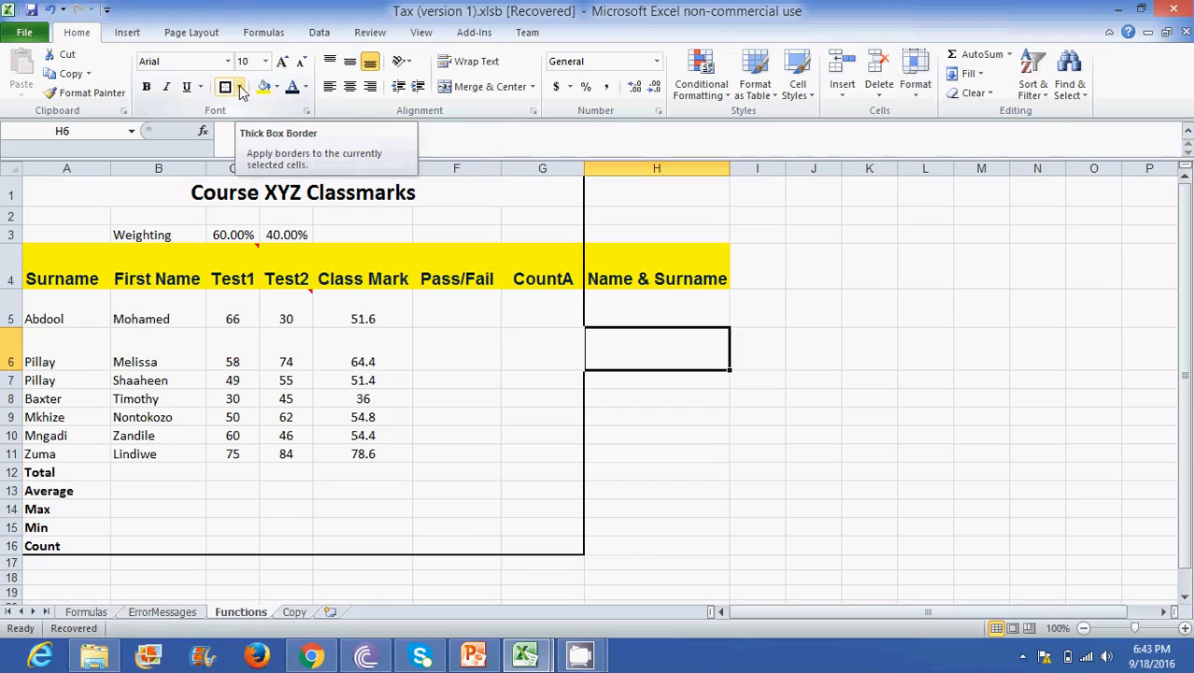
# - Apply All Borders to every cell of the class marks table in the range A1:G16
pyautogui.moveTo(64, 191); pyautogui.dragTo(337, 551)
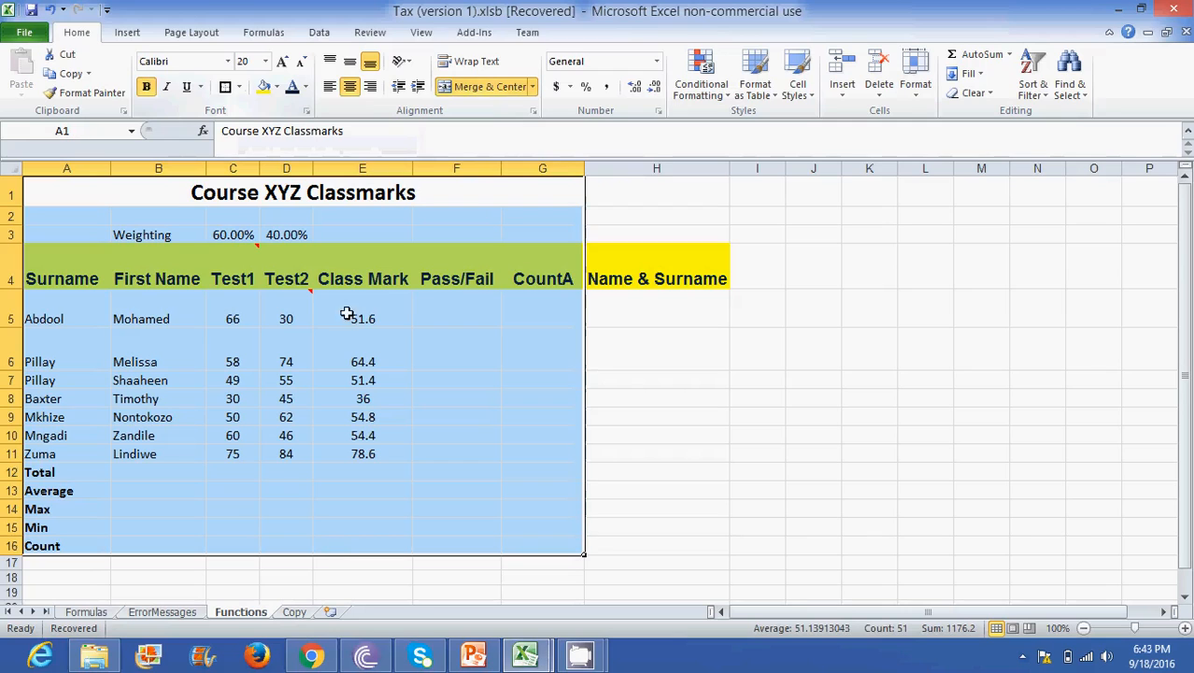
pyautogui.click(241, 87)
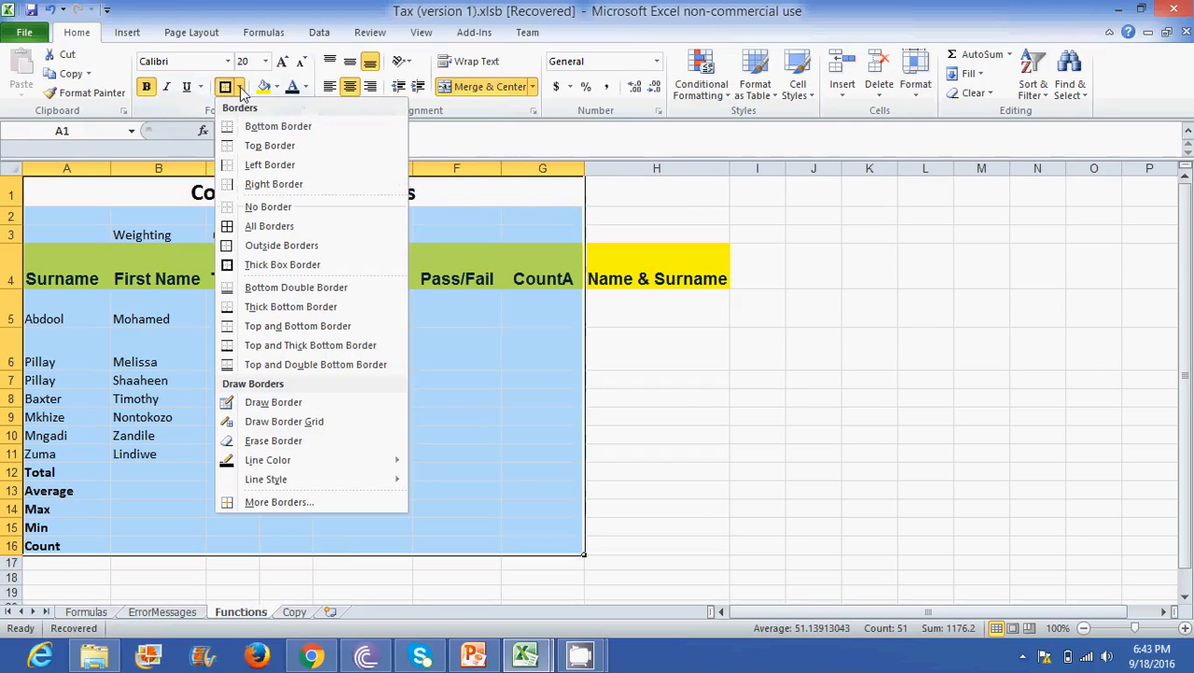
pyautogui.click(281, 233)
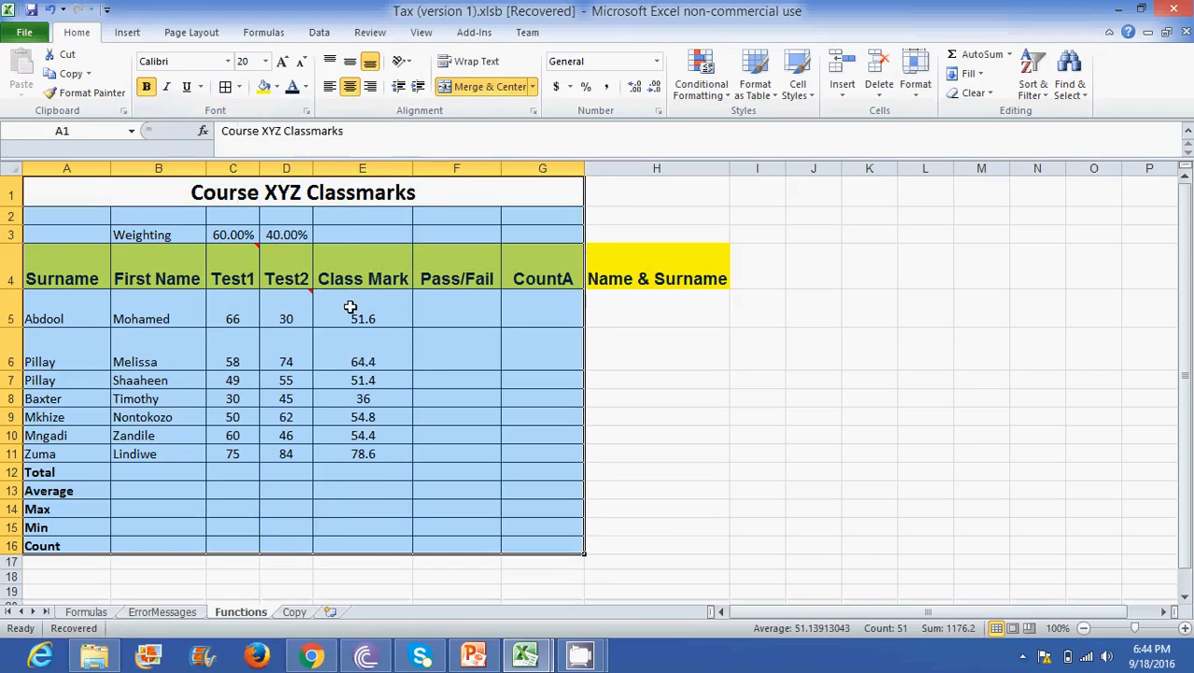
pyautogui.click(378, 319)
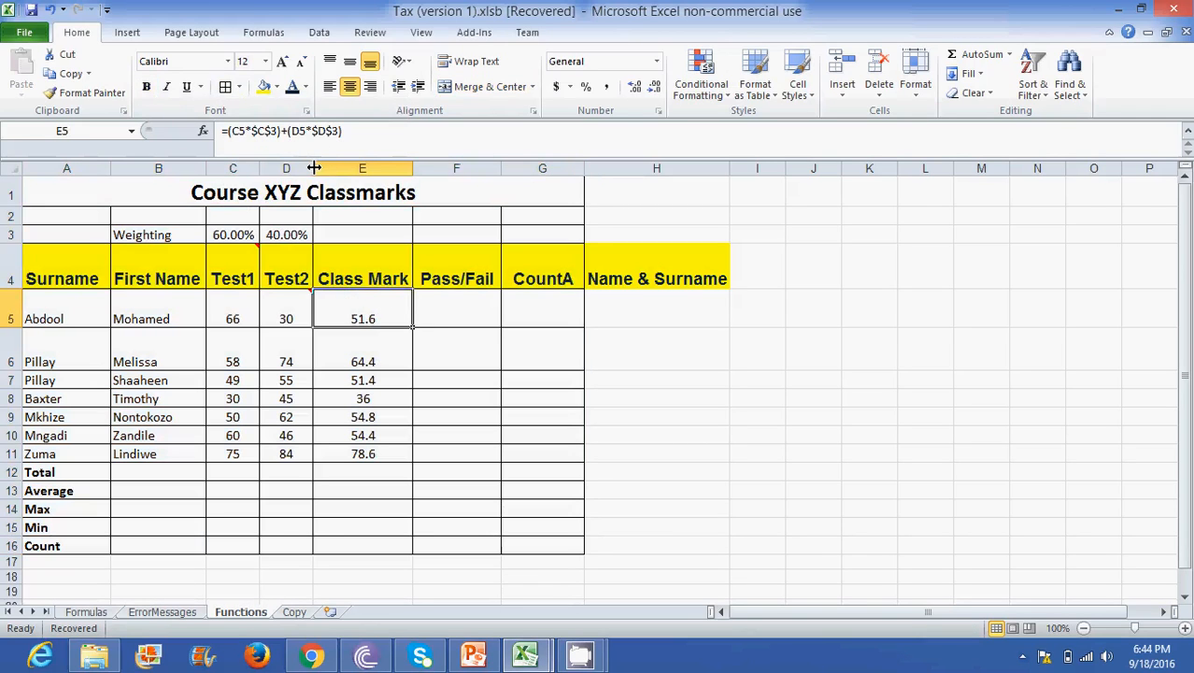
# - Review the bordered table's Weighting and First Name labels and the Class Mark values in E5:E11
pyautogui.click(155, 233)
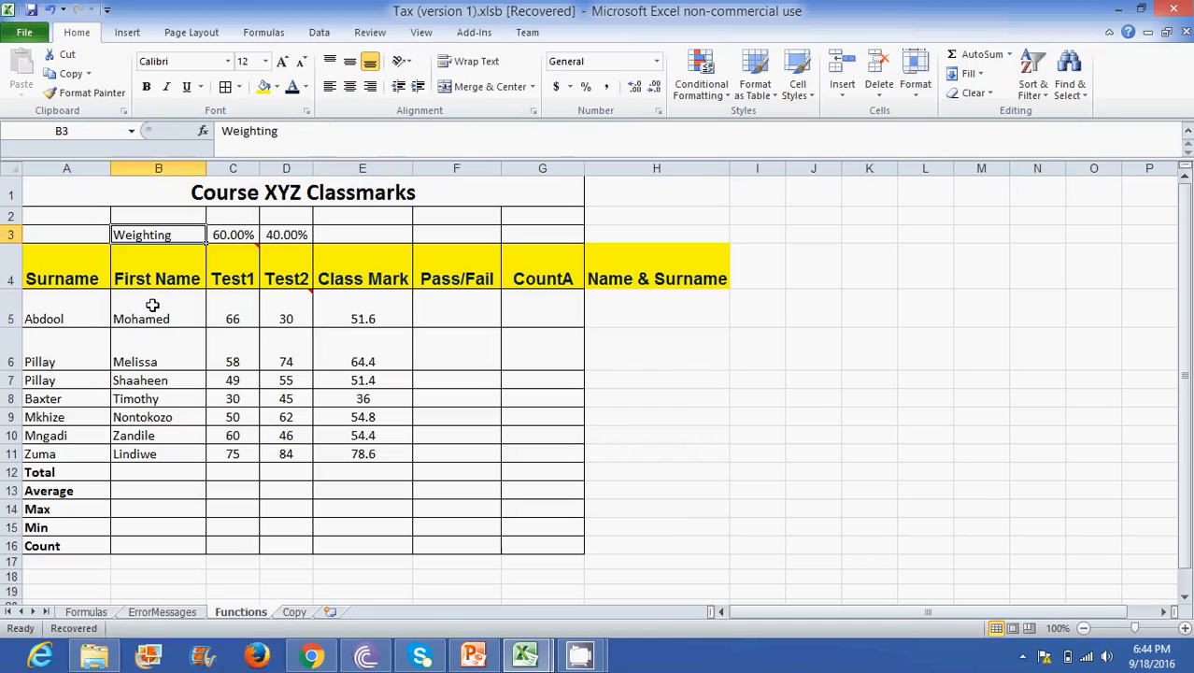
pyautogui.click(137, 262)
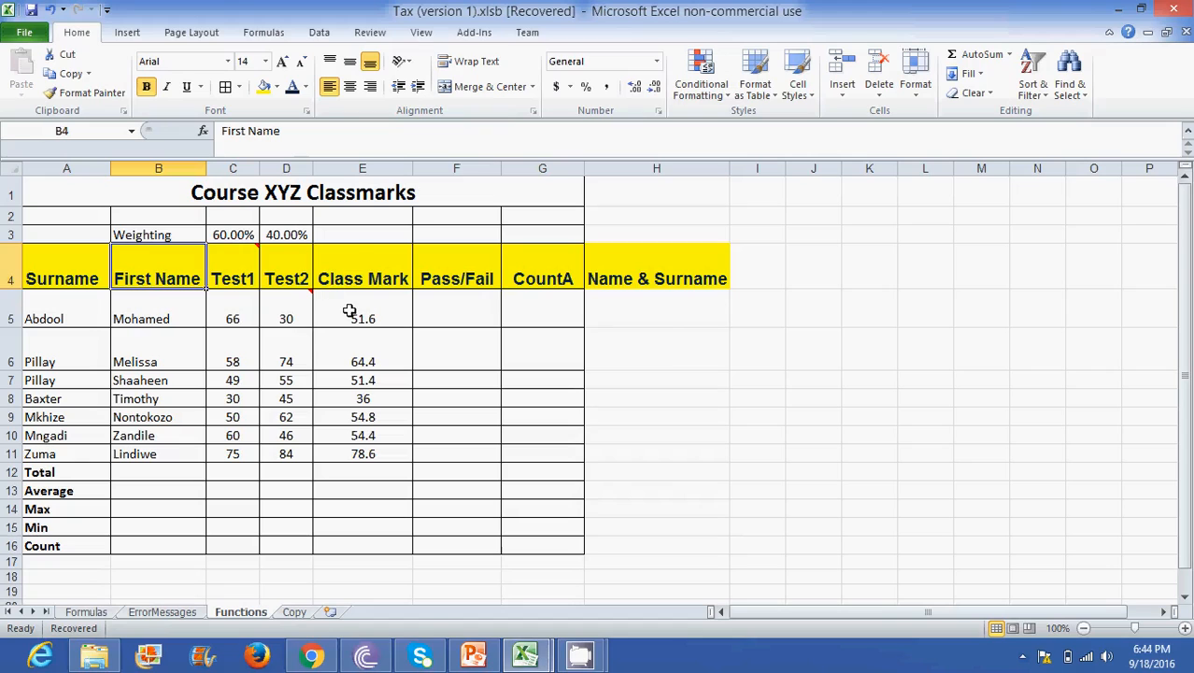
pyautogui.moveTo(353, 308); pyautogui.dragTo(360, 458)
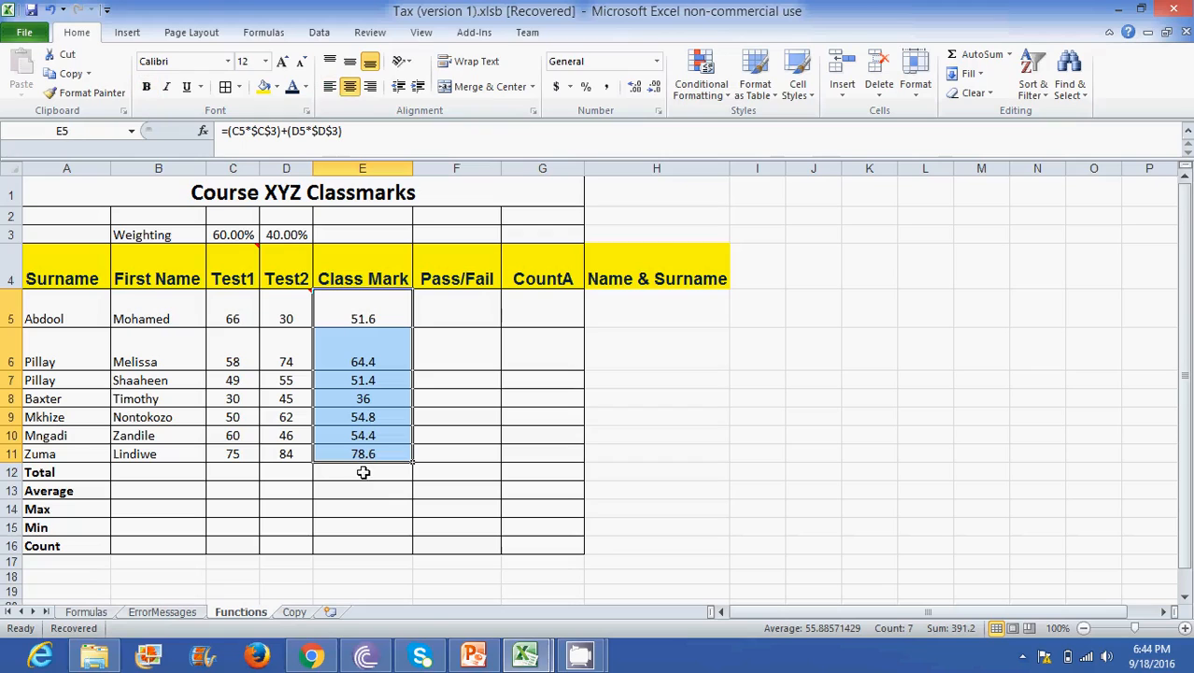
pyautogui.click(471, 454)
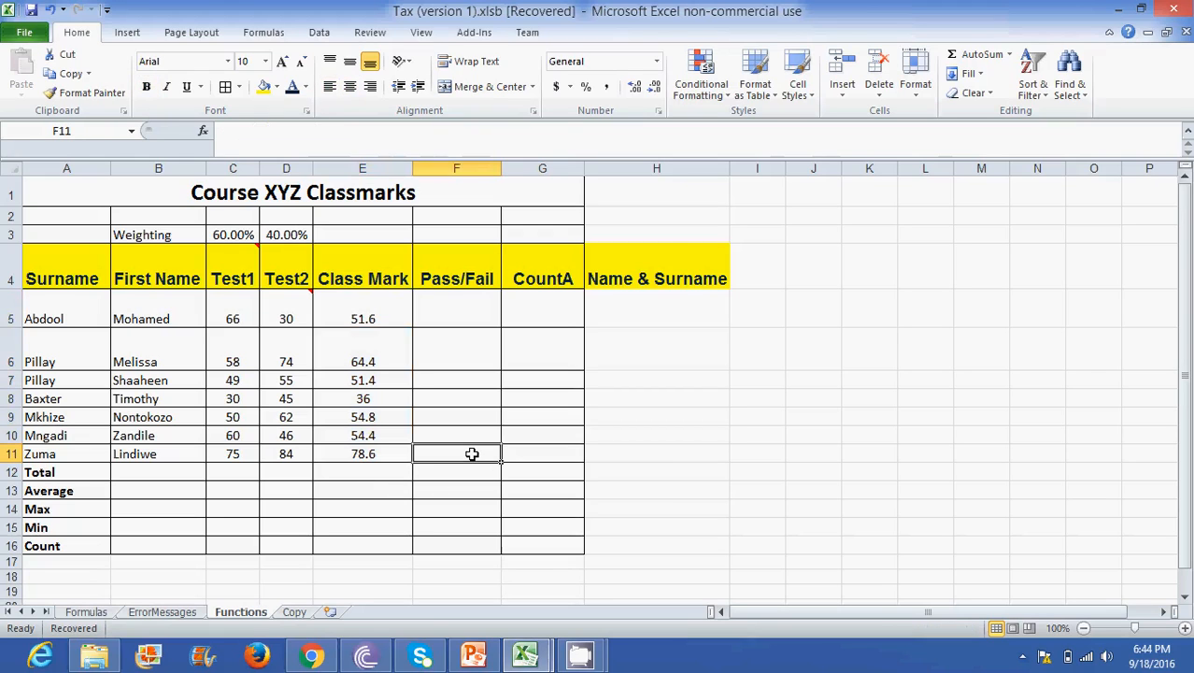
pyautogui.click(358, 316)
pyautogui.moveTo(358, 315); pyautogui.dragTo(361, 482)
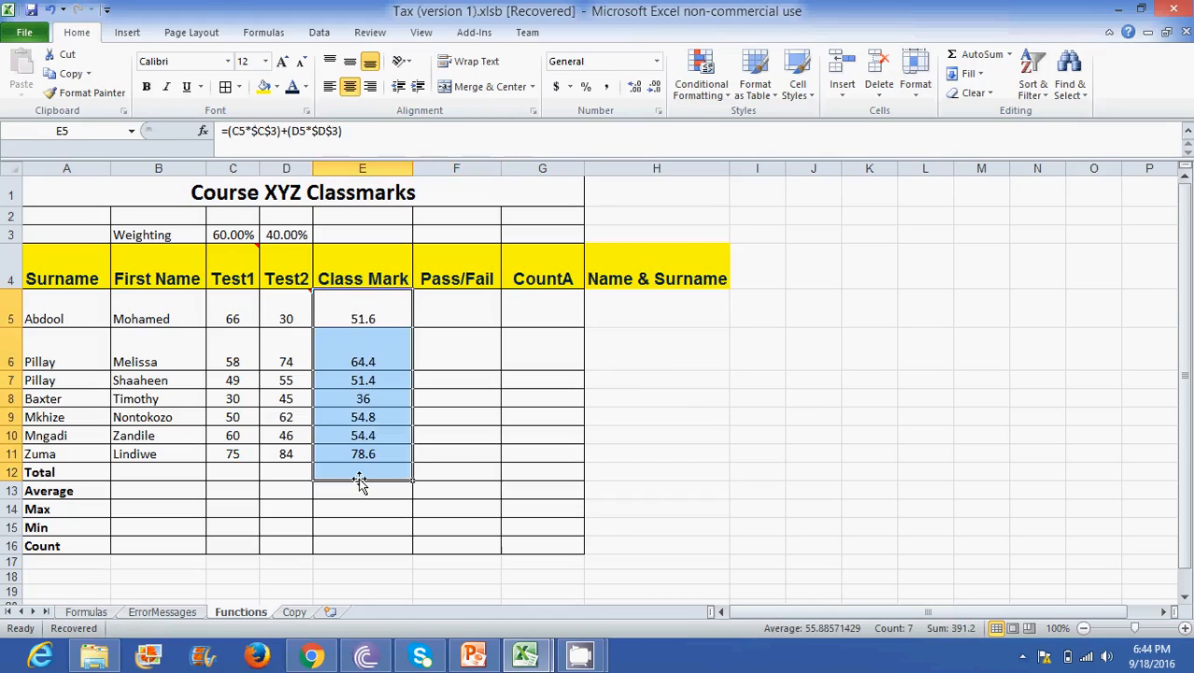
pyautogui.click(474, 441)
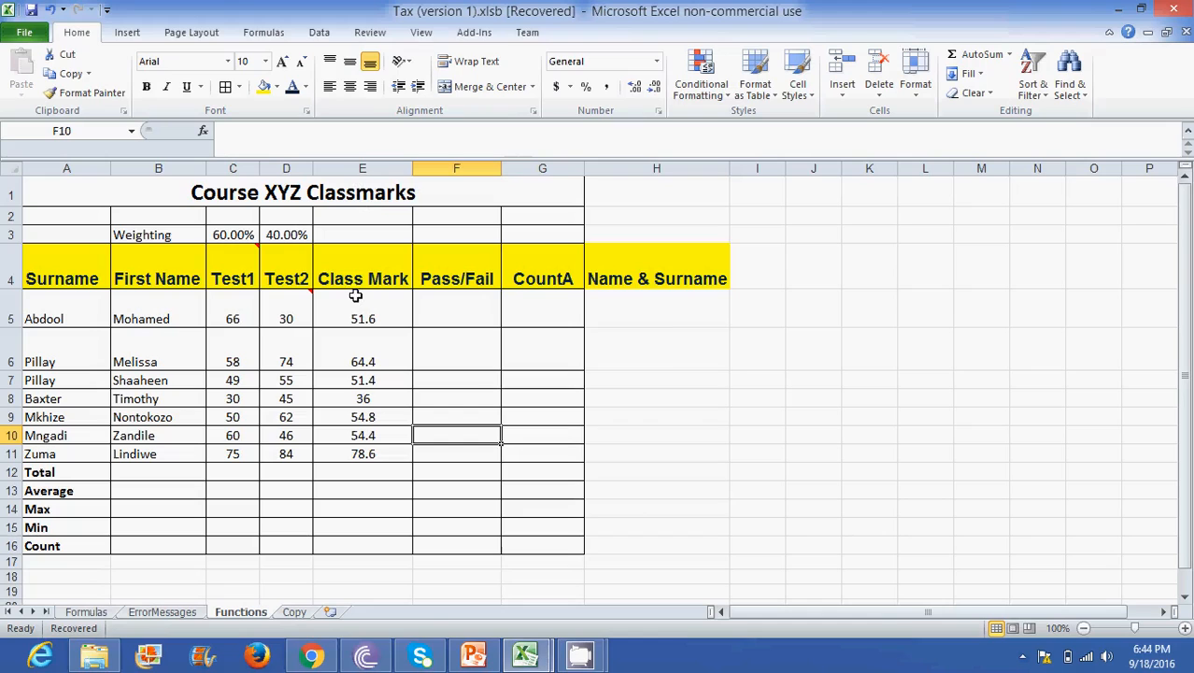
# - Apply conditional formatting to Class Mark cells E5:E11, giving values less than 60 a Green Fill with Dark Green Text
pyautogui.moveTo(356, 301); pyautogui.dragTo(364, 458)
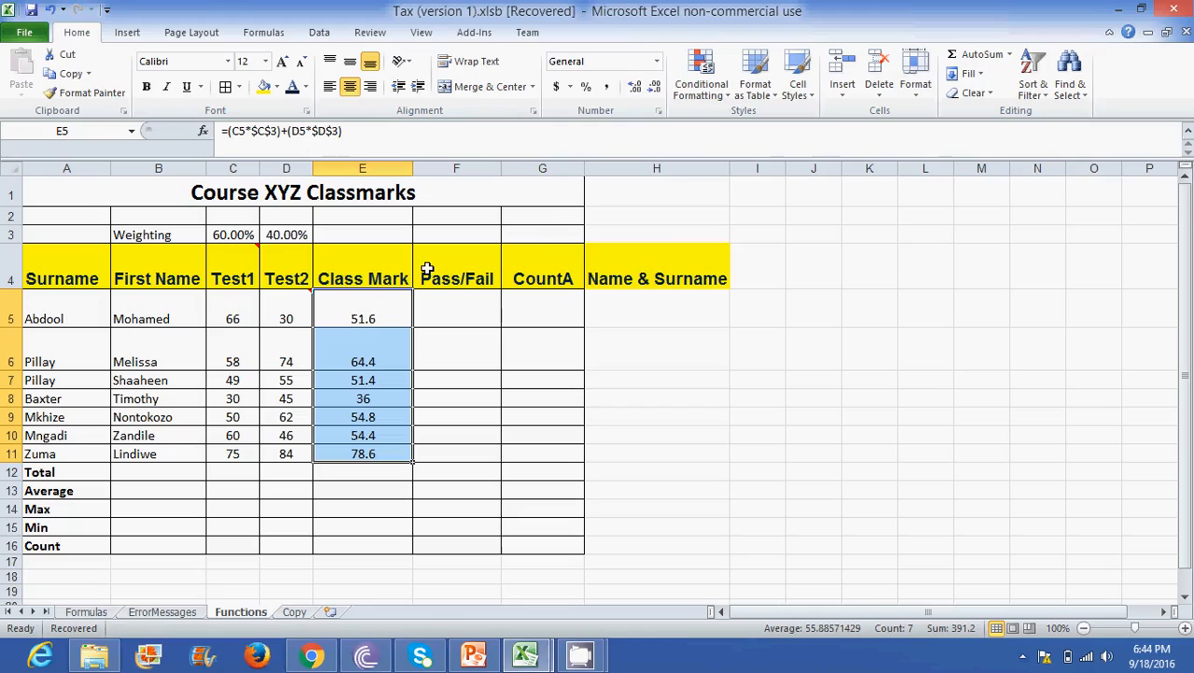
pyautogui.click(722, 98)
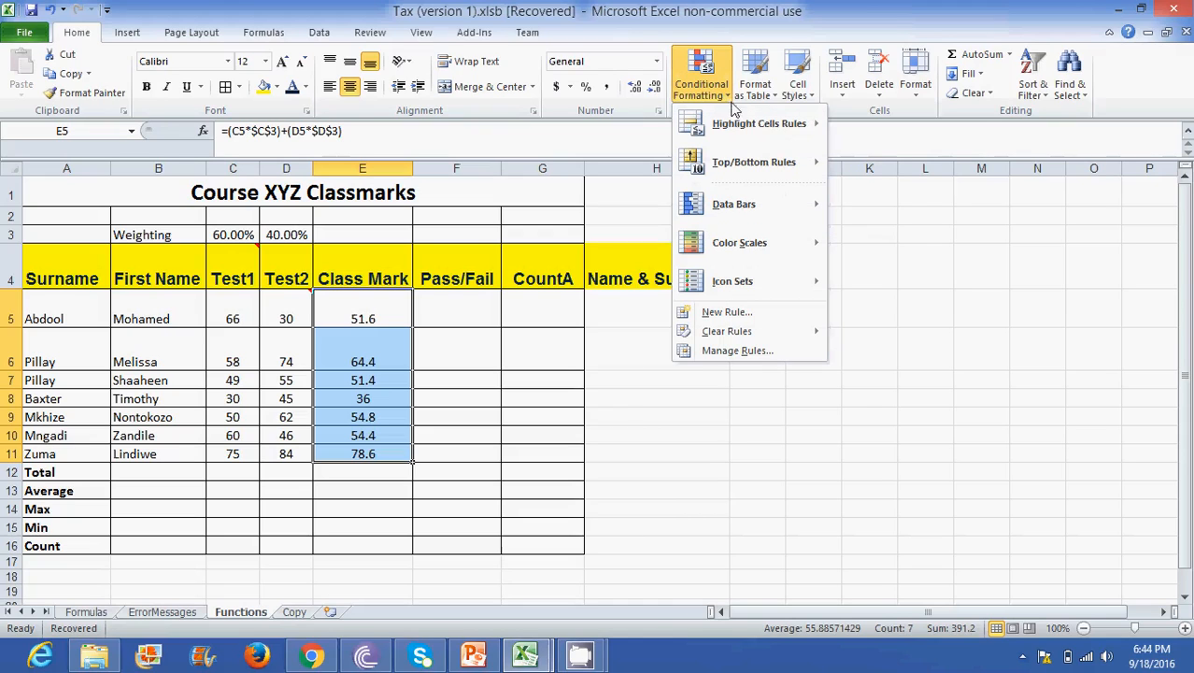
pyautogui.moveTo(777, 128)
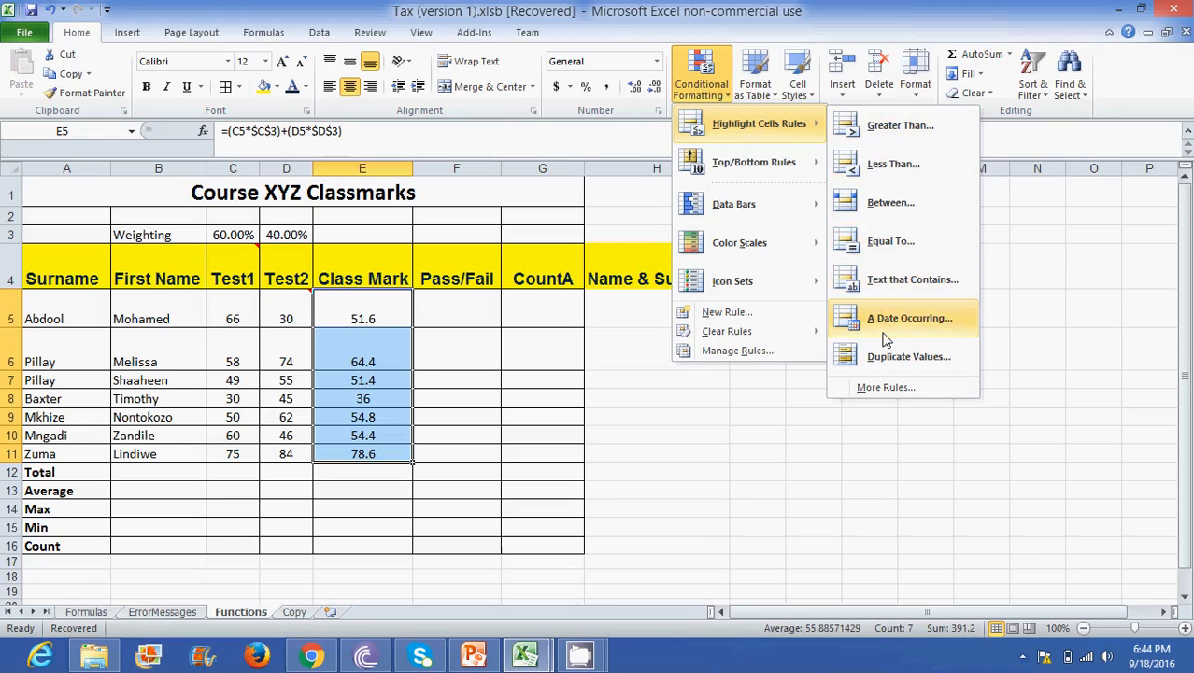
pyautogui.click(889, 167)
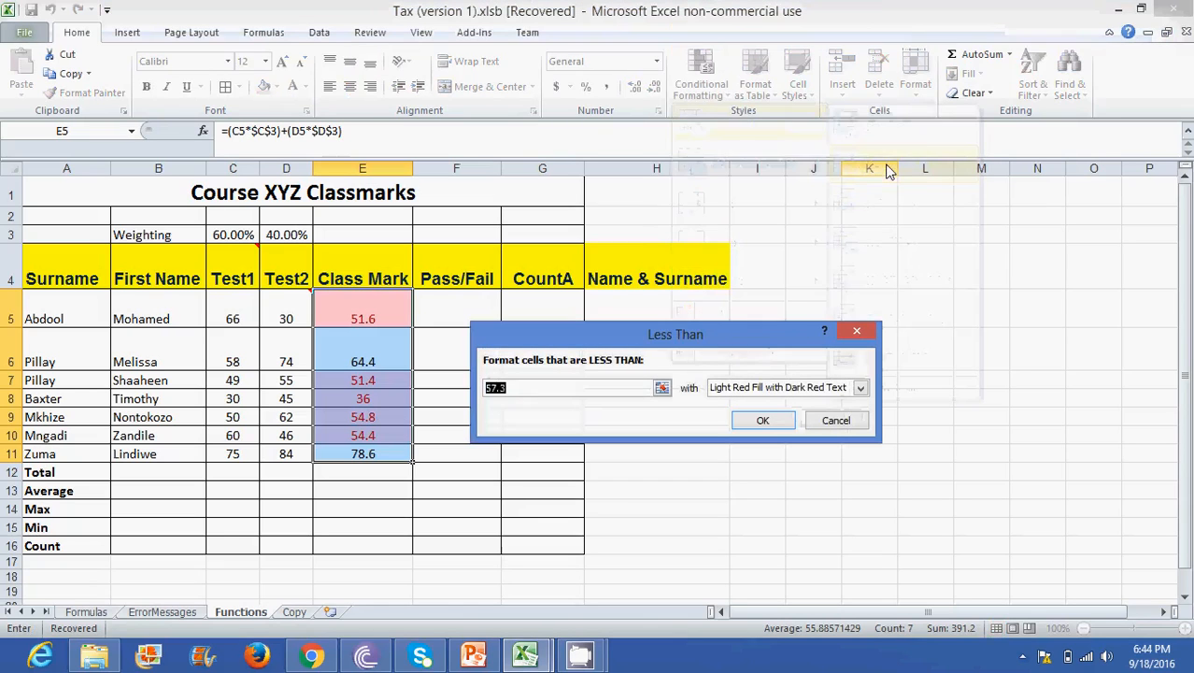
pyautogui.click(559, 387)
pyautogui.press('BackSpace')
pyautogui.press('BackSpace')
pyautogui.press('BackSpace')
pyautogui.press('BackSpace')
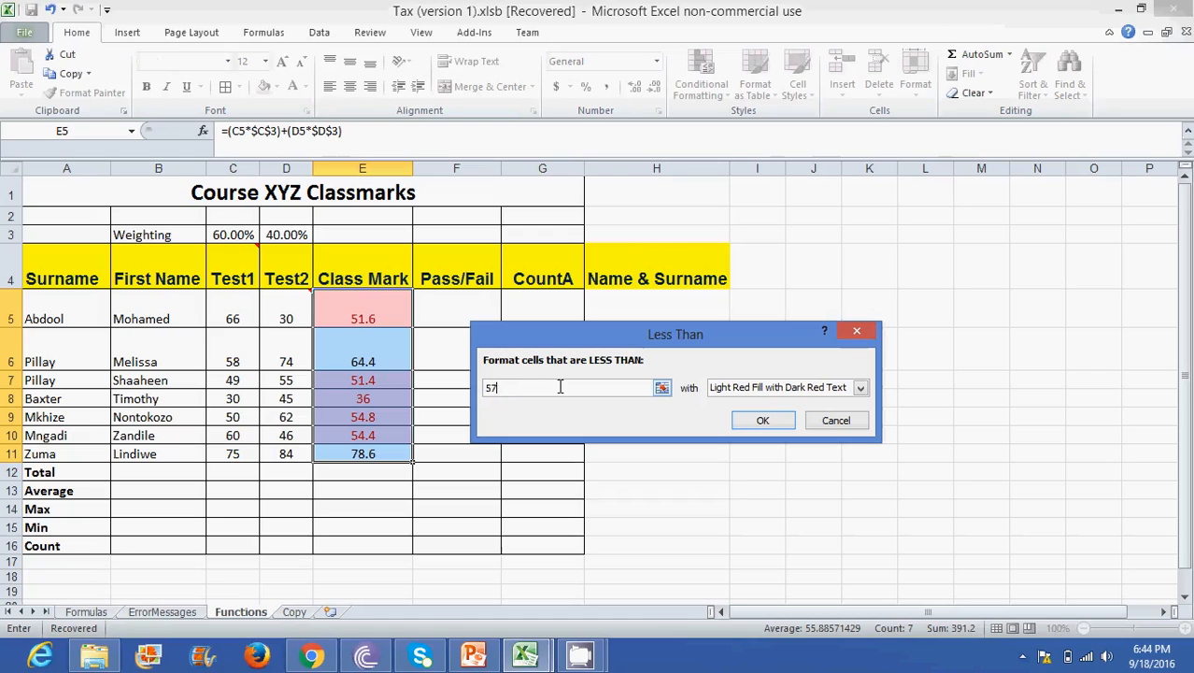
pyautogui.write('60')
pyautogui.click(860, 388)
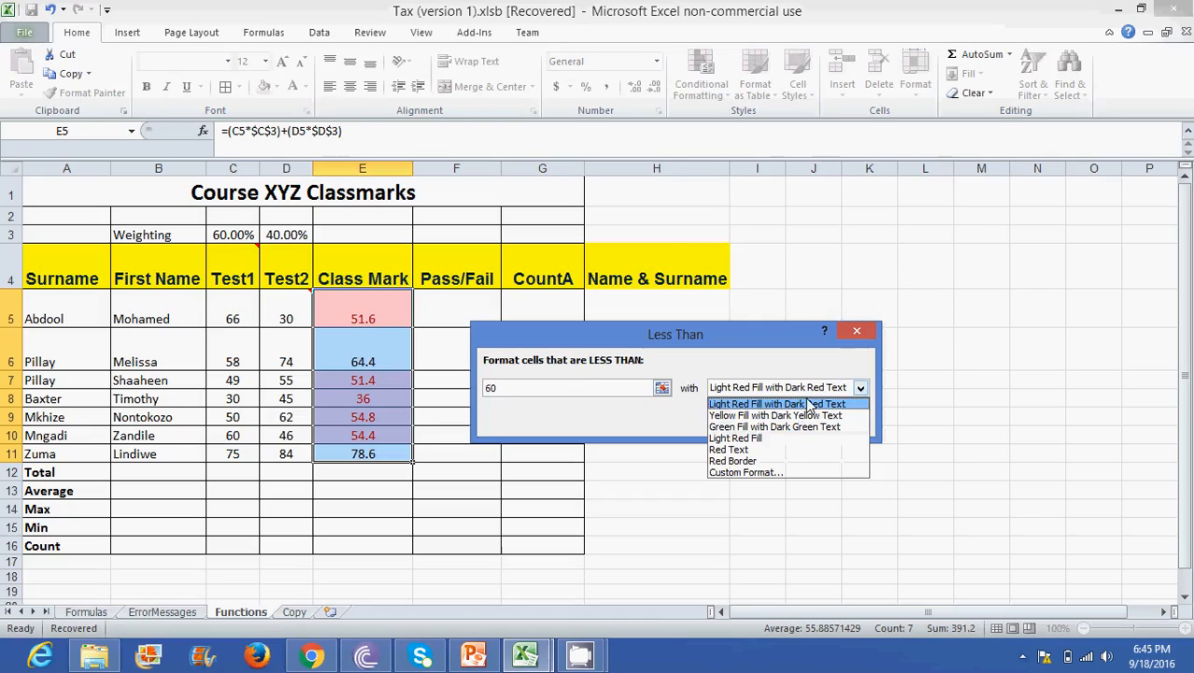
pyautogui.click(766, 428)
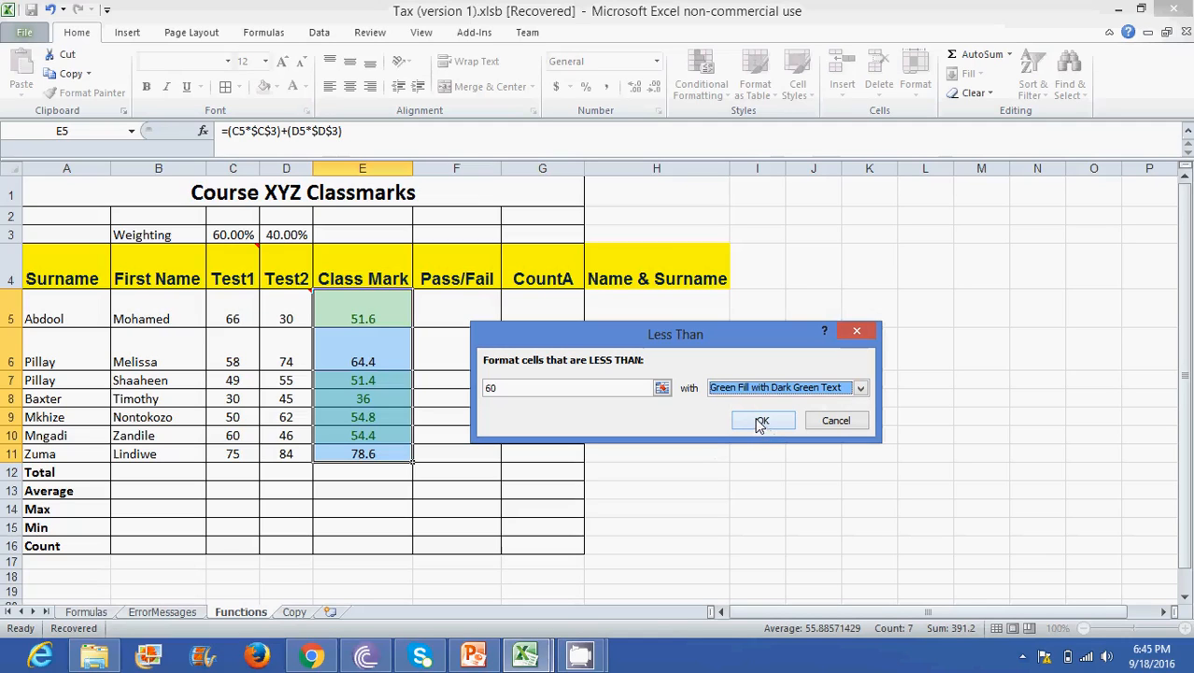
pyautogui.click(761, 421)
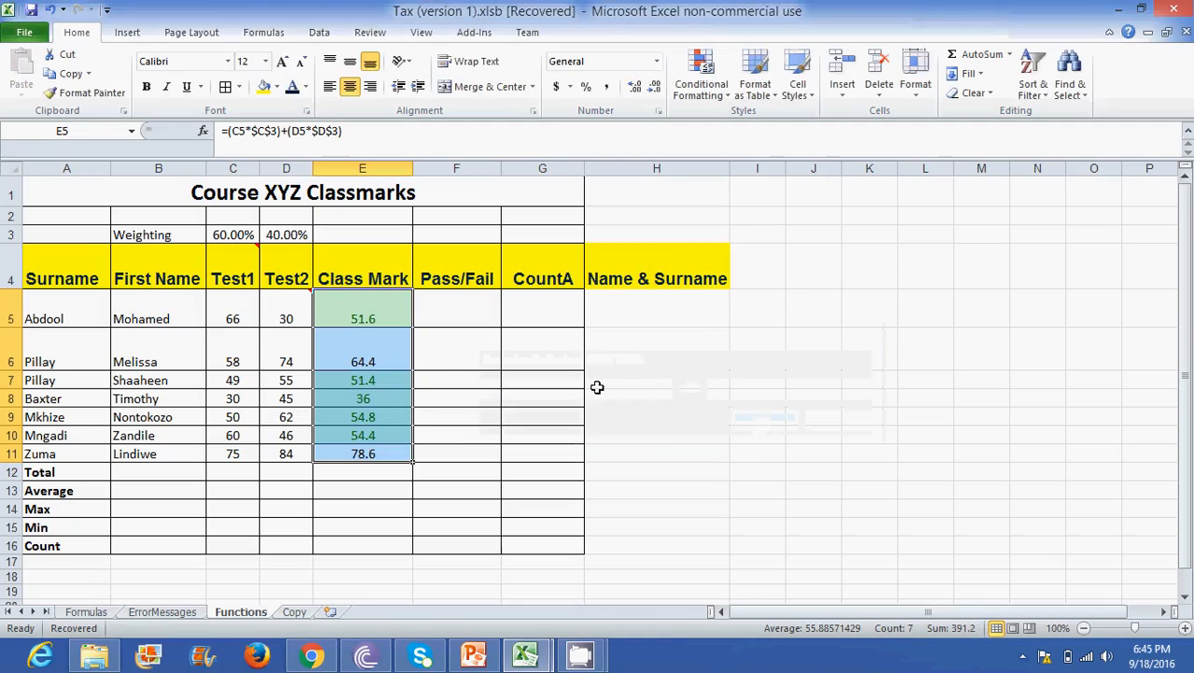
pyautogui.click(534, 349)
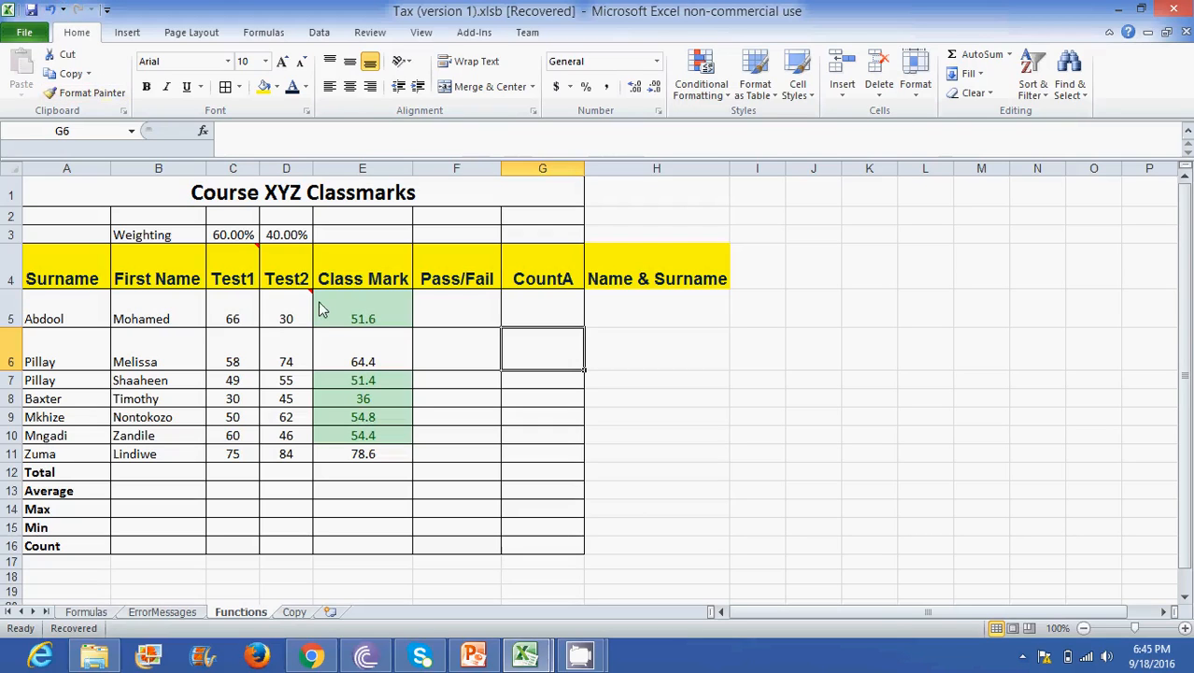
# - Undo the less-than conditional formatting on the Class Mark cells E5:E11
pyautogui.moveTo(354, 298); pyautogui.dragTo(353, 455)
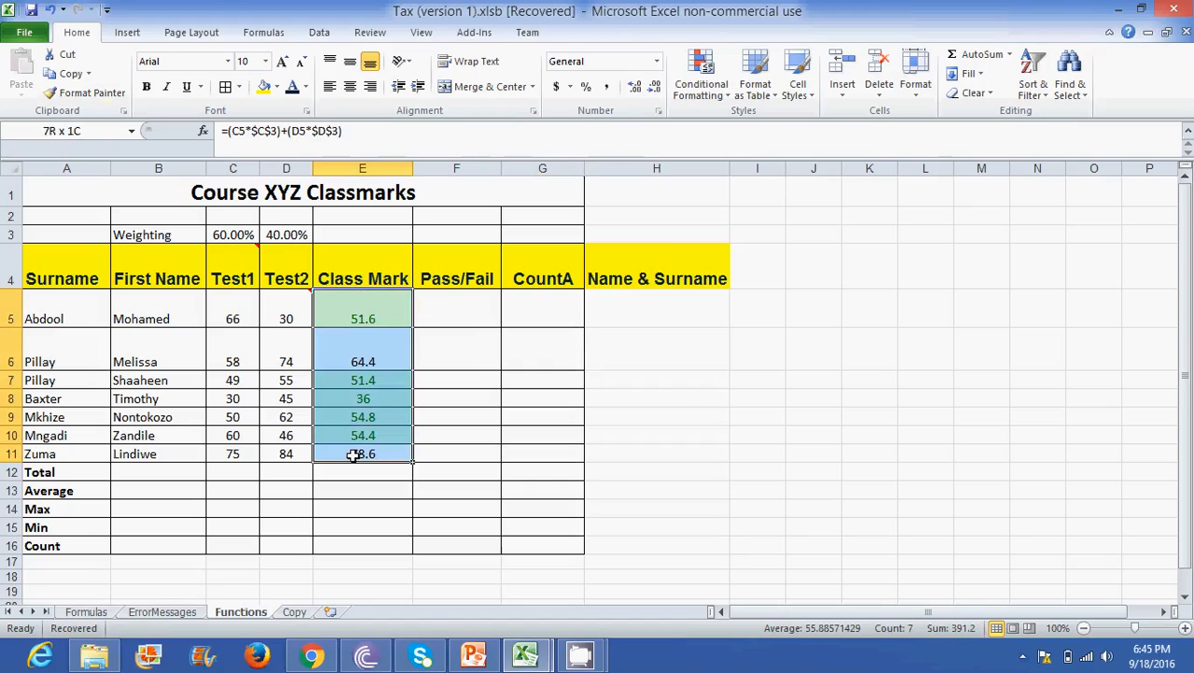
pyautogui.click(52, 9)
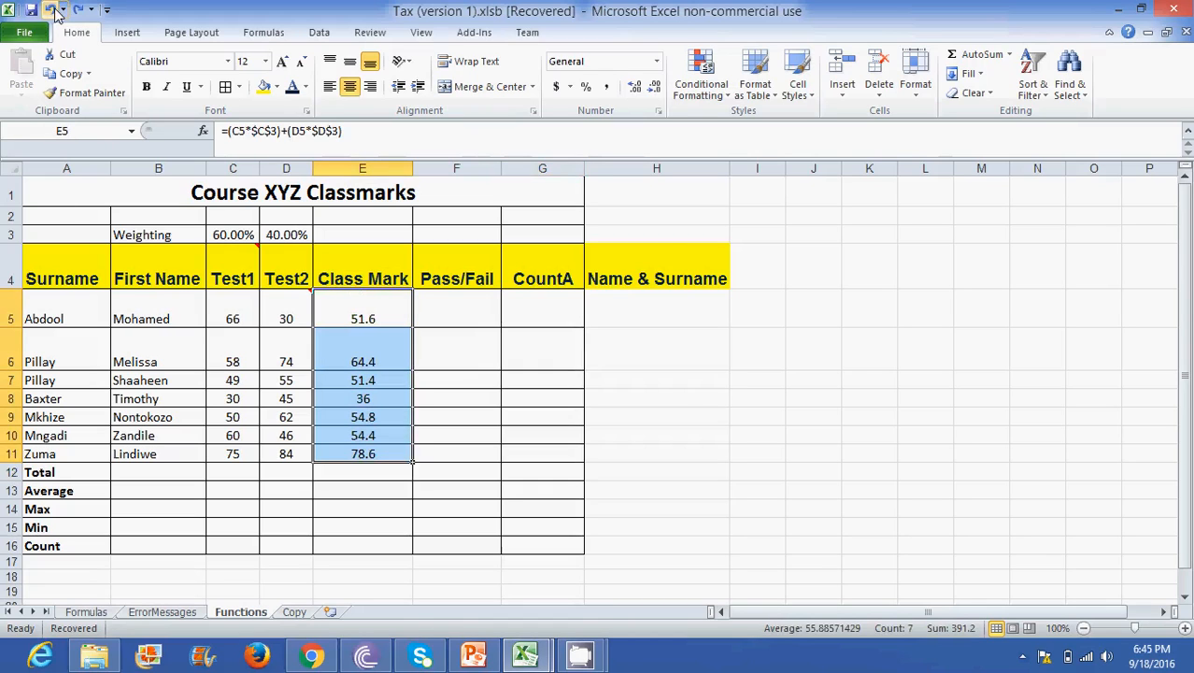
pyautogui.click(368, 336)
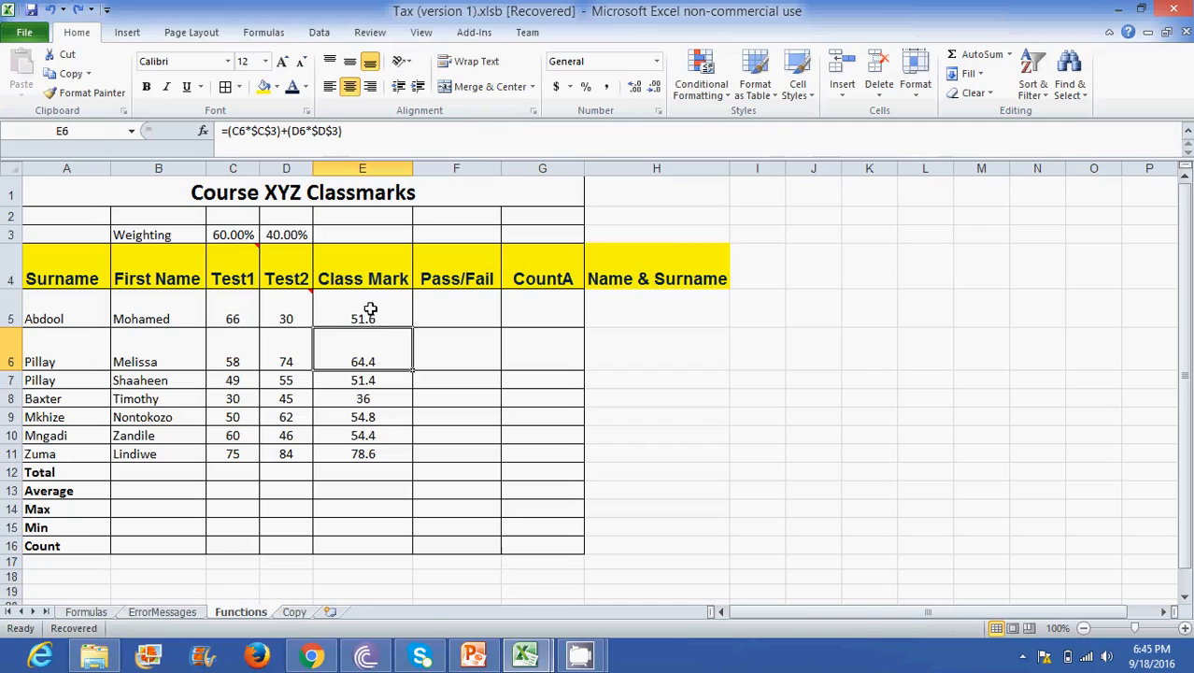
pyautogui.moveTo(370, 309); pyautogui.dragTo(376, 453)
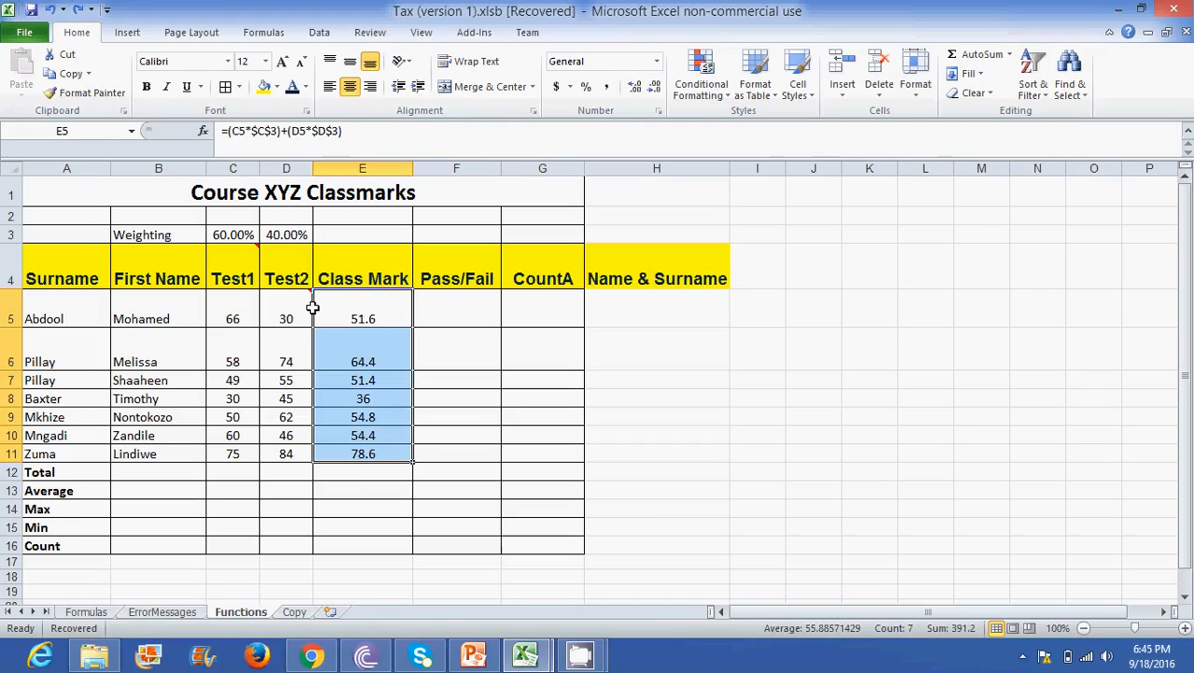
pyautogui.click(726, 95)
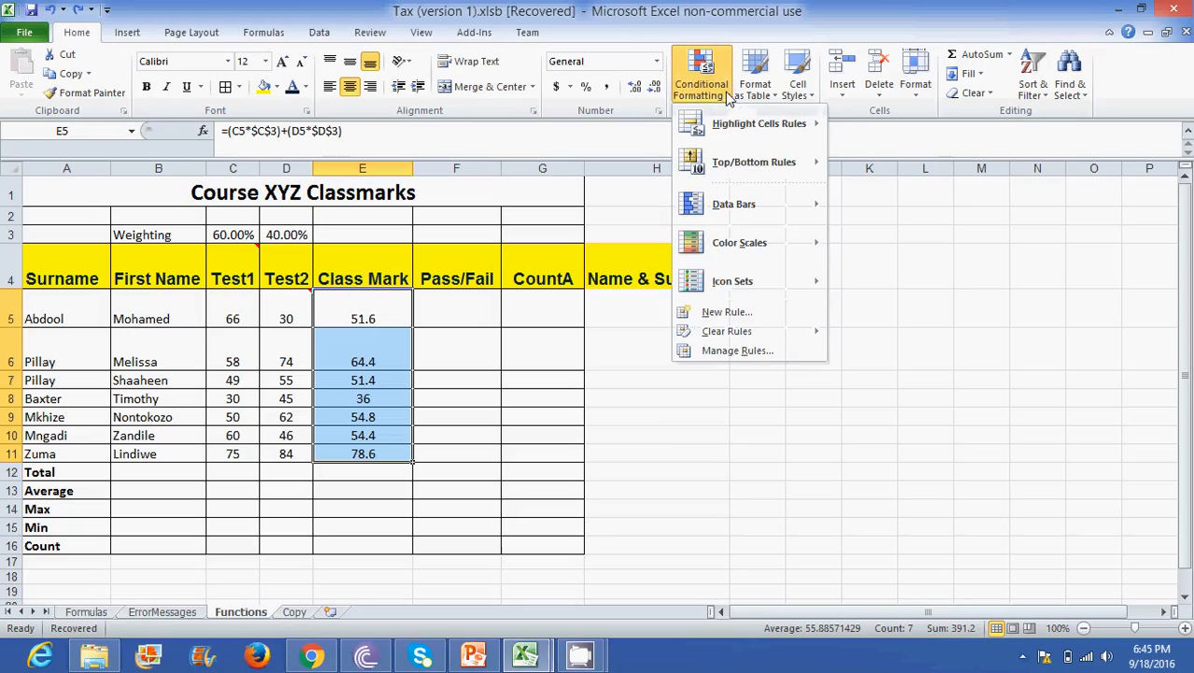
pyautogui.click(726, 92)
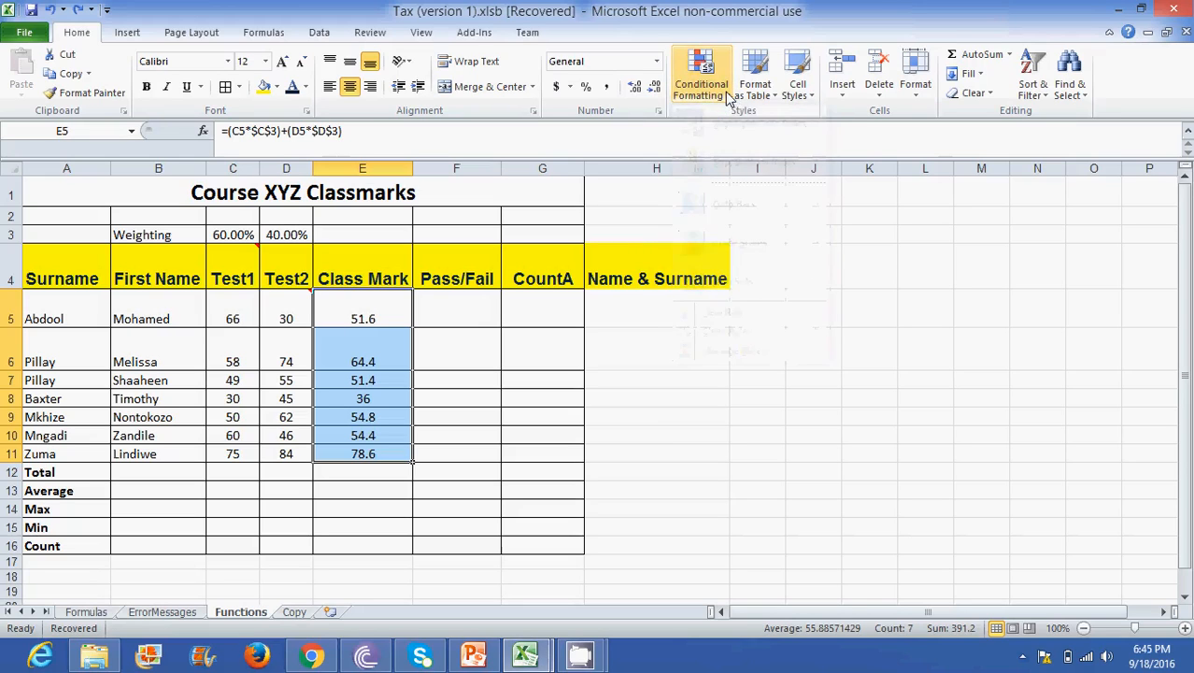
pyautogui.click(644, 435)
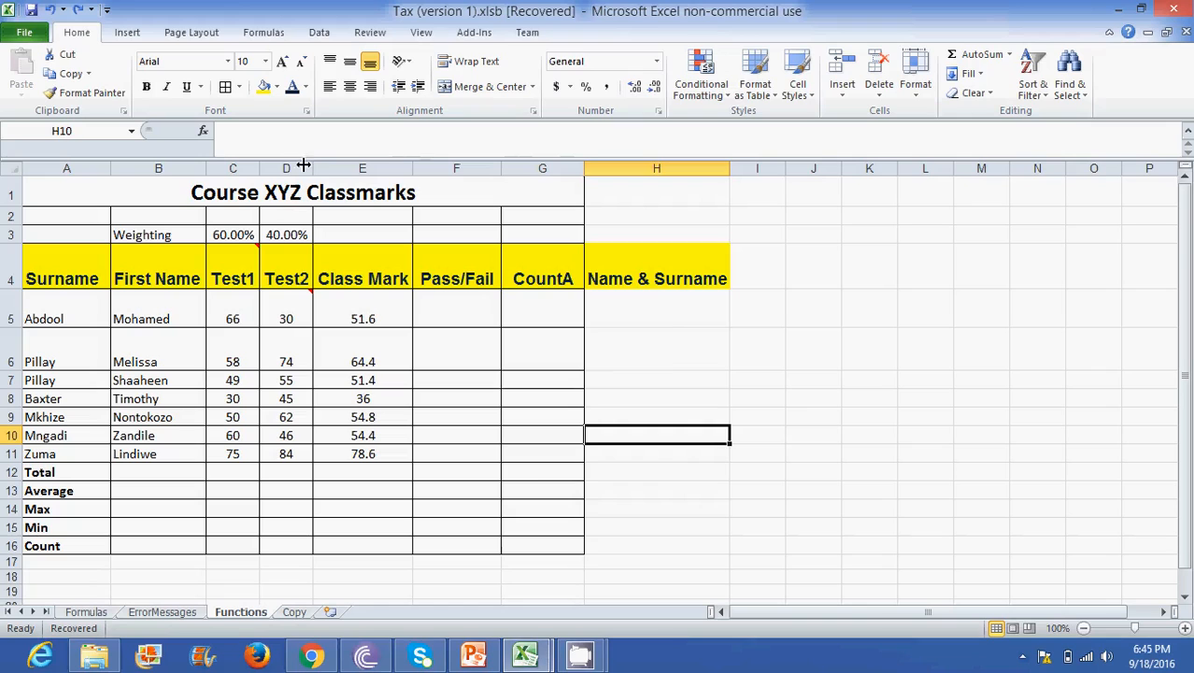
# - Widen the Test2 column and try left and right alignment on its D4 heading, finishing with the heading centred
pyautogui.moveTo(313, 168); pyautogui.dragTo(346, 168)
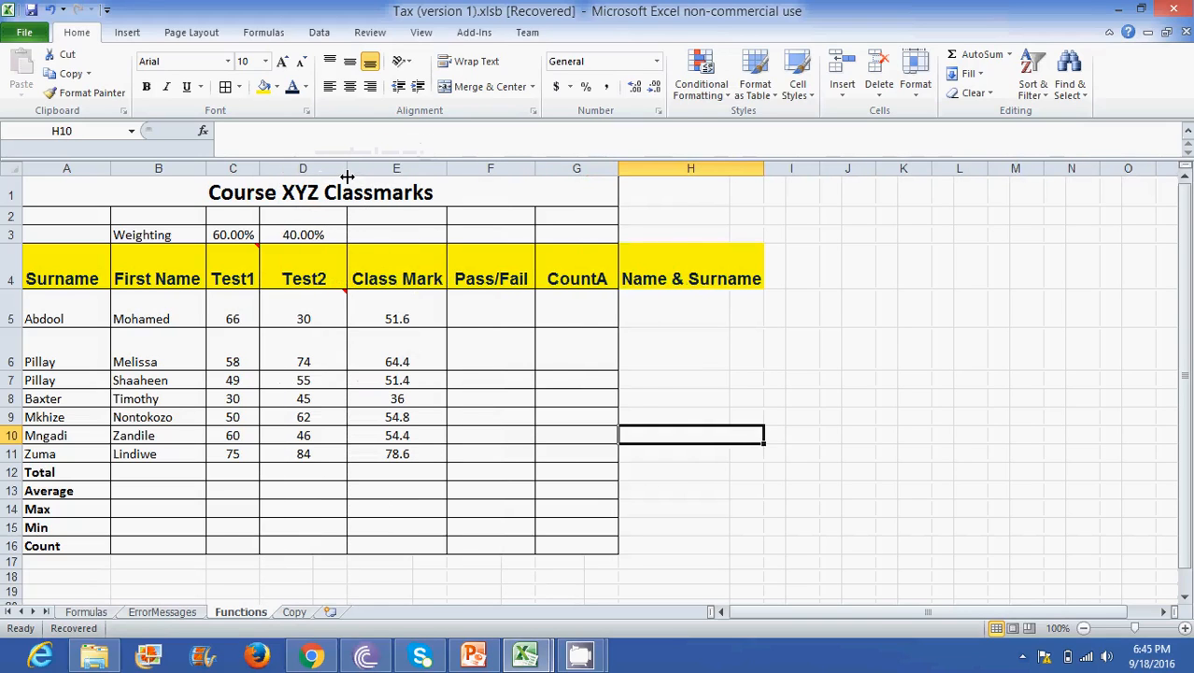
pyautogui.click(309, 270)
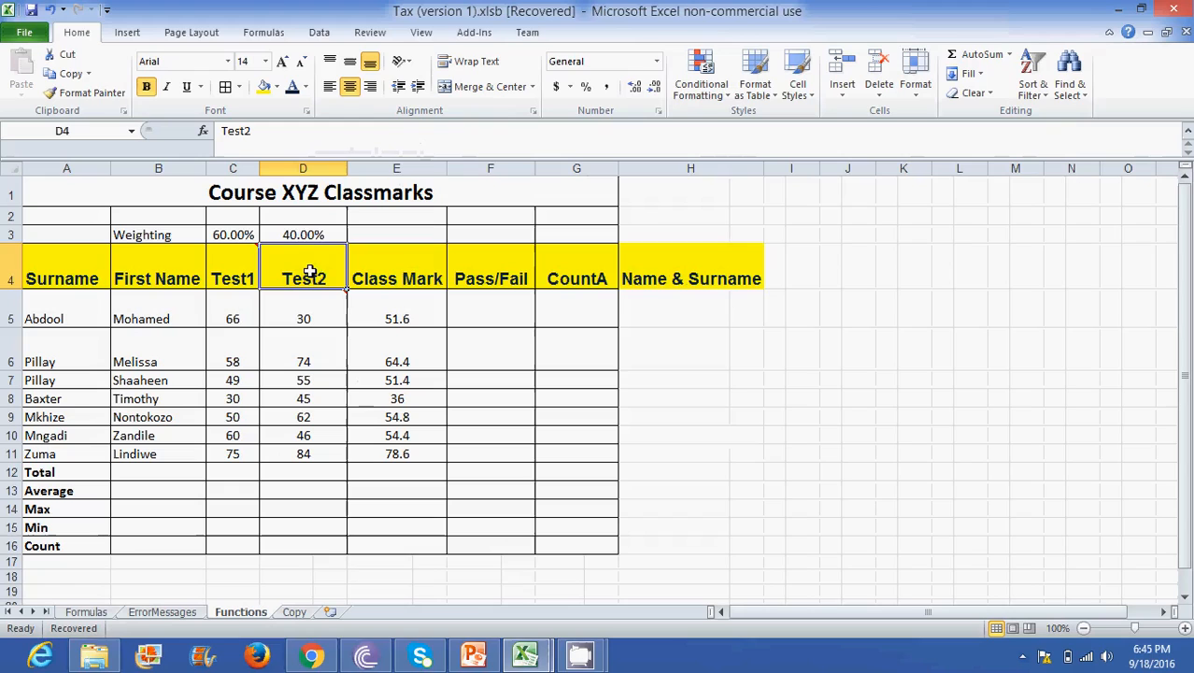
pyautogui.click(329, 87)
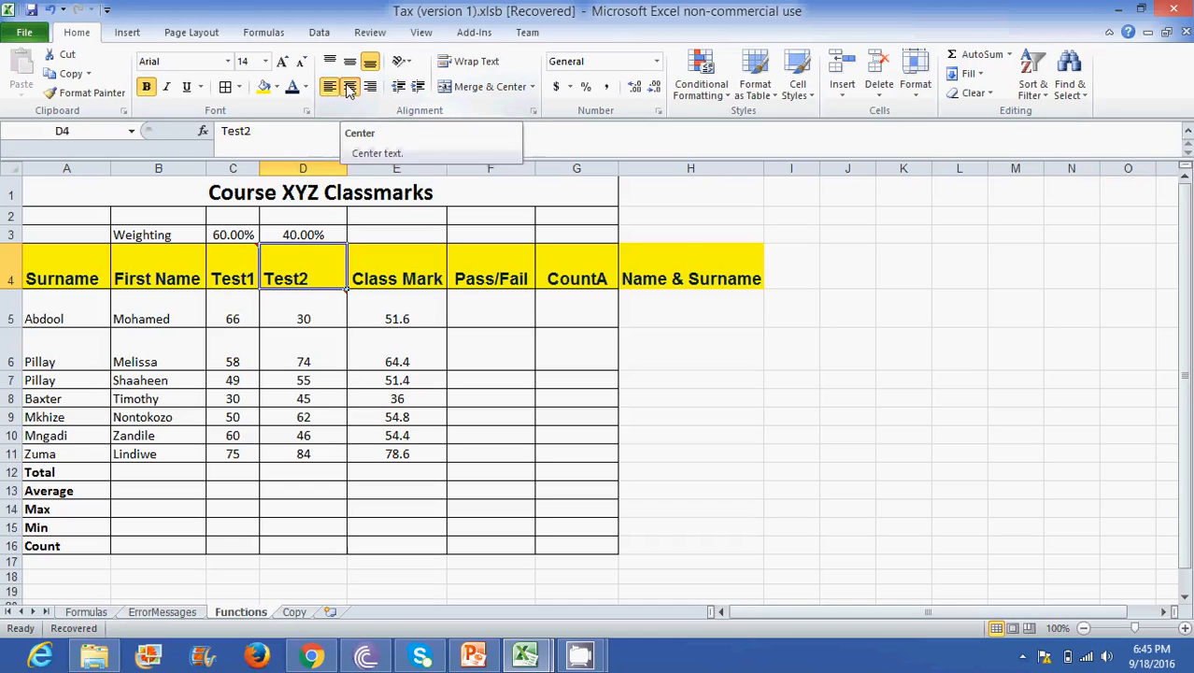
pyautogui.click(349, 87)
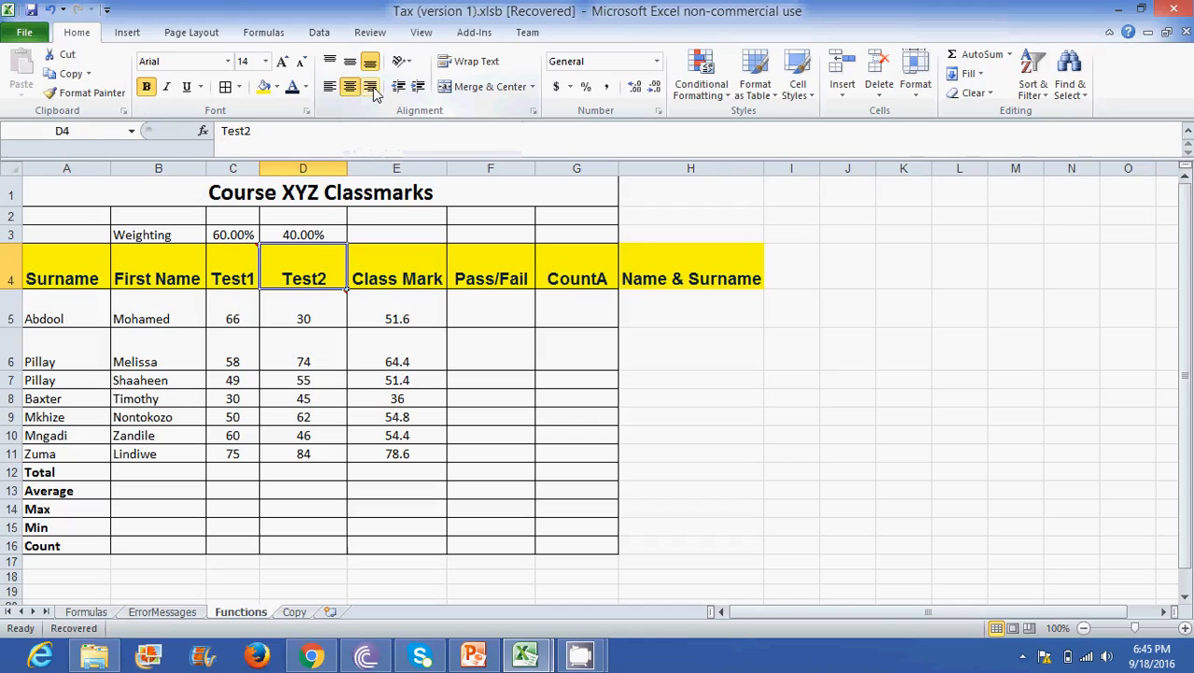
pyautogui.click(370, 88)
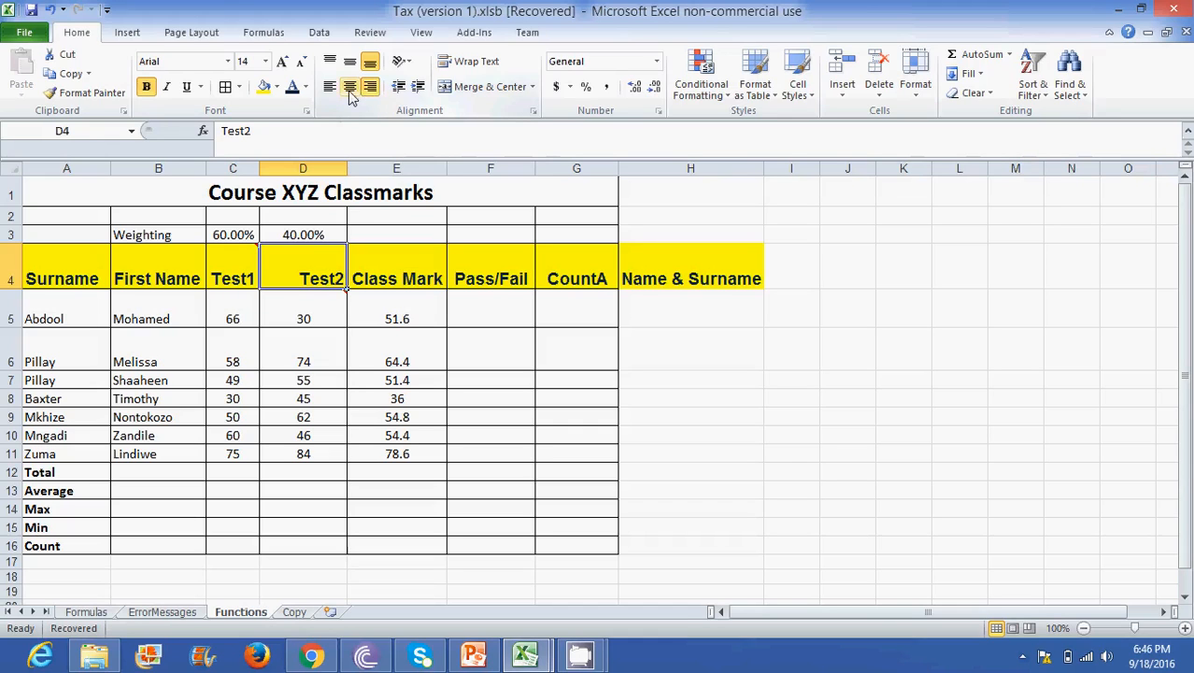
pyautogui.click(348, 86)
# - Format the Class Mark values in E5:E11 as Number with 0 decimal places
pyautogui.moveTo(391, 316); pyautogui.dragTo(397, 450)
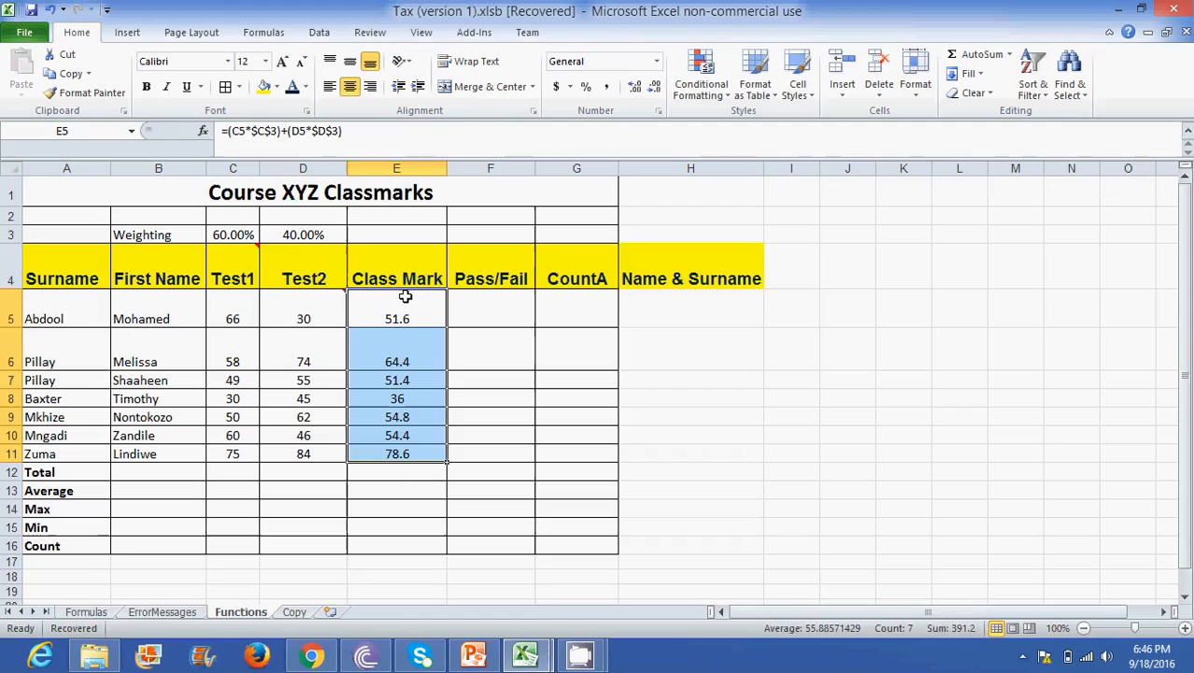
pyautogui.moveTo(406, 299); pyautogui.dragTo(400, 452)
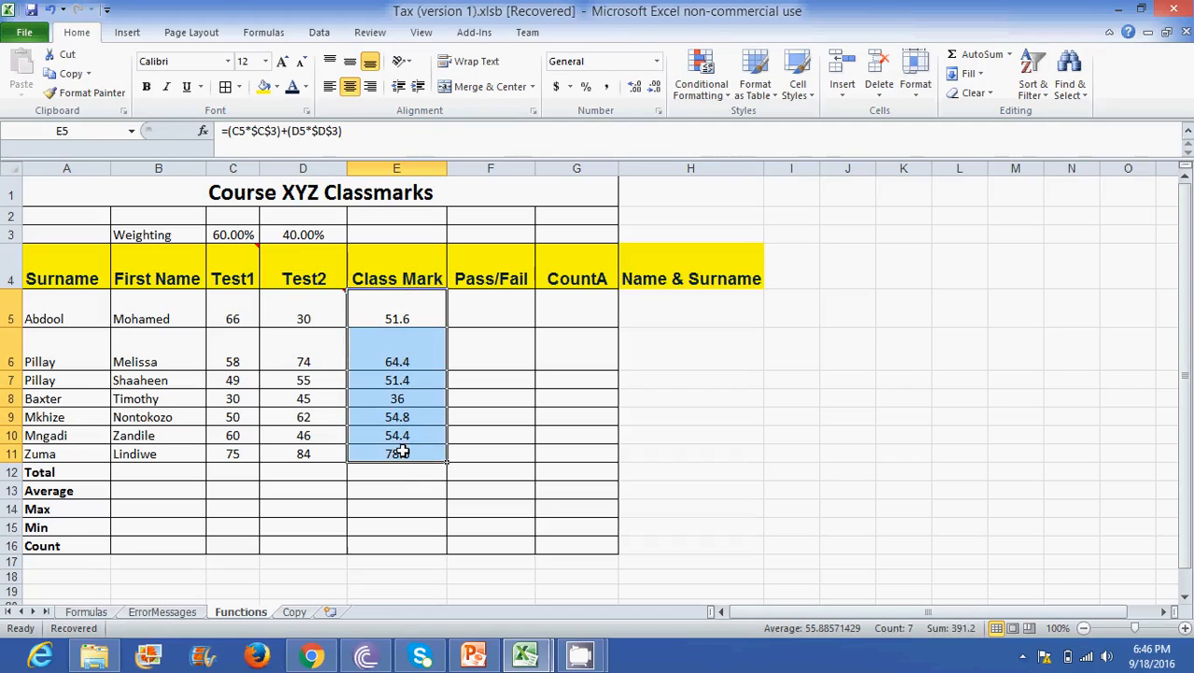
pyautogui.rightClick(389, 332)
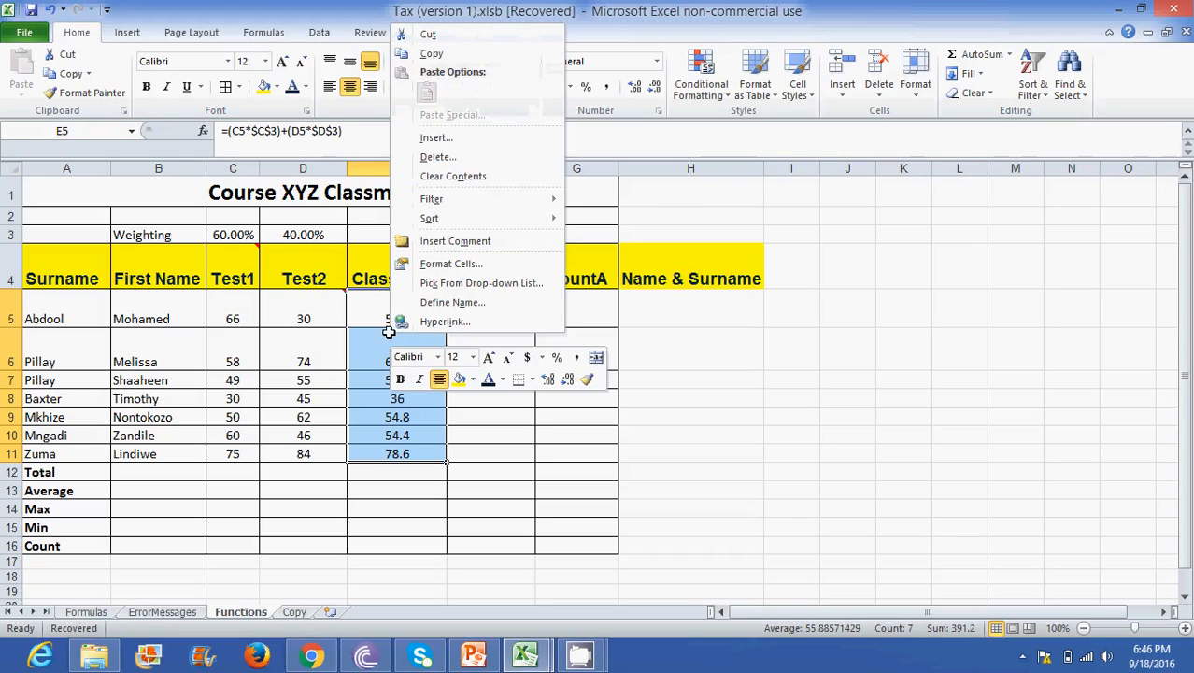
pyautogui.click(443, 266)
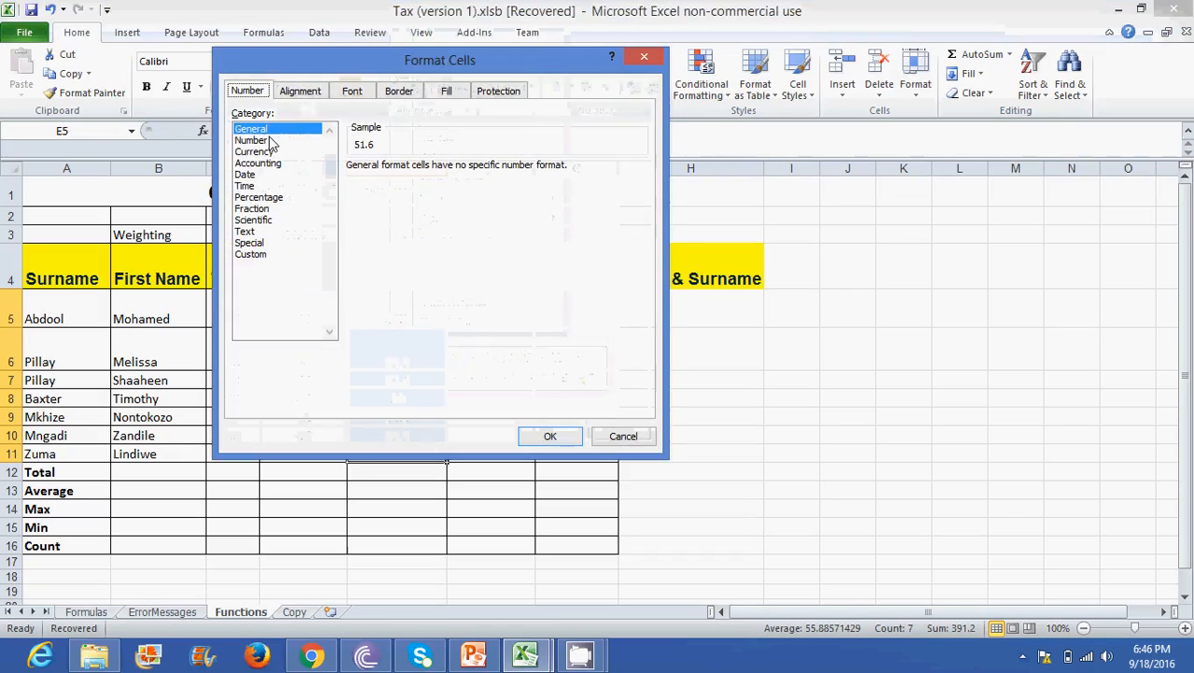
pyautogui.click(271, 142)
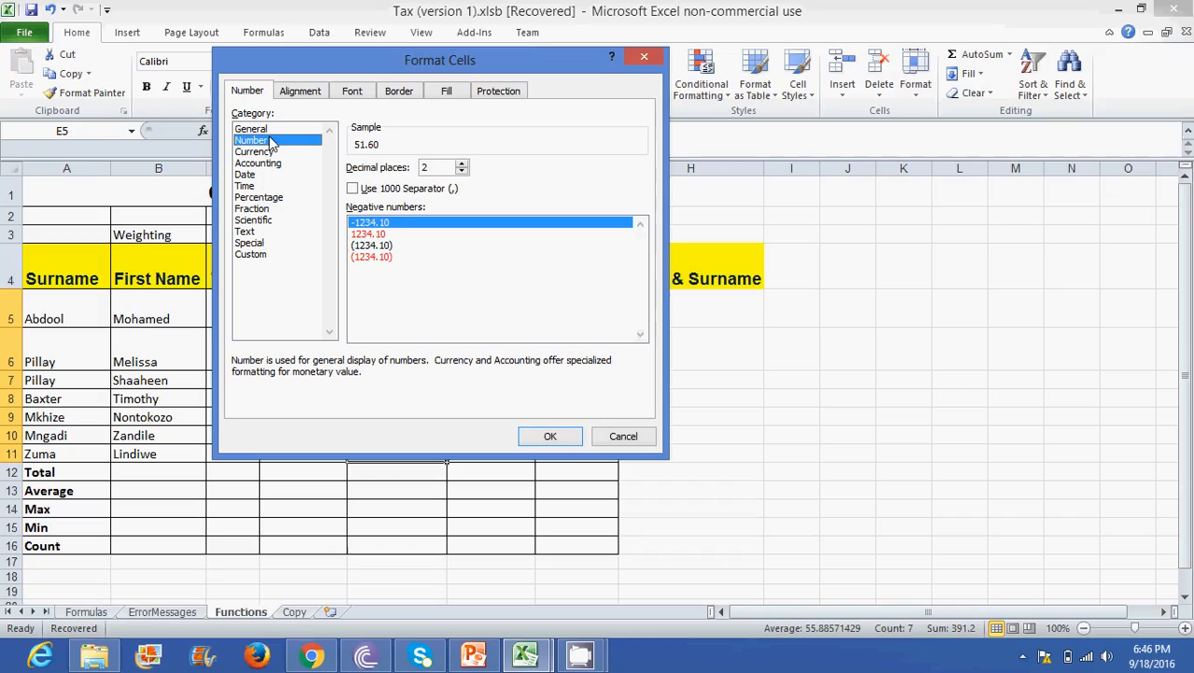
pyautogui.click(461, 173)
pyautogui.click(461, 173)
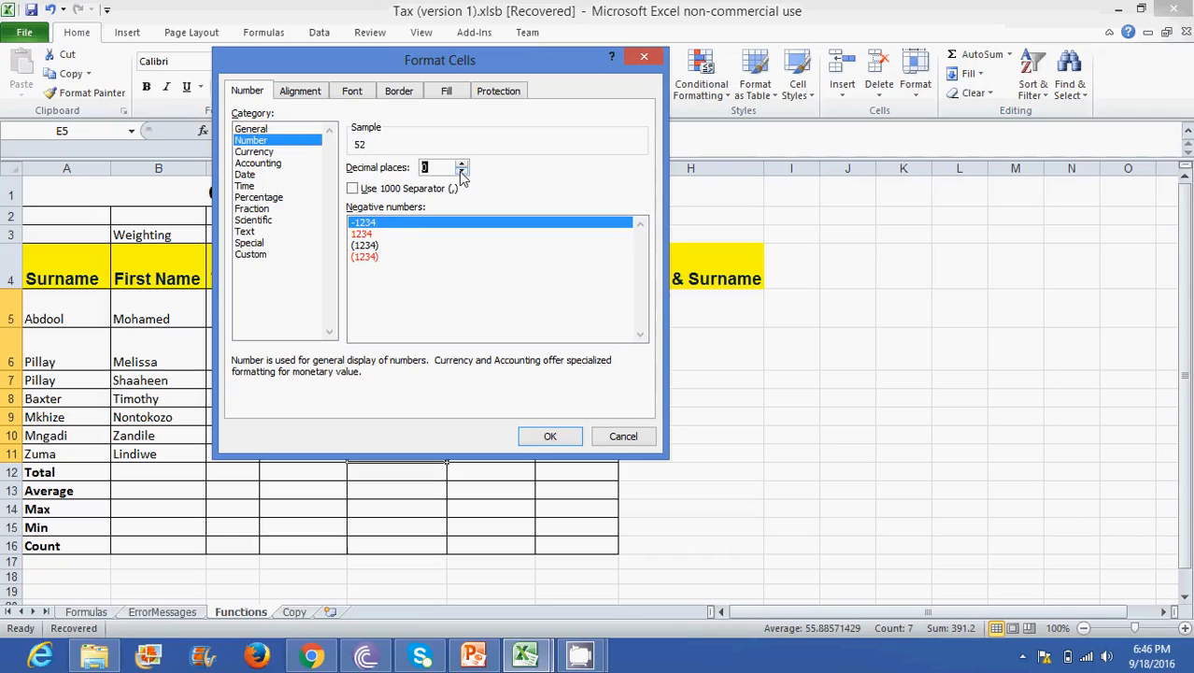
pyautogui.click(547, 439)
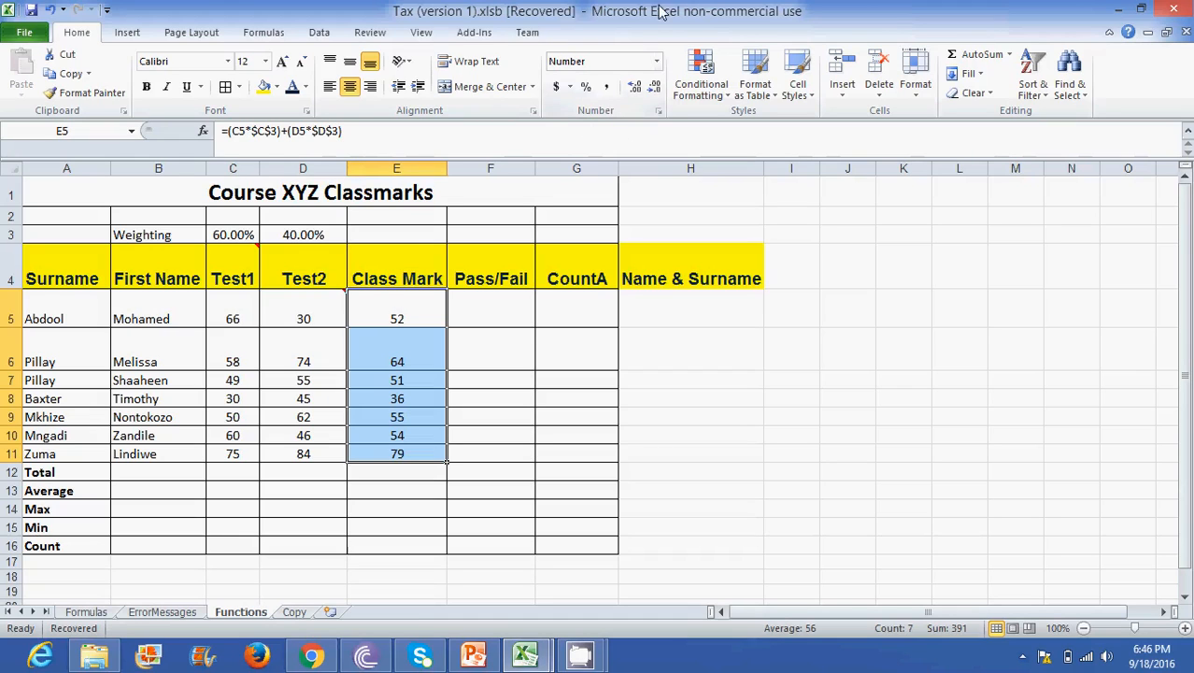
# - Try increasing the Class Mark values in E5:E11 to two decimal places and reduce them back to none
pyautogui.click(637, 91)
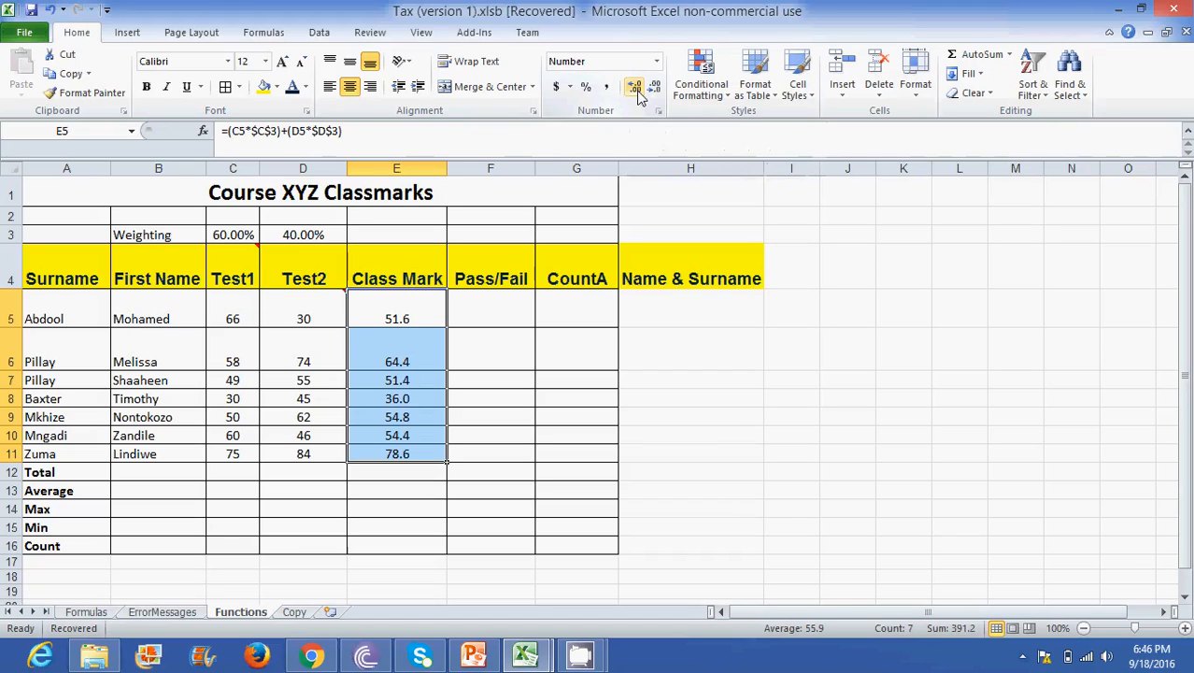
pyautogui.click(637, 92)
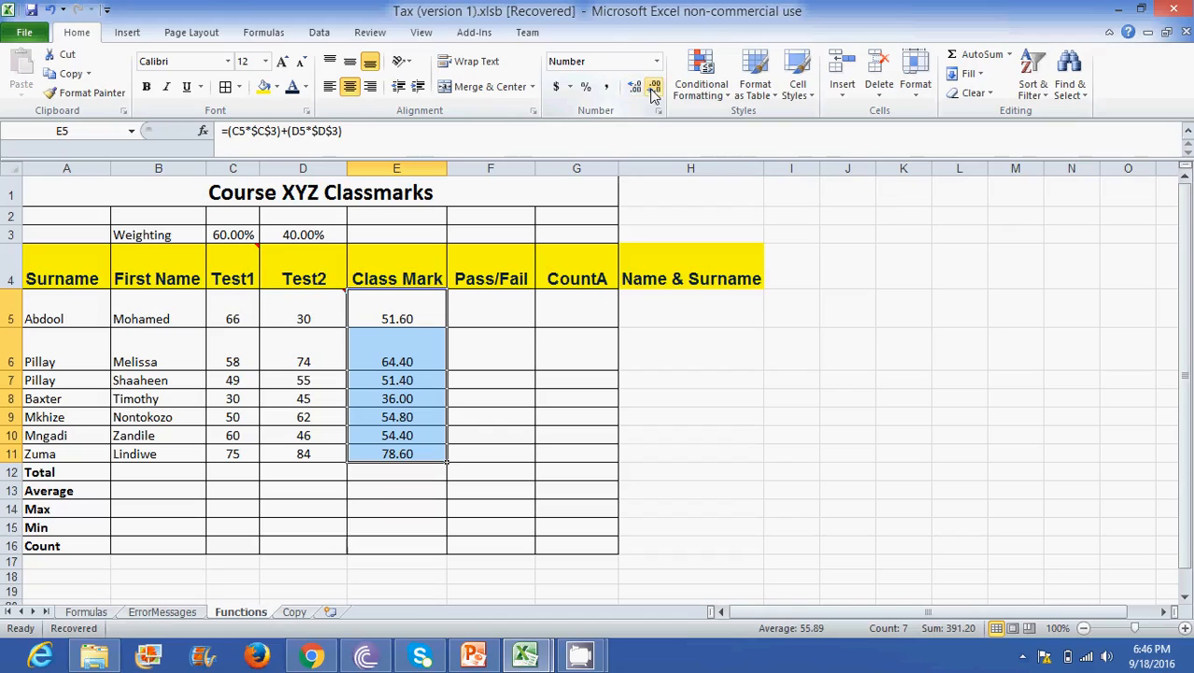
pyautogui.click(653, 91)
pyautogui.click(653, 91)
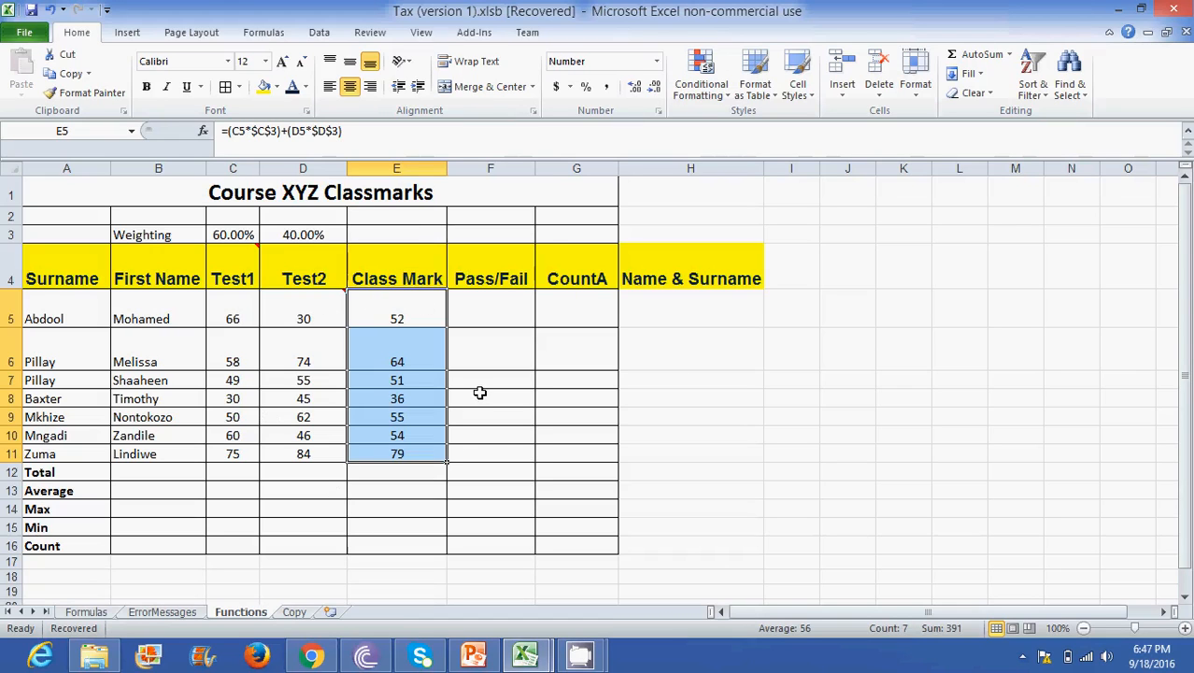
# - Format the Class Mark values in E5:E11 as Accounting with the R English (South Africa) symbol and 0 decimal places
pyautogui.click(571, 86)
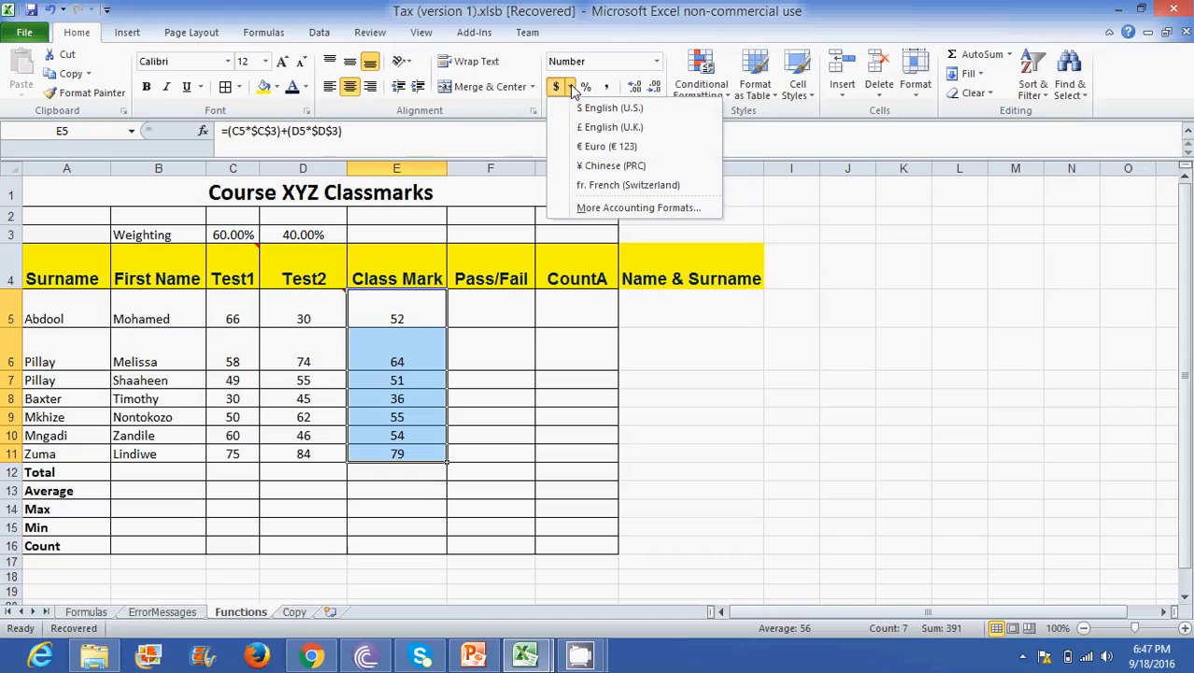
pyautogui.click(620, 209)
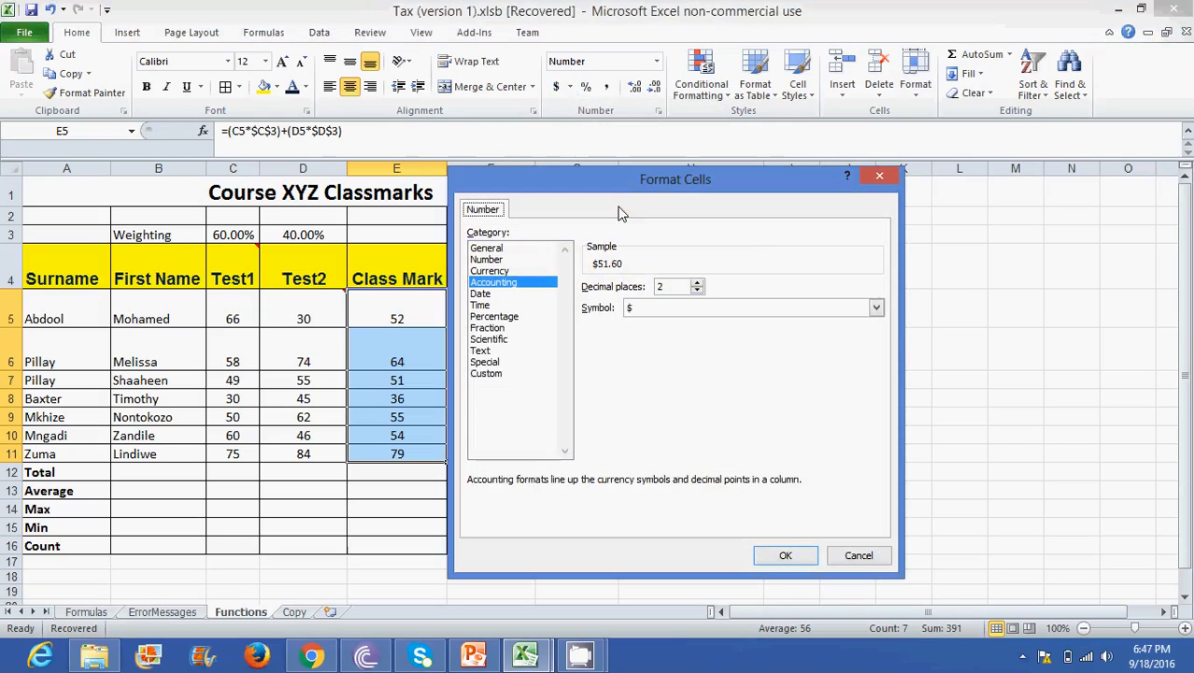
pyautogui.click(876, 307)
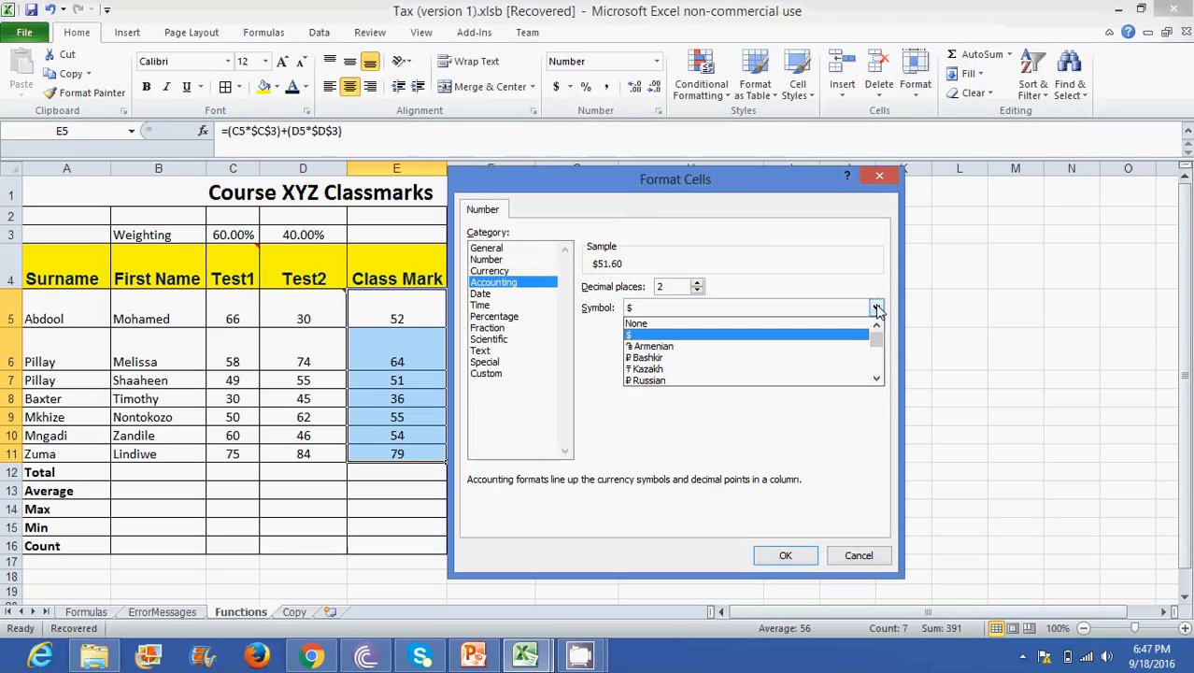
pyautogui.click(877, 378)
pyautogui.moveTo(876, 378); pyautogui.dragTo(877, 378)
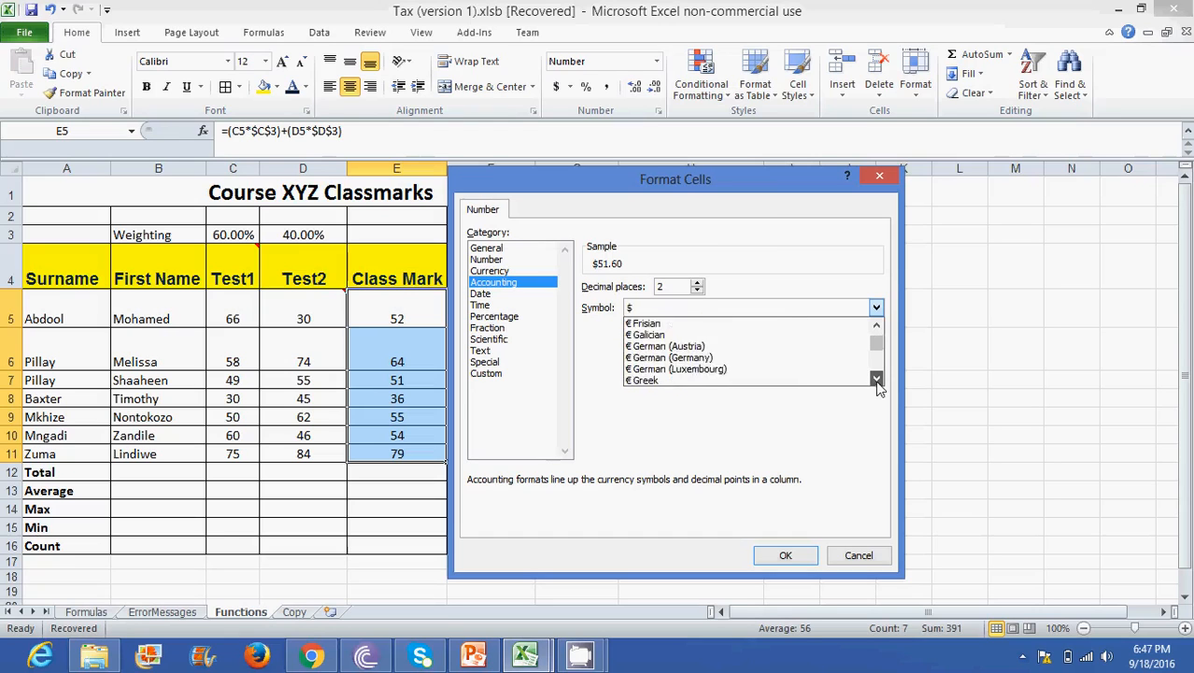
pyautogui.moveTo(878, 383); pyautogui.dragTo(877, 384)
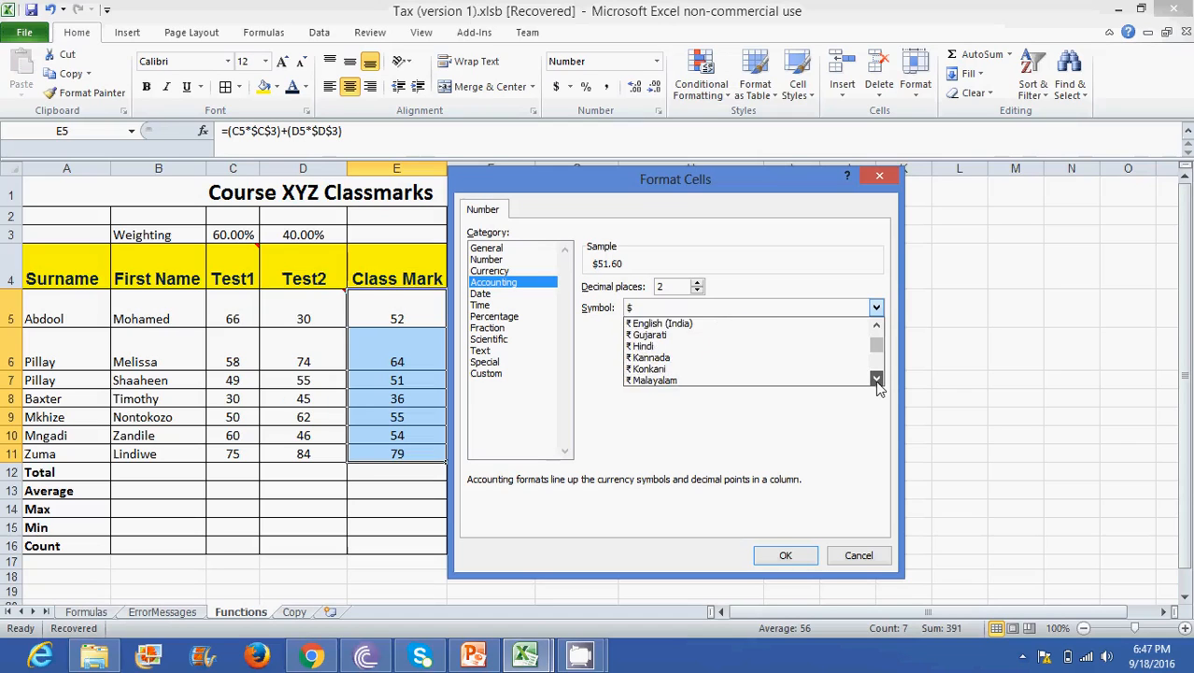
pyautogui.moveTo(877, 383); pyautogui.dragTo(877, 383)
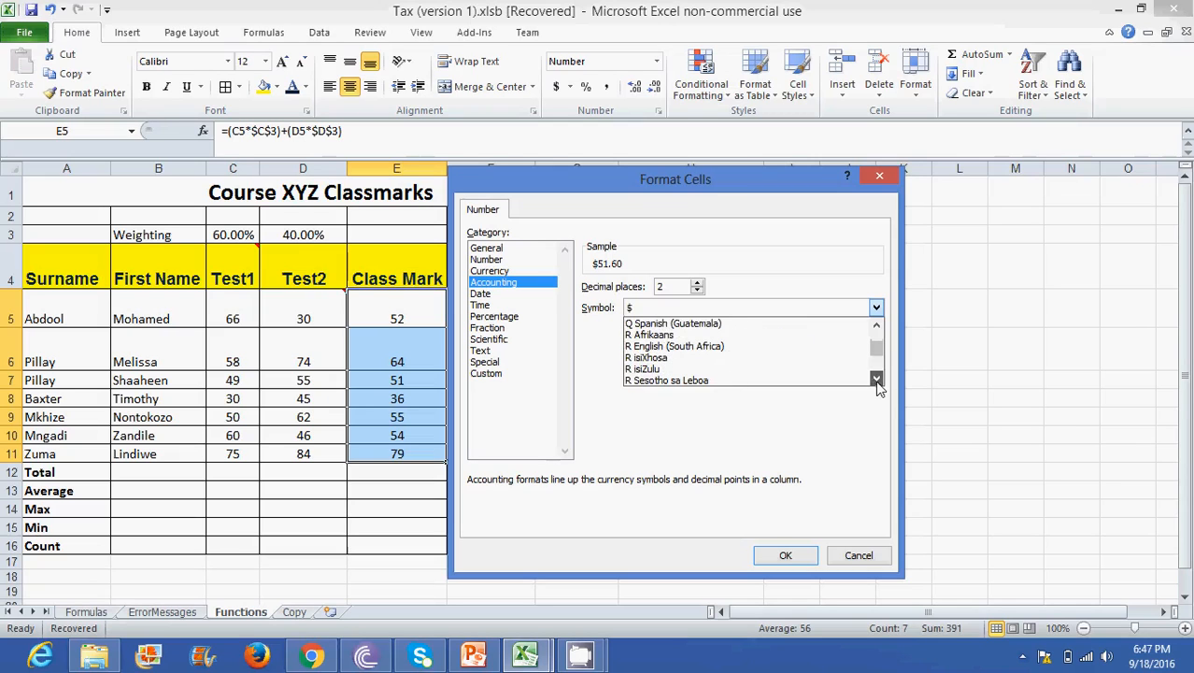
pyautogui.click(682, 346)
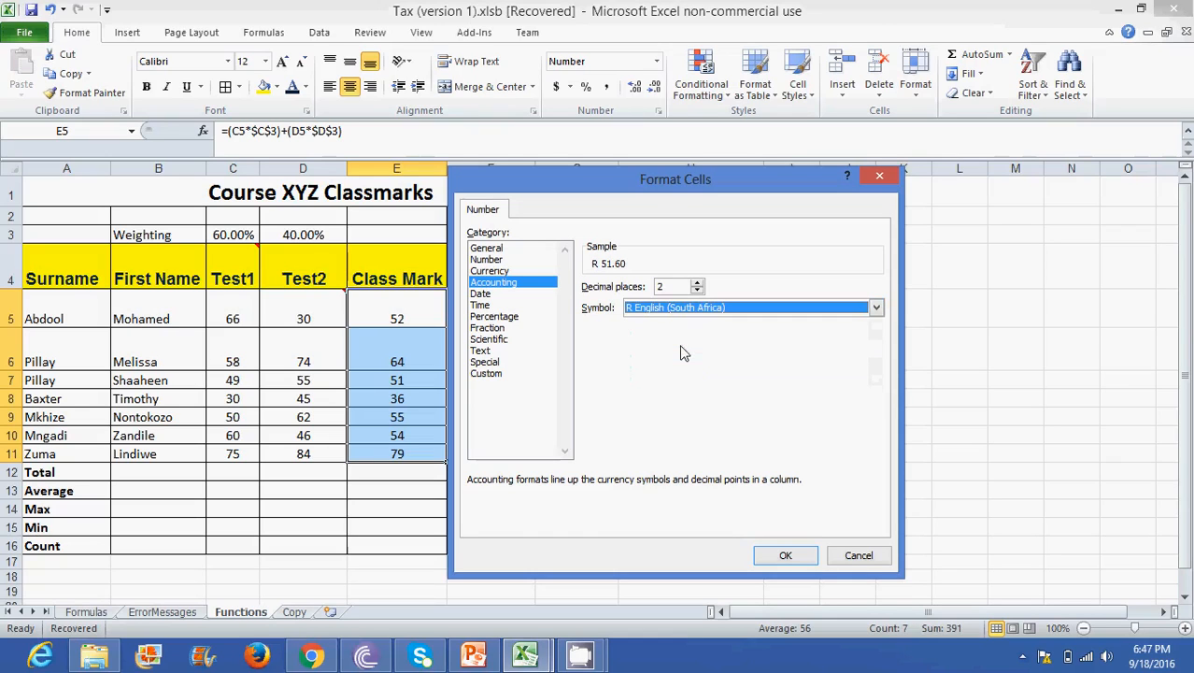
pyautogui.click(697, 291)
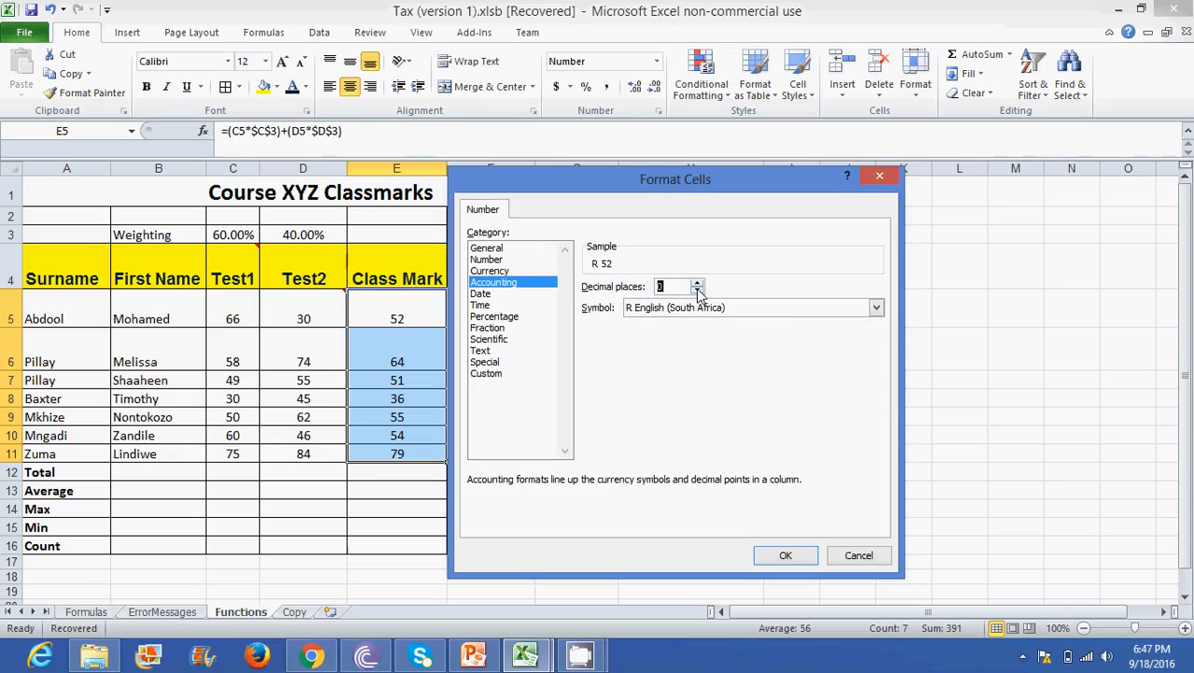
pyautogui.click(786, 557)
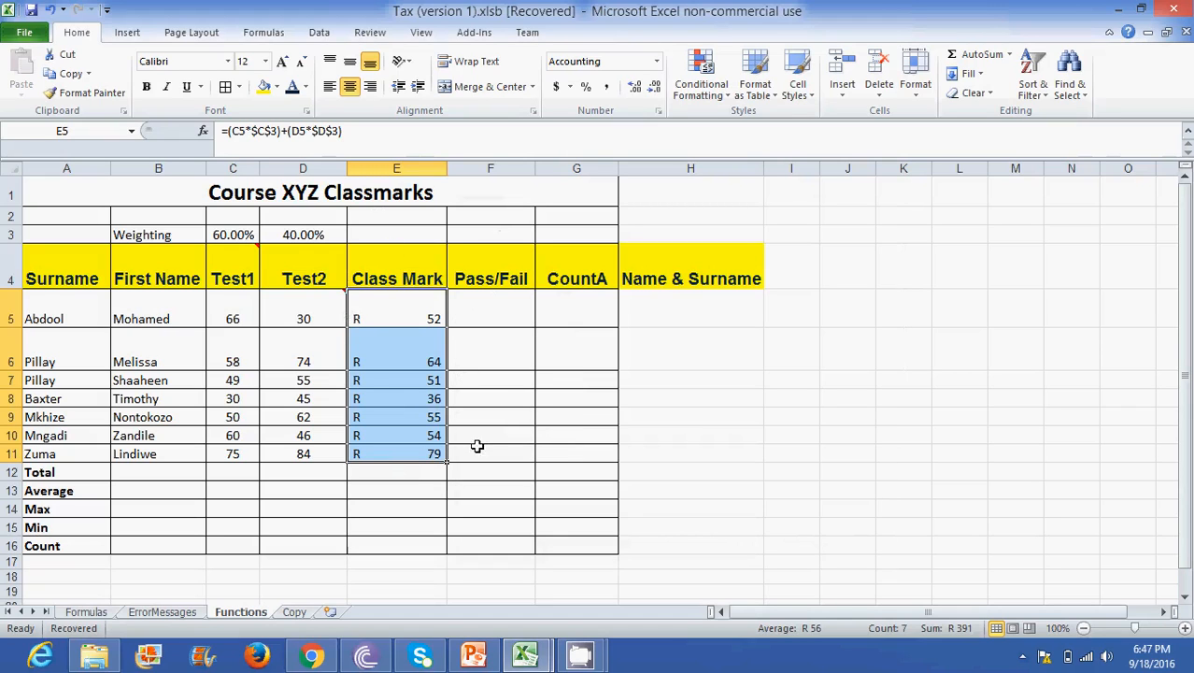
# - Try entering R56 directly in the Pass/Fail cell F5, and clear the entry
pyautogui.click(415, 318)
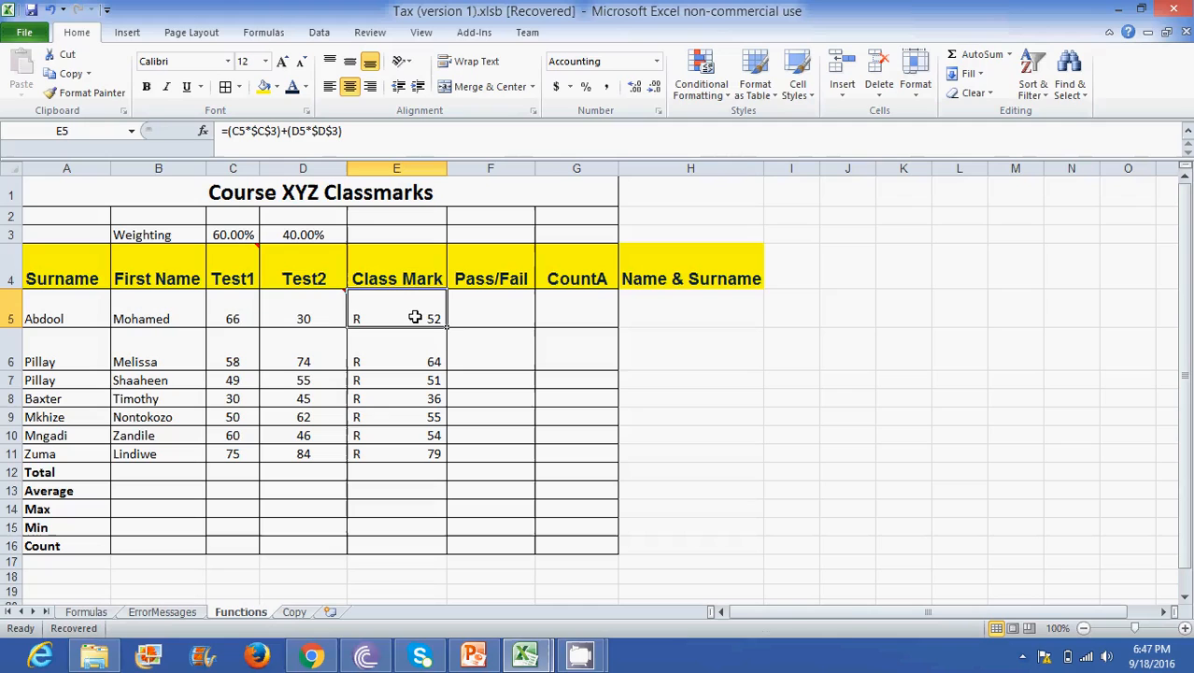
pyautogui.moveTo(414, 318); pyautogui.dragTo(406, 457)
pyautogui.click(486, 320)
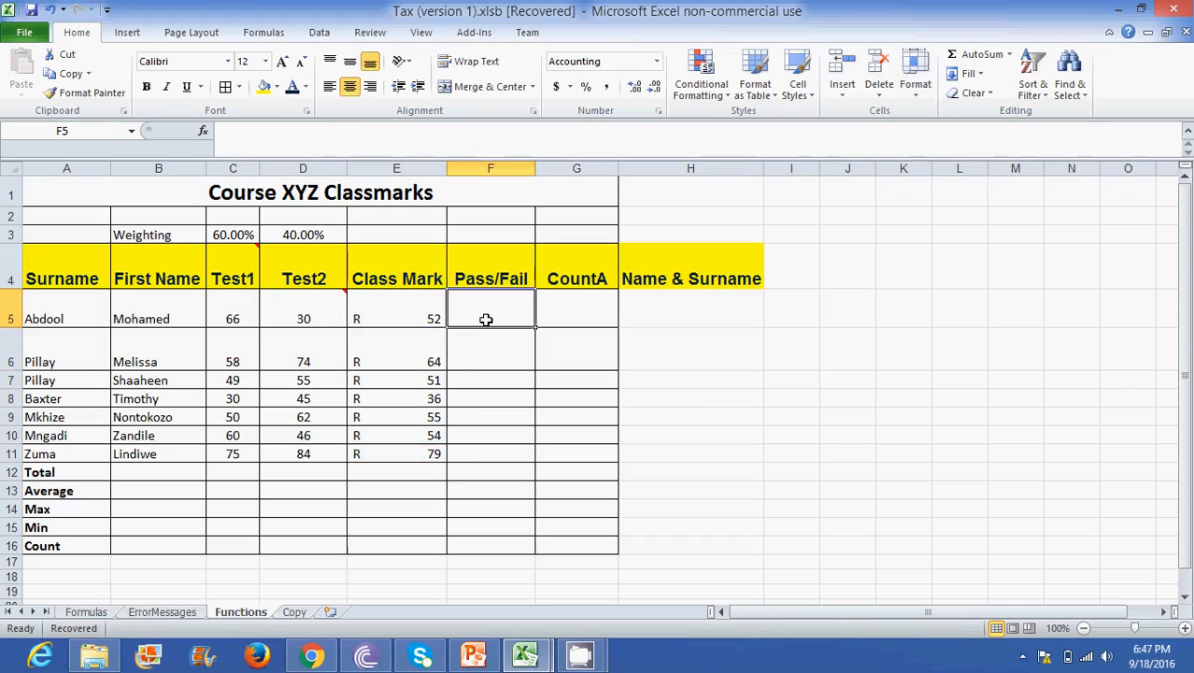
pyautogui.write('R5')
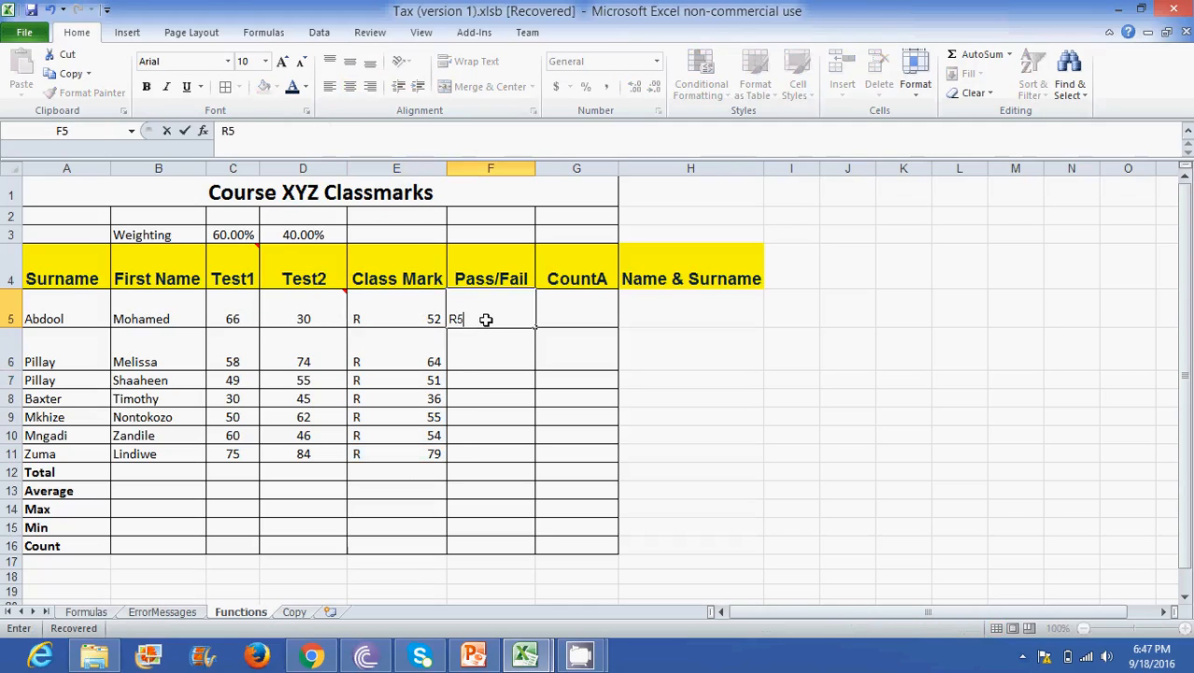
pyautogui.write('6')
pyautogui.press('Return')
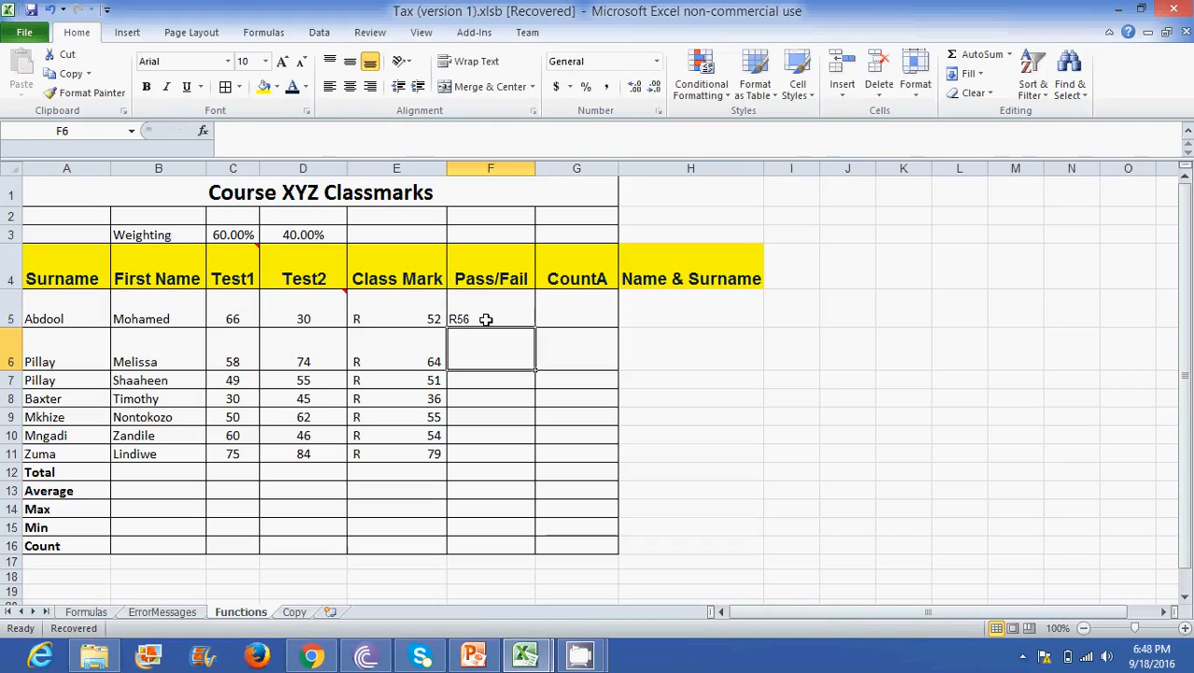
pyautogui.click(485, 320)
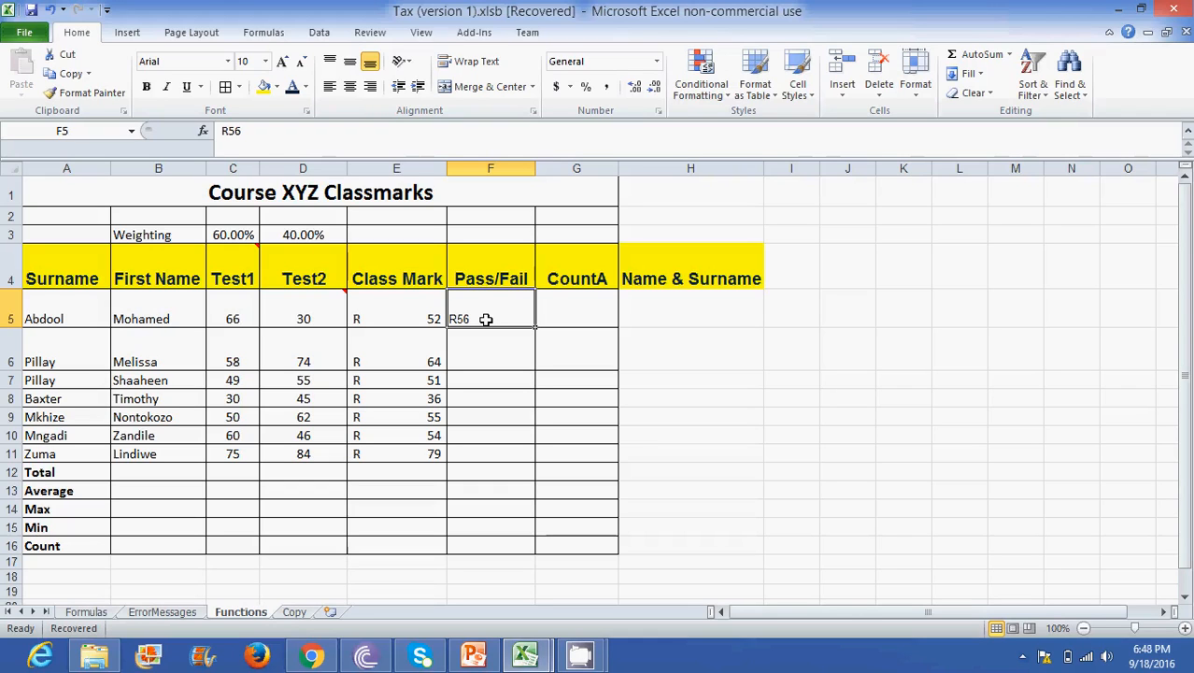
pyautogui.moveTo(488, 298); pyautogui.dragTo(488, 458)
pyautogui.click(476, 305)
pyautogui.press('Delete')
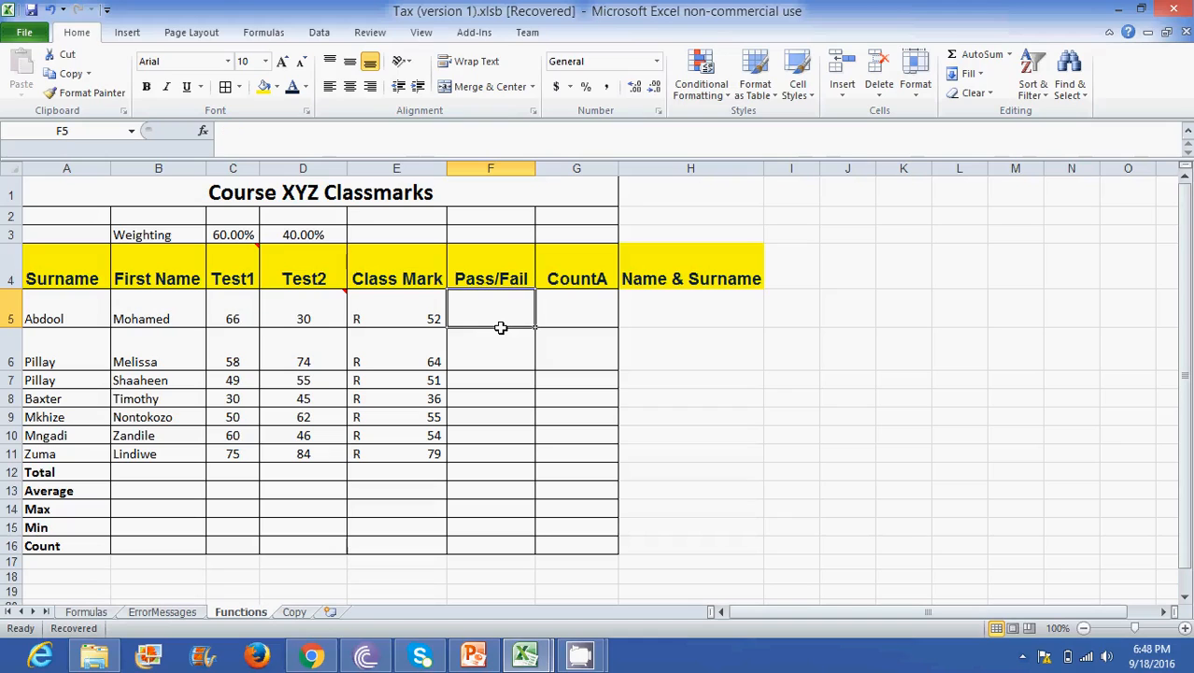
# - Total the Class Mark values in cell E12 with the formula =SUM(E5:E11)
pyautogui.click(408, 316)
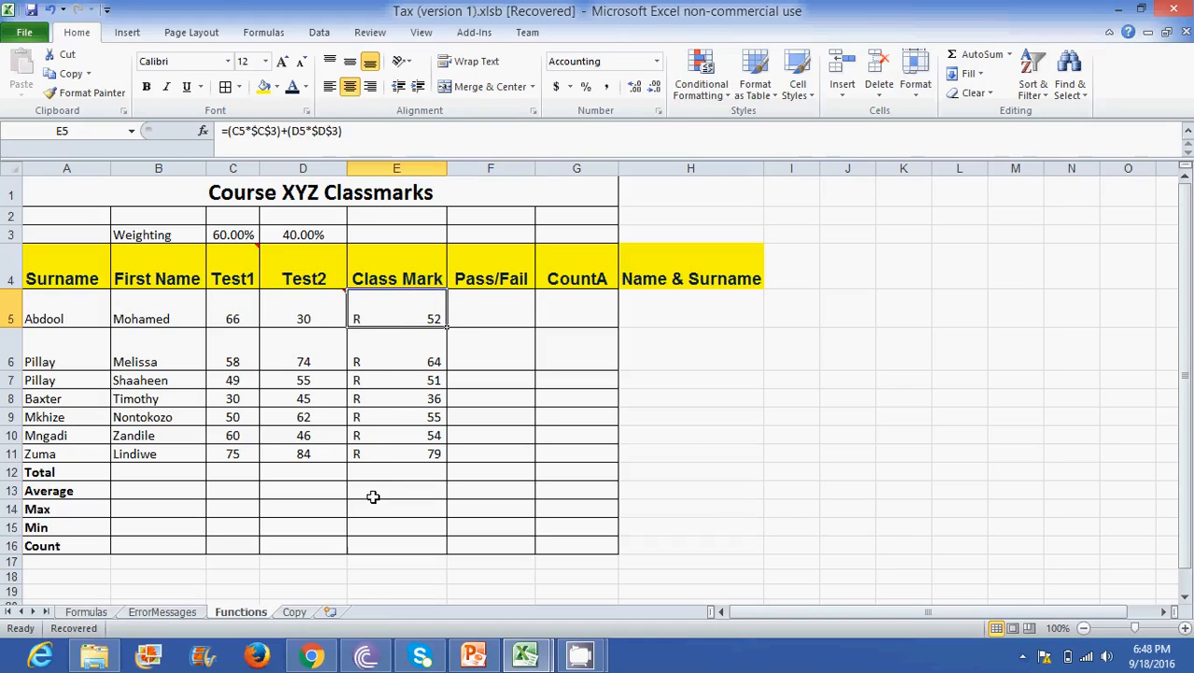
pyautogui.click(386, 468)
pyautogui.write('=SUM(')
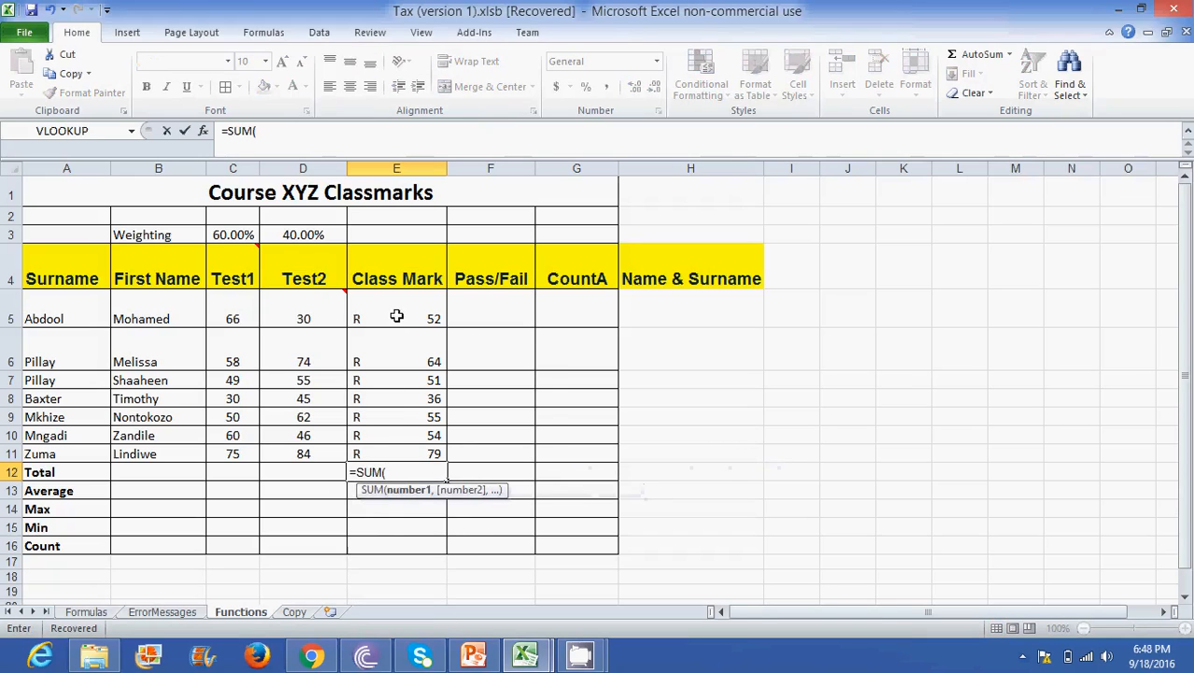
pyautogui.moveTo(397, 315); pyautogui.dragTo(387, 453)
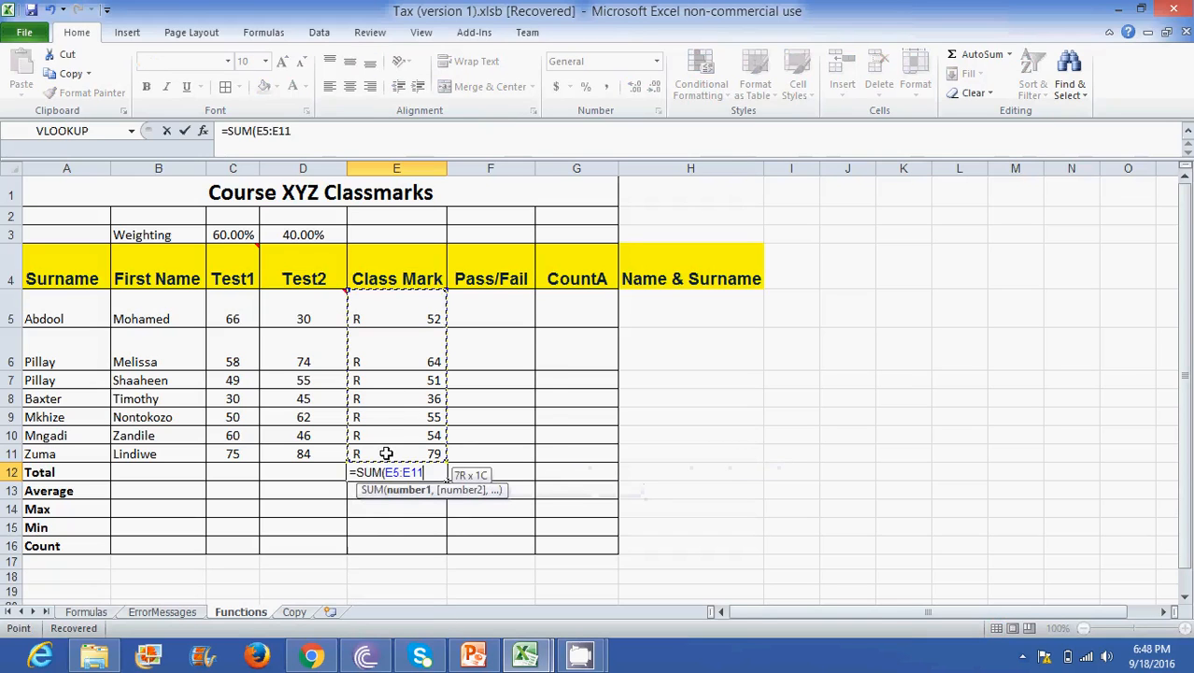
pyautogui.write(')')
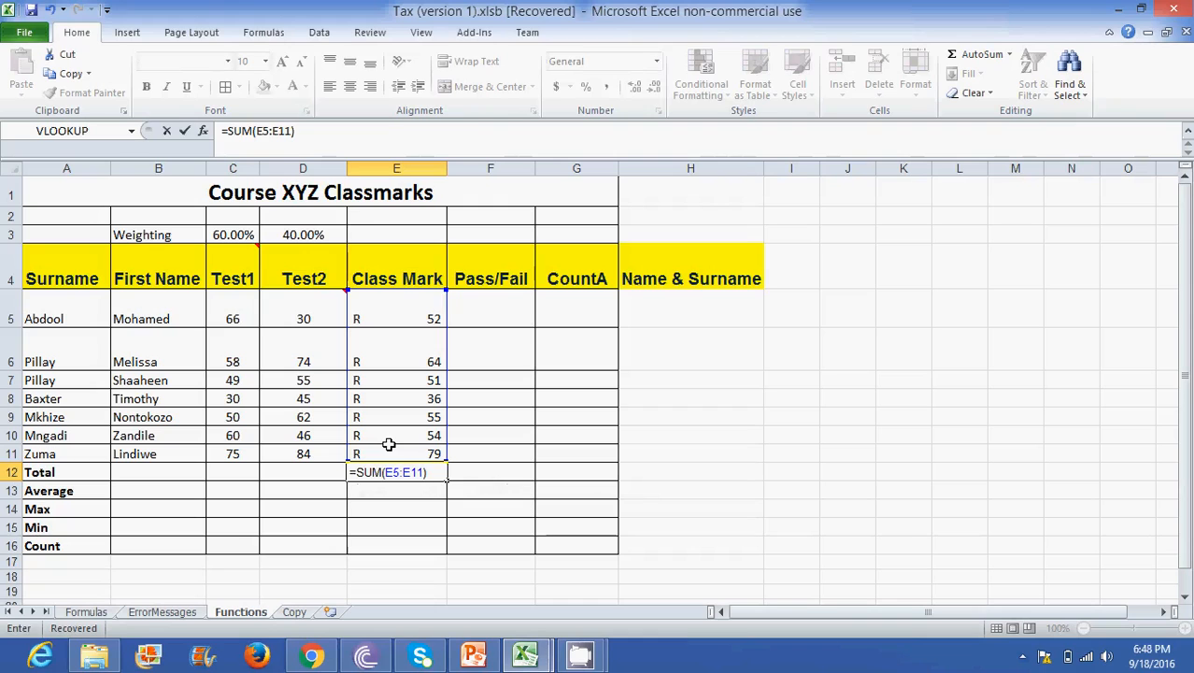
pyautogui.press('Return')
pyautogui.press('Up')
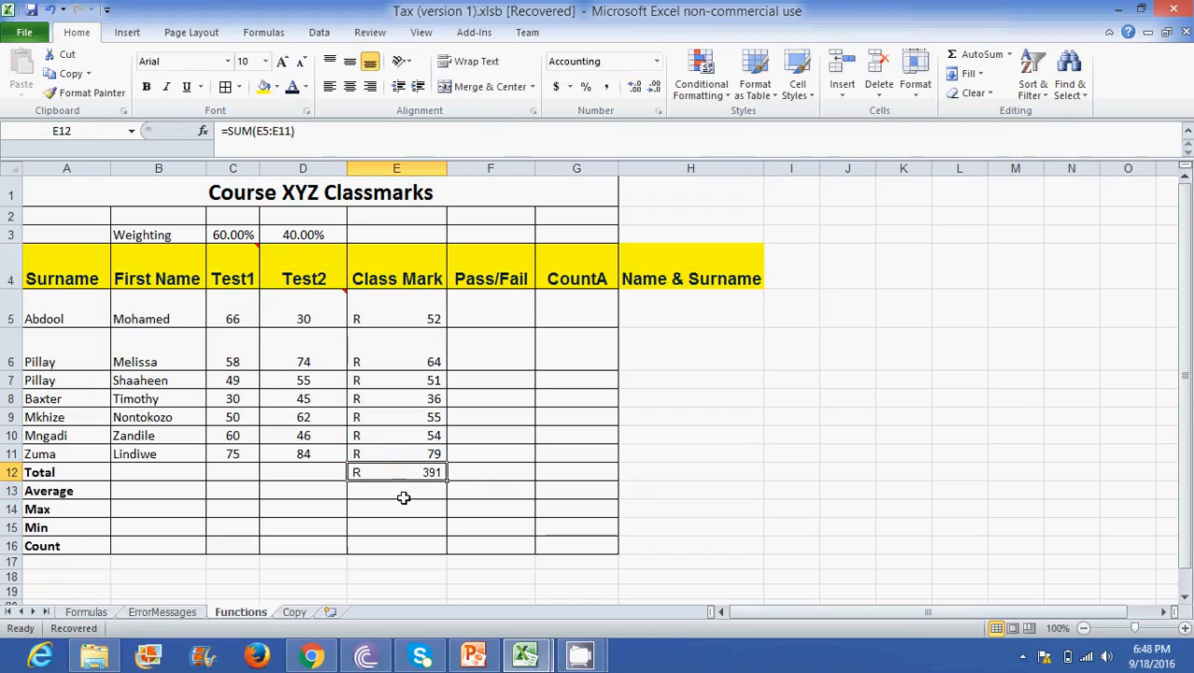
pyautogui.click(406, 307)
pyautogui.moveTo(402, 313); pyautogui.dragTo(397, 447)
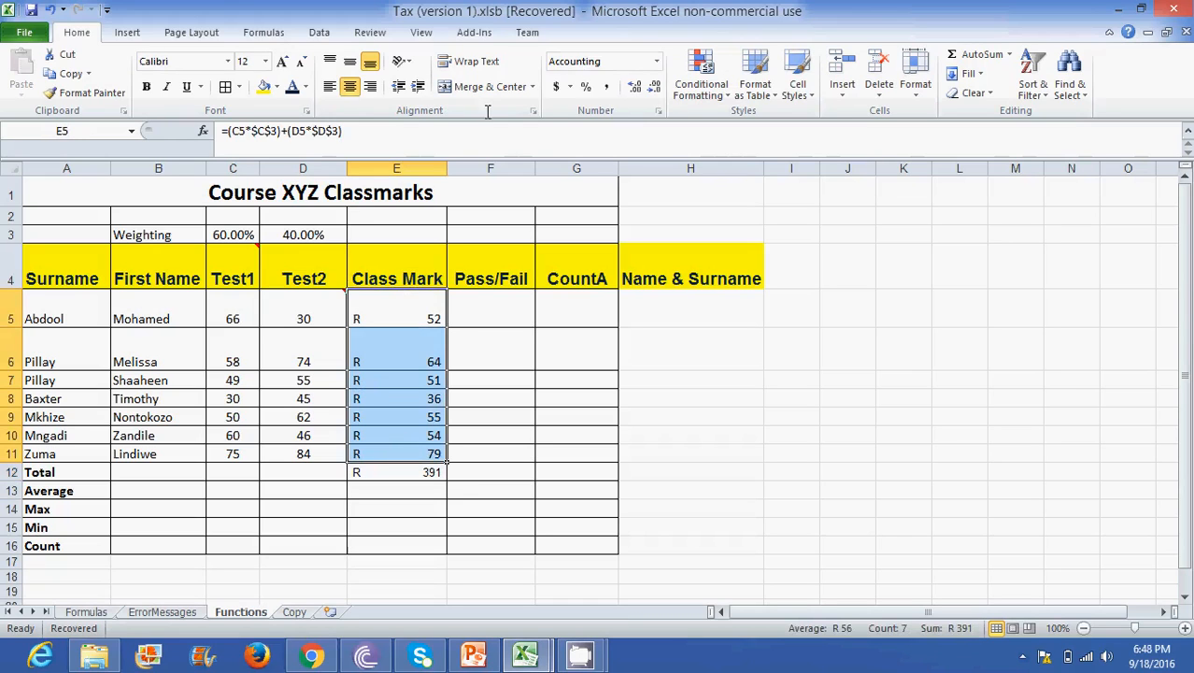
pyautogui.click(570, 86)
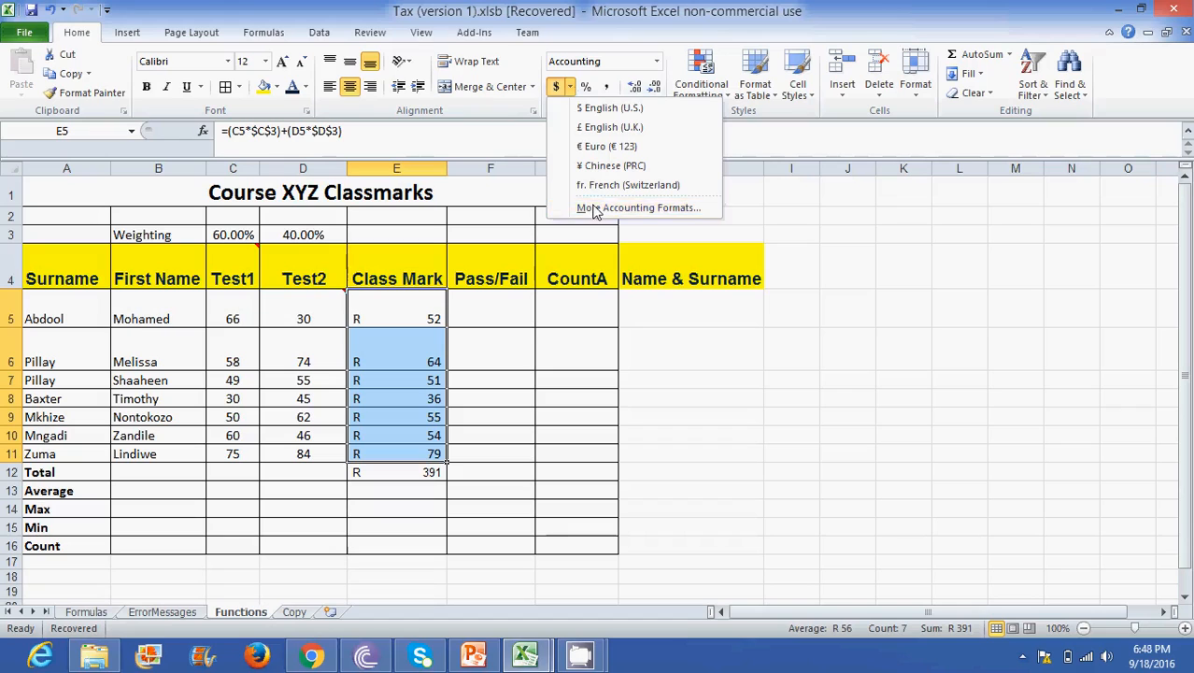
pyautogui.click(541, 387)
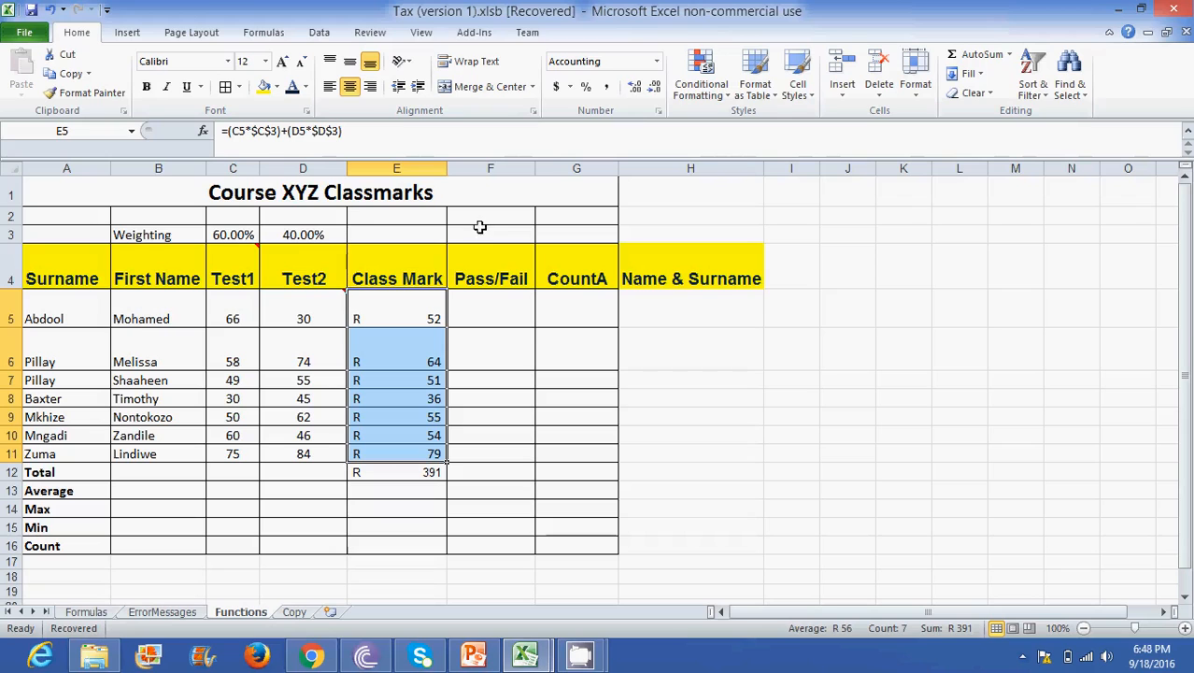
# - Try deleting the whole Test2 column D, and undo the deletion
pyautogui.click(303, 160)
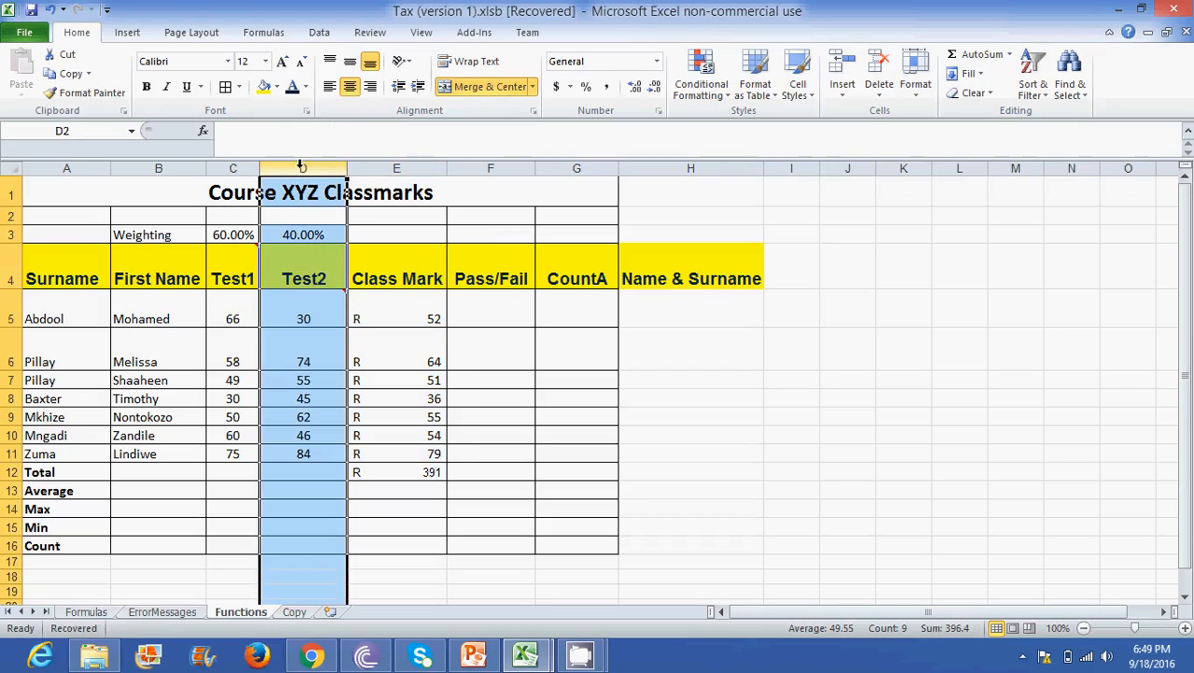
pyautogui.click(384, 164)
pyautogui.click(304, 162)
pyautogui.click(231, 167)
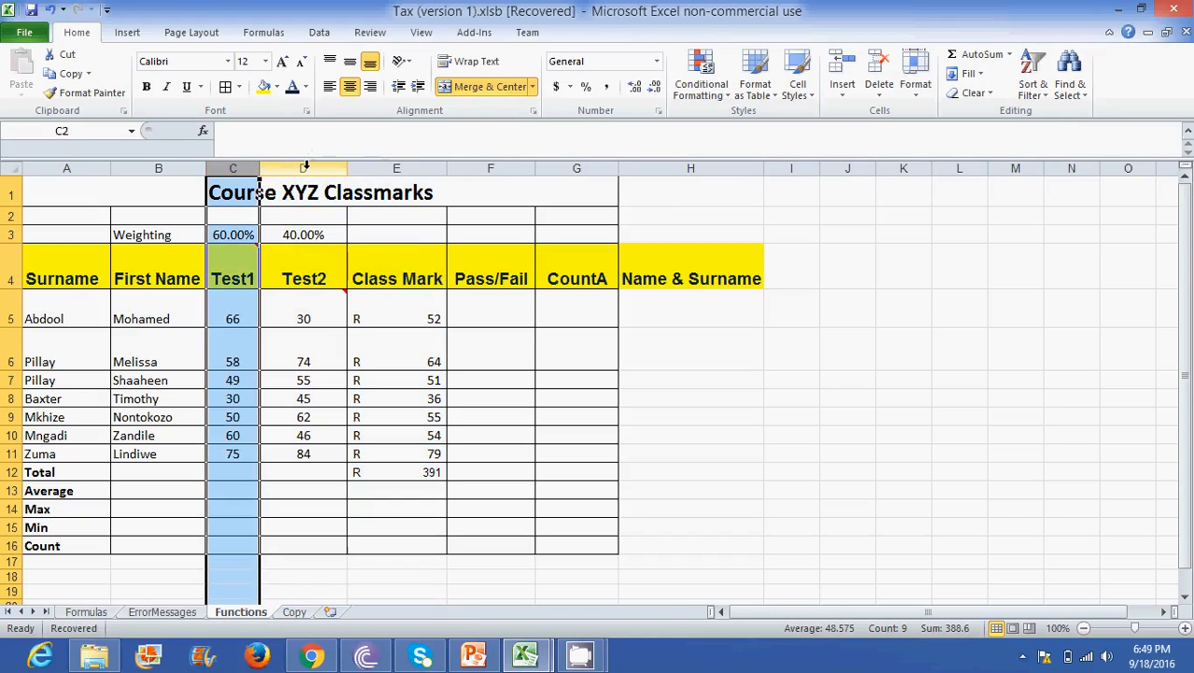
pyautogui.click(305, 165)
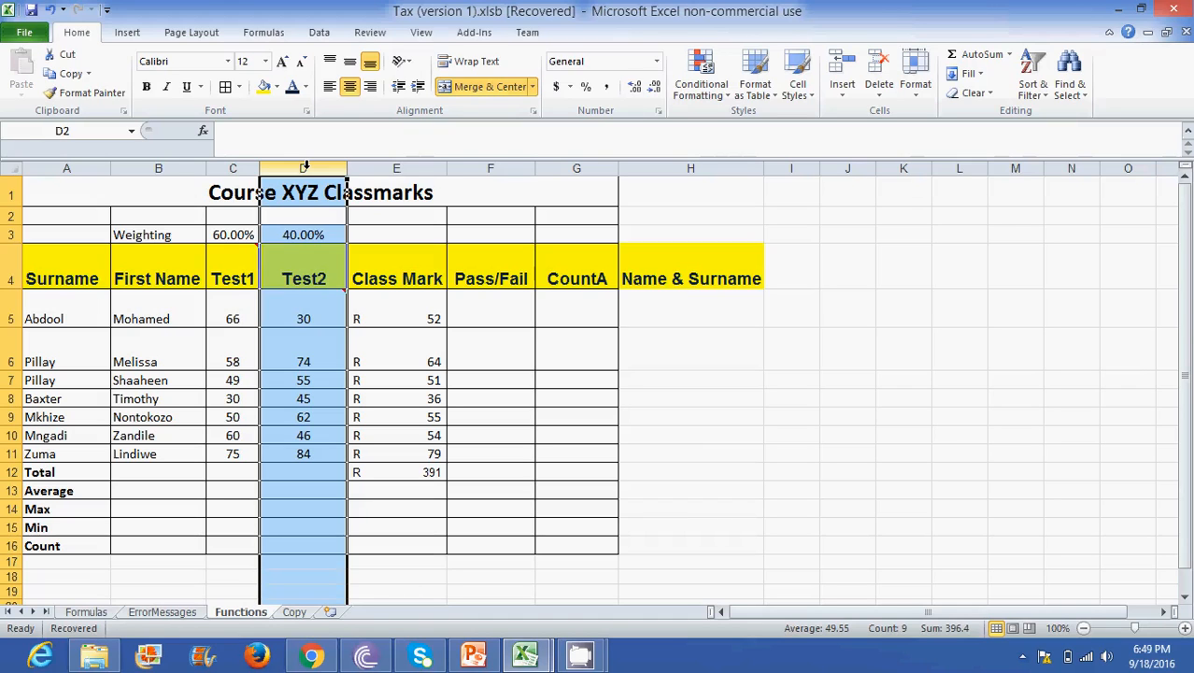
pyautogui.rightClick(305, 166)
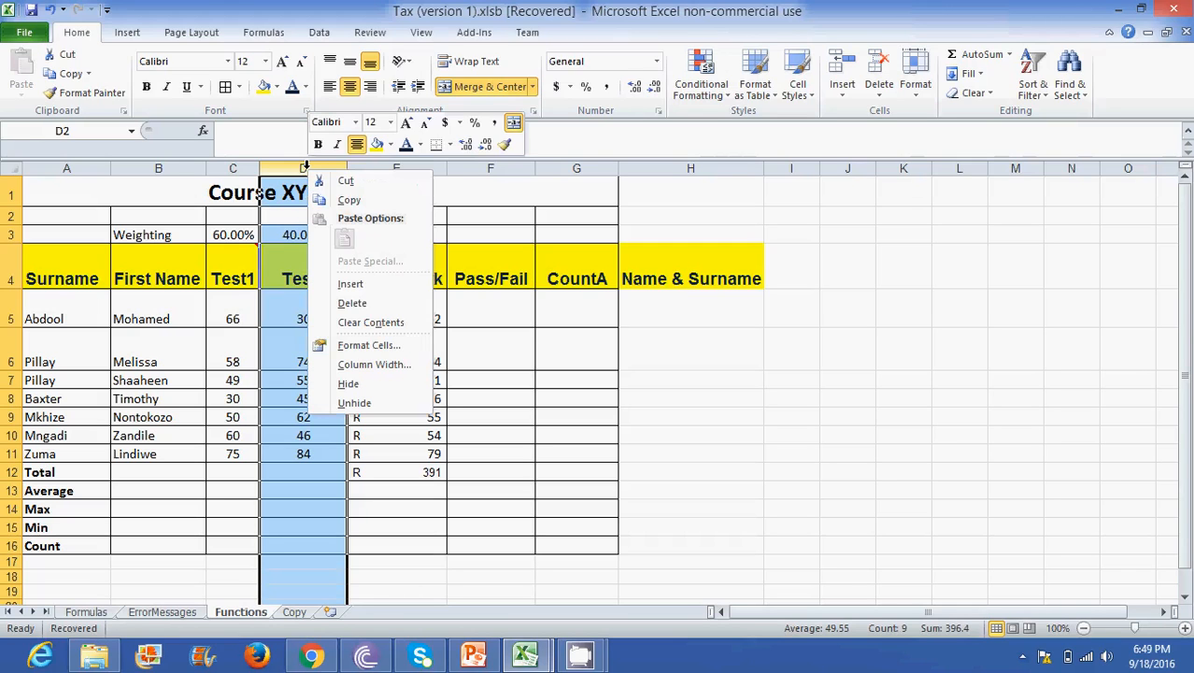
pyautogui.click(353, 302)
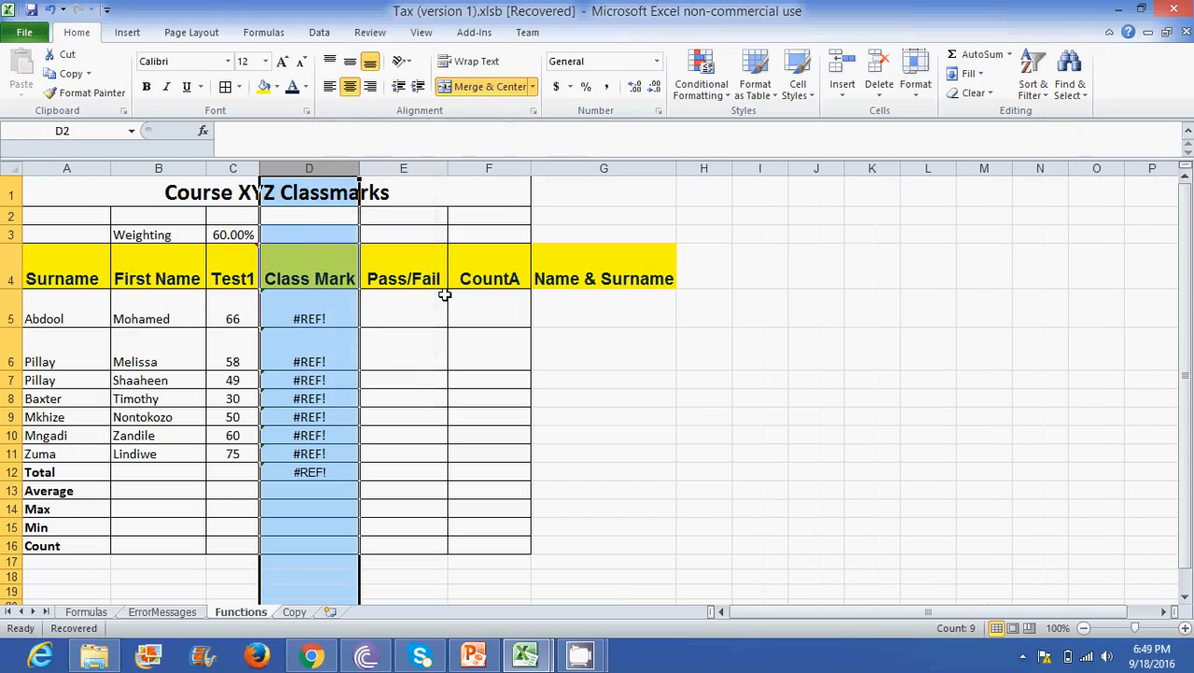
pyautogui.click(50, 10)
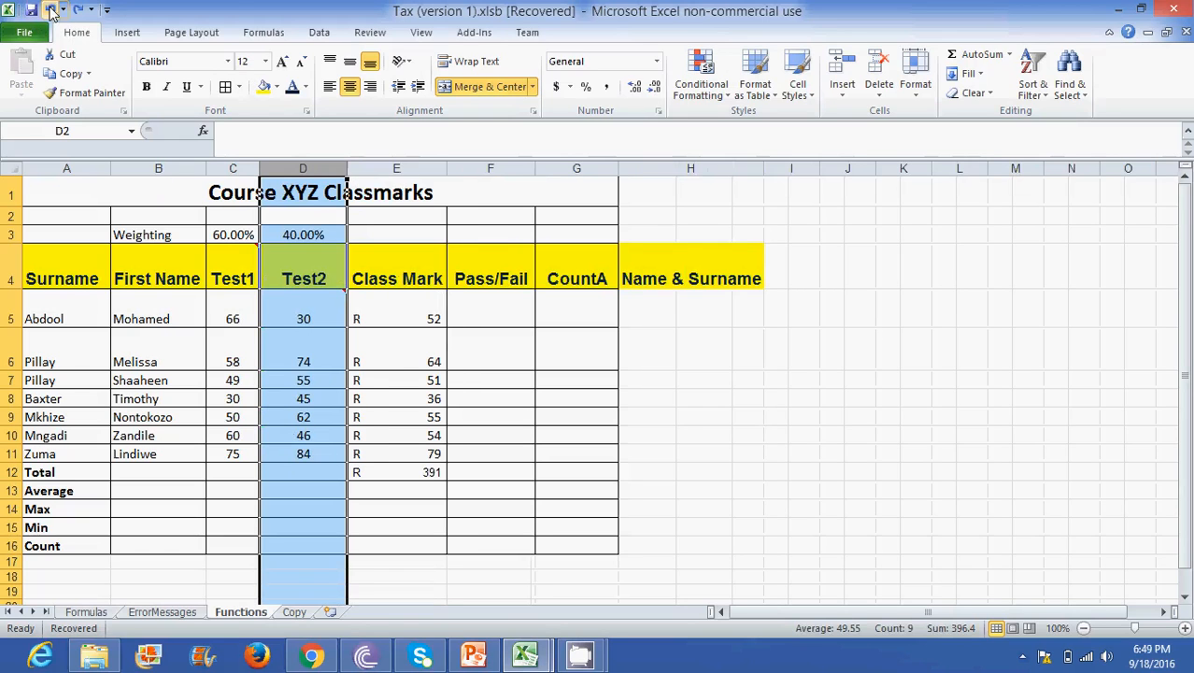
# - Try deleting the whole of row 5, the first student's record, and undo the deletion
pyautogui.click(7, 318)
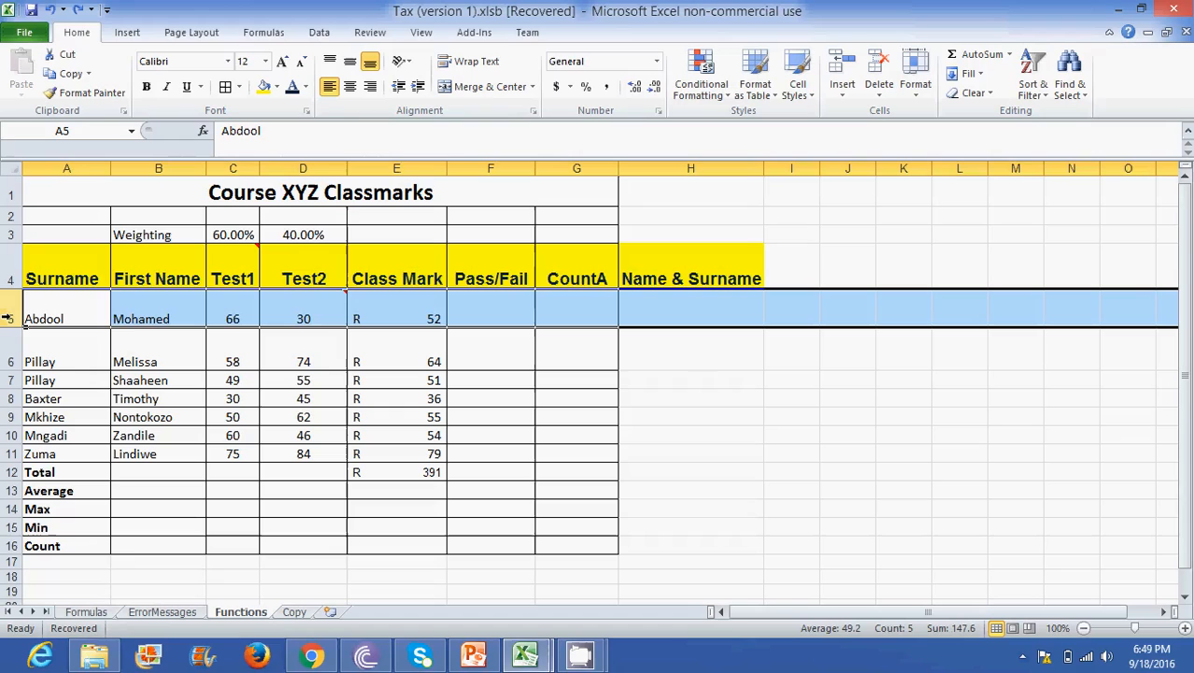
pyautogui.rightClick(8, 319)
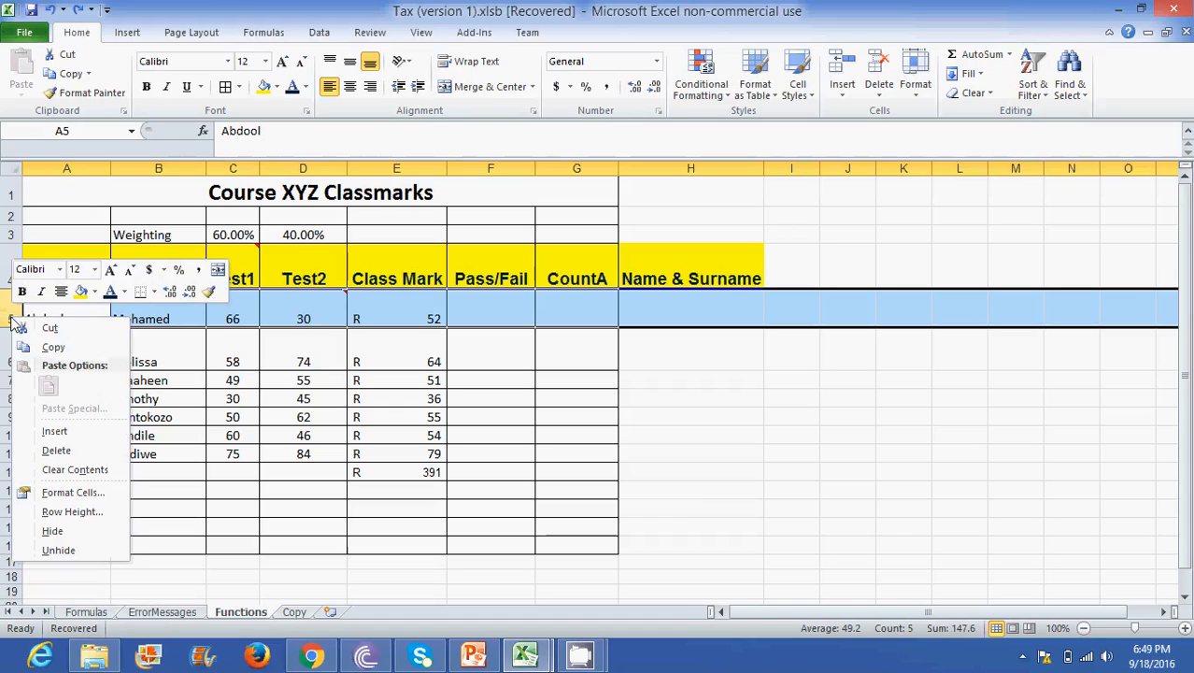
pyautogui.click(77, 452)
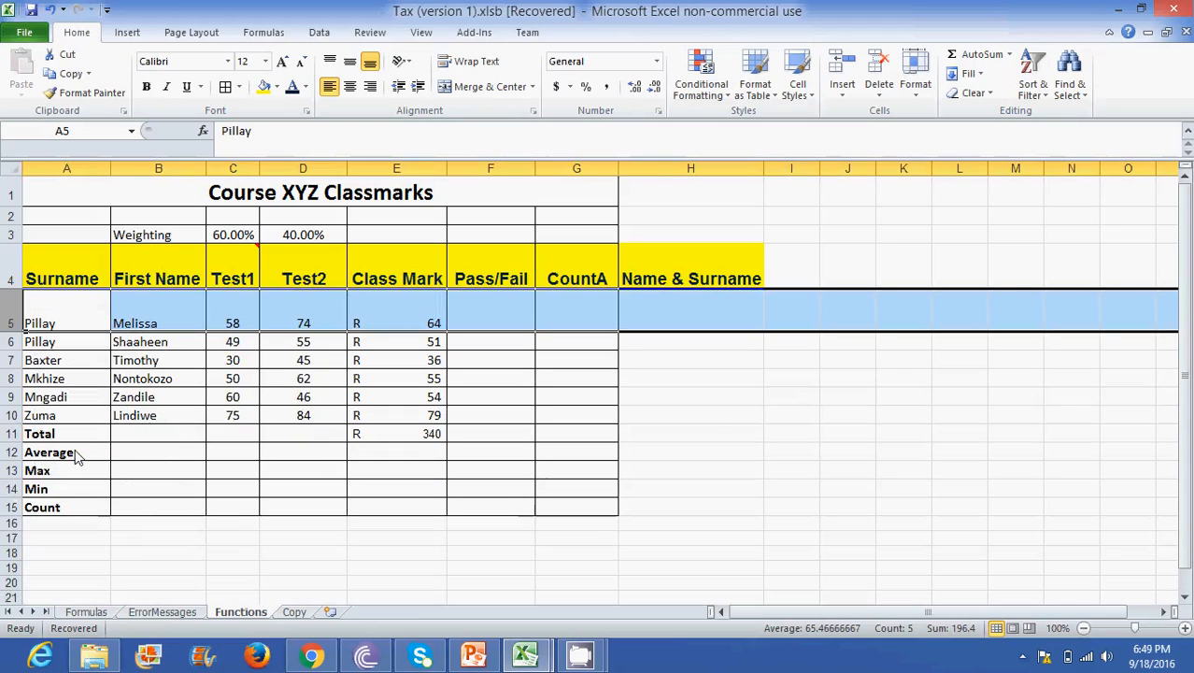
pyautogui.click(50, 10)
pyautogui.click(301, 277)
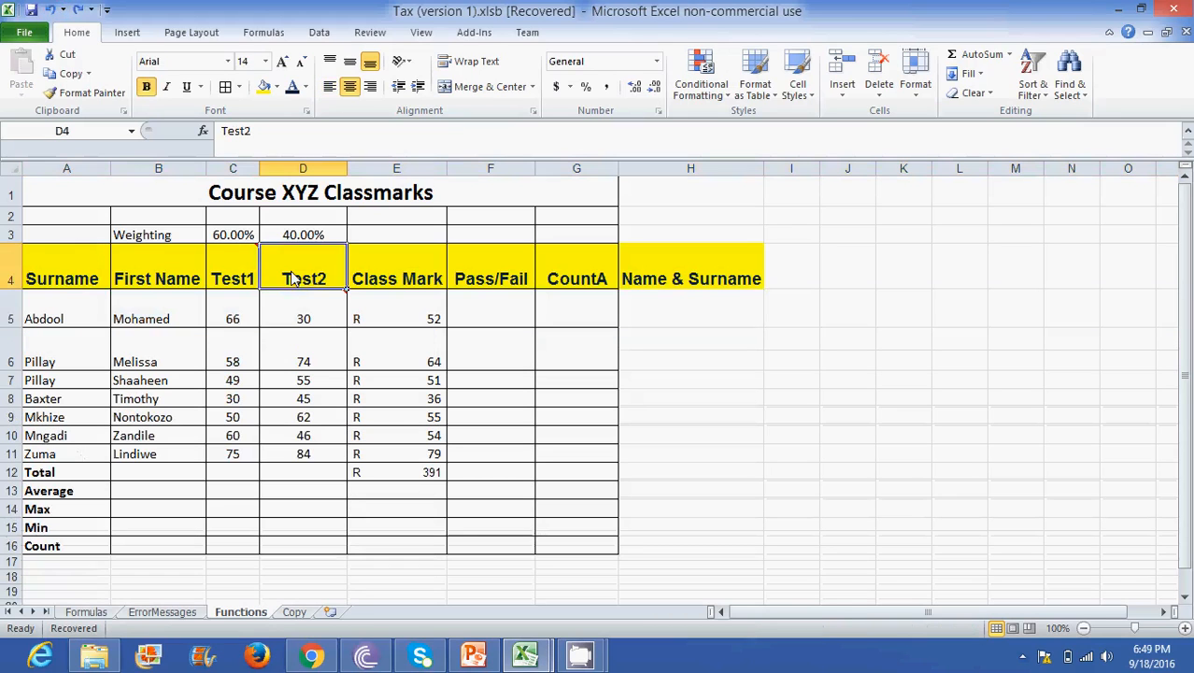
pyautogui.click(240, 315)
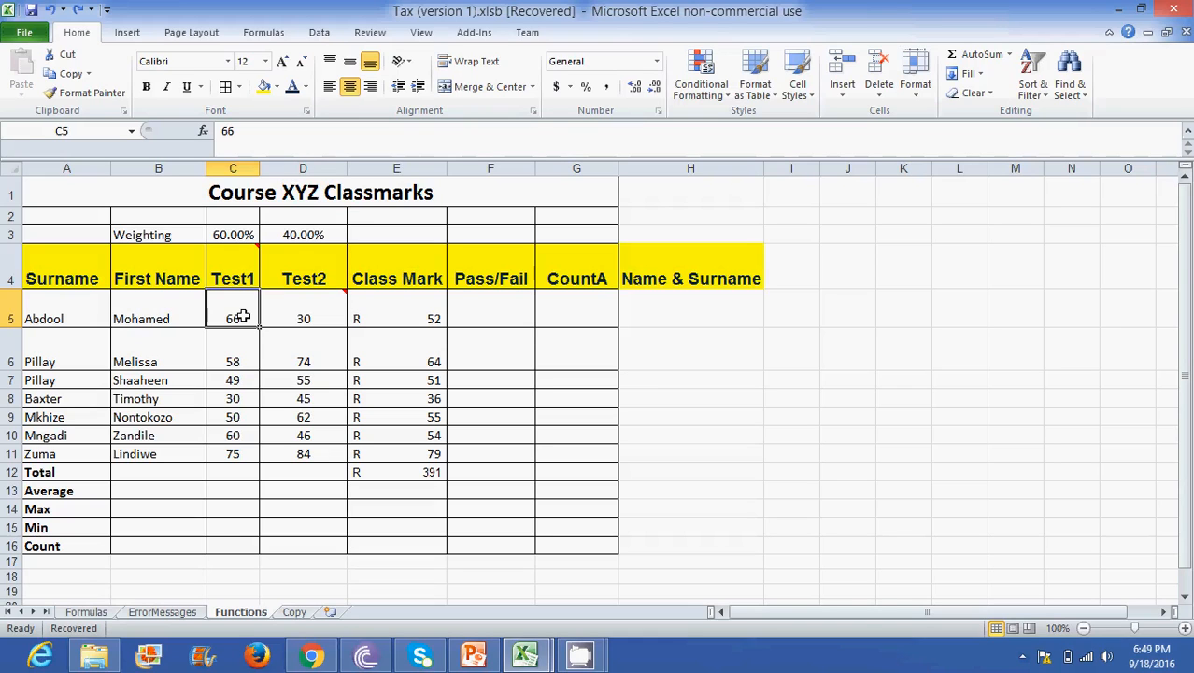
# - Try deleting only the Test1 mark in cell C5 with the remaining cells shifted left, and undo the deletion
pyautogui.rightClick(242, 317)
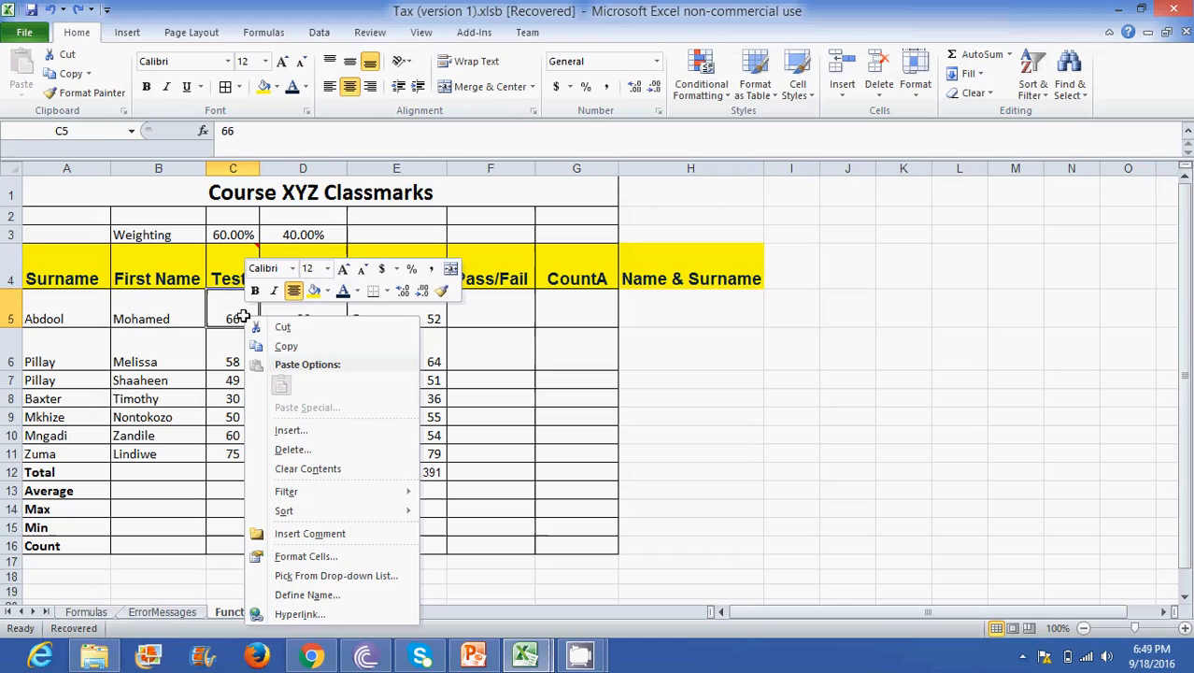
pyautogui.click(314, 452)
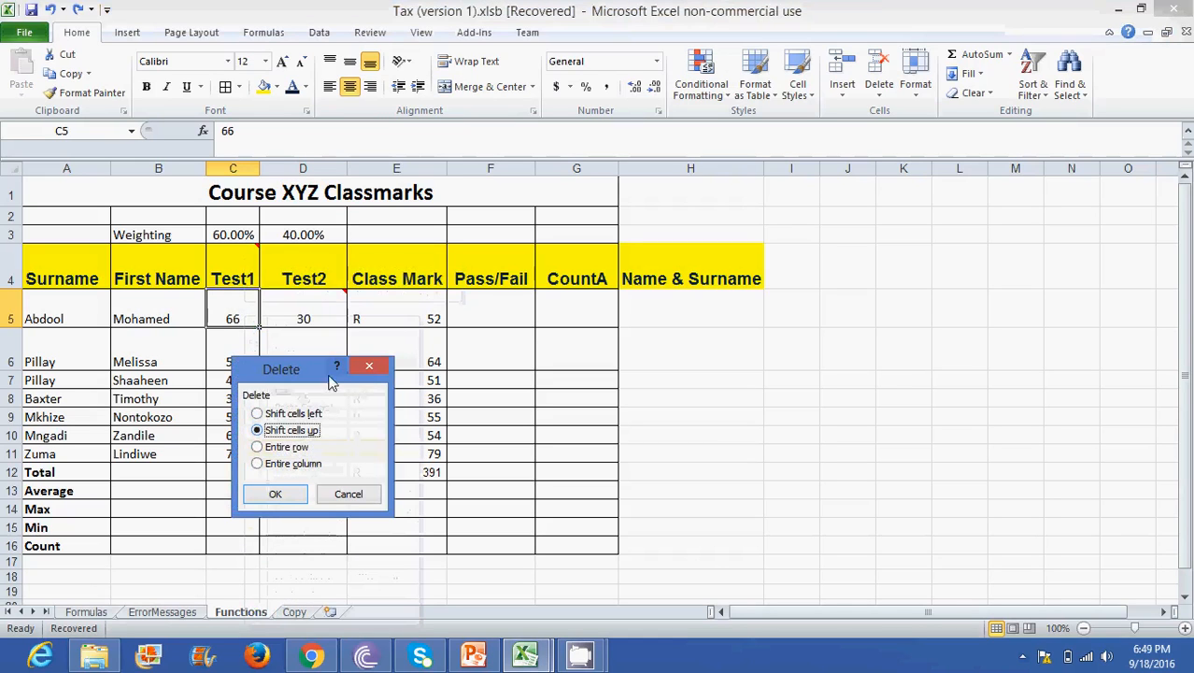
pyautogui.click(257, 415)
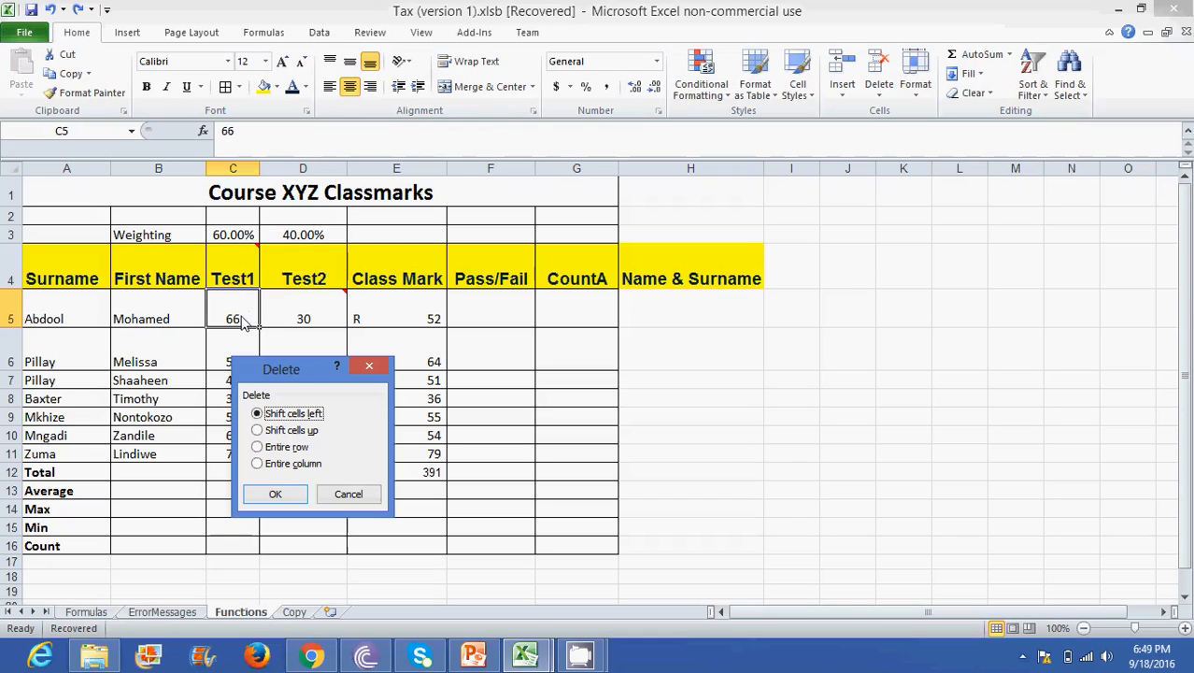
pyautogui.click(258, 431)
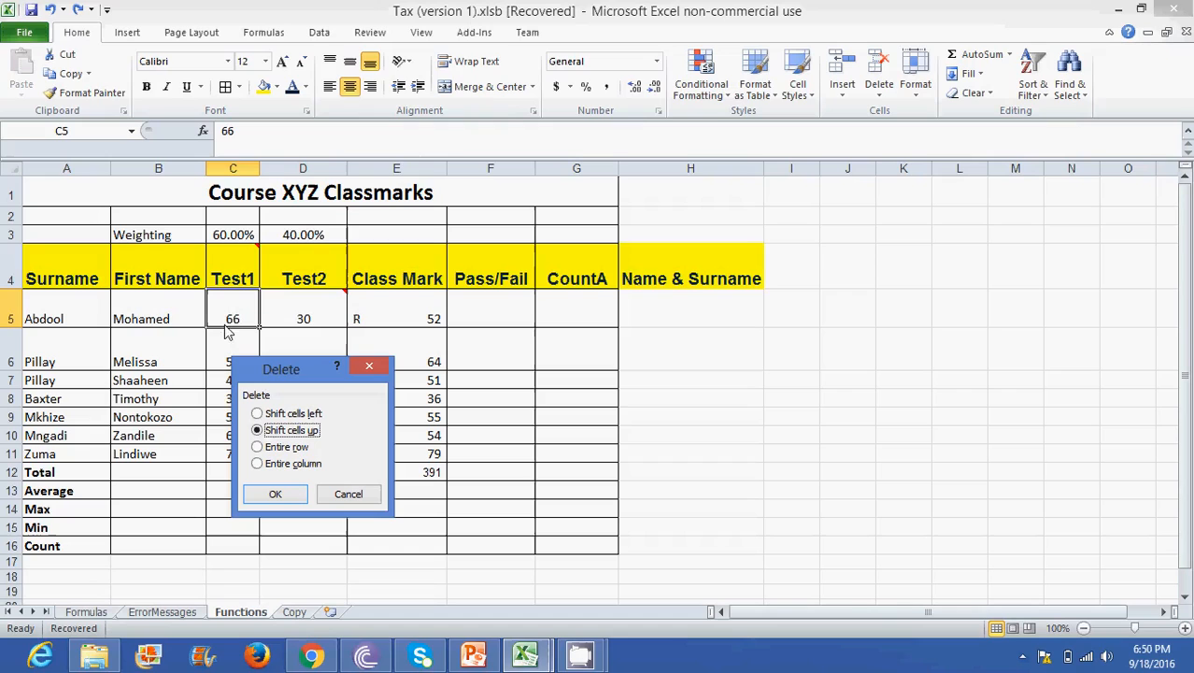
pyautogui.click(264, 420)
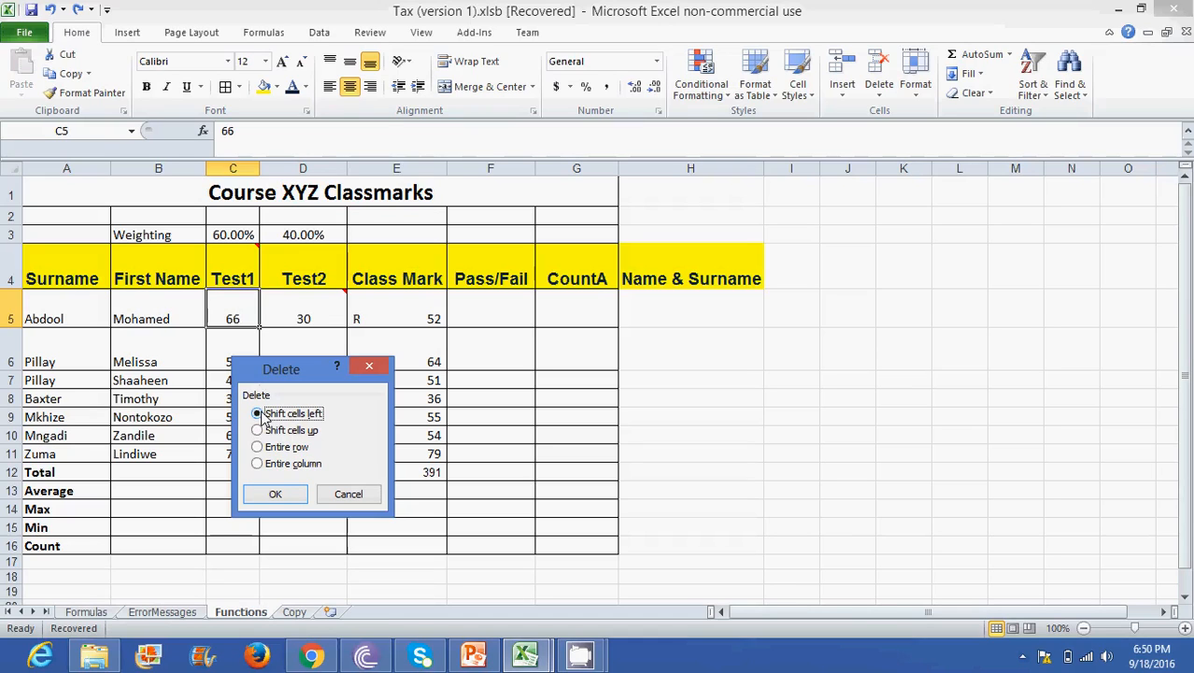
pyautogui.click(274, 493)
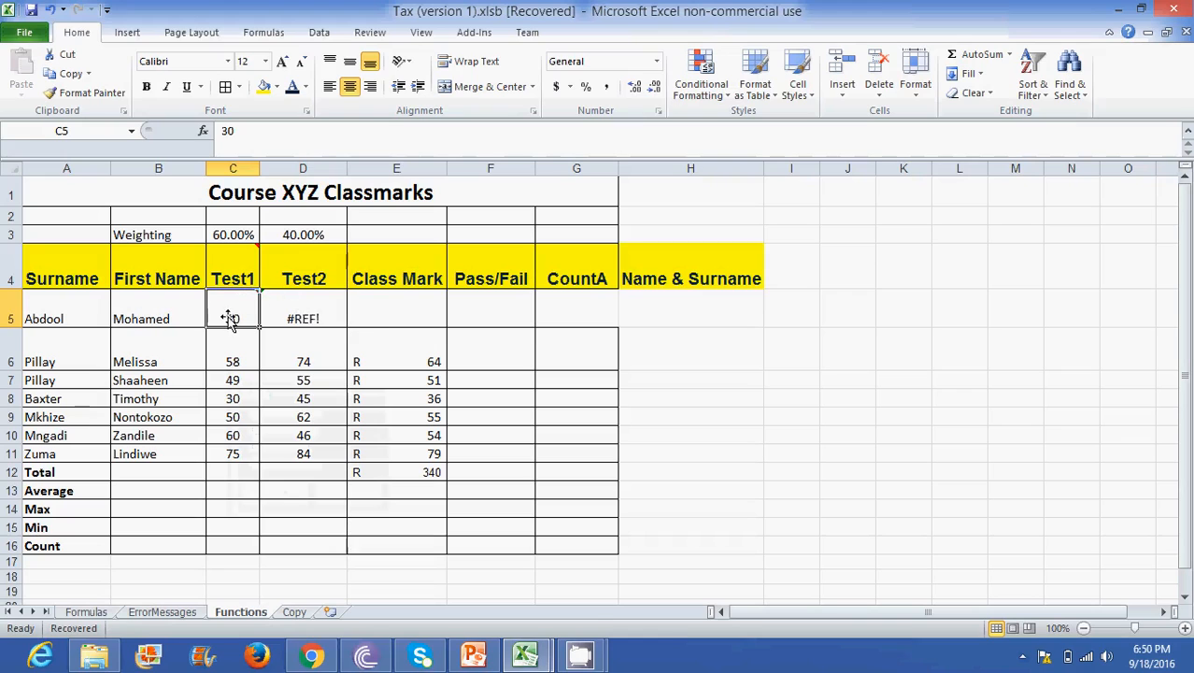
pyautogui.click(54, 8)
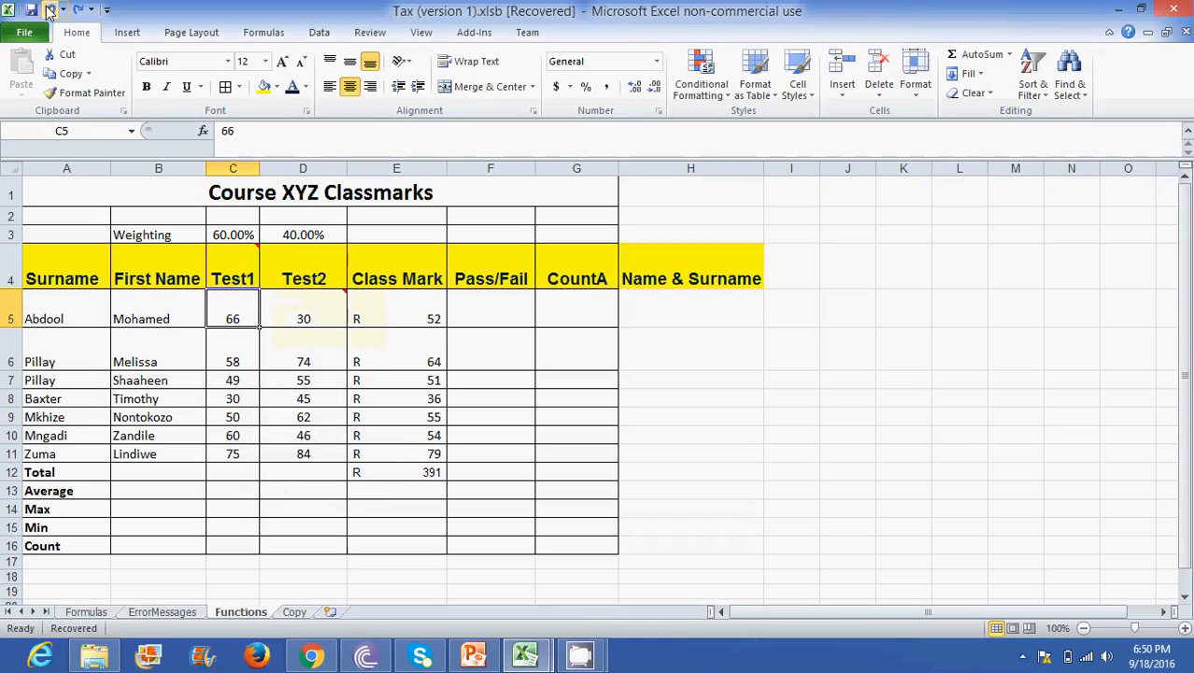
# - Try deleting cell C5 with the cells below shifted up, and undo both that deletion and the Class Mark total in E12
pyautogui.rightClick(243, 312)
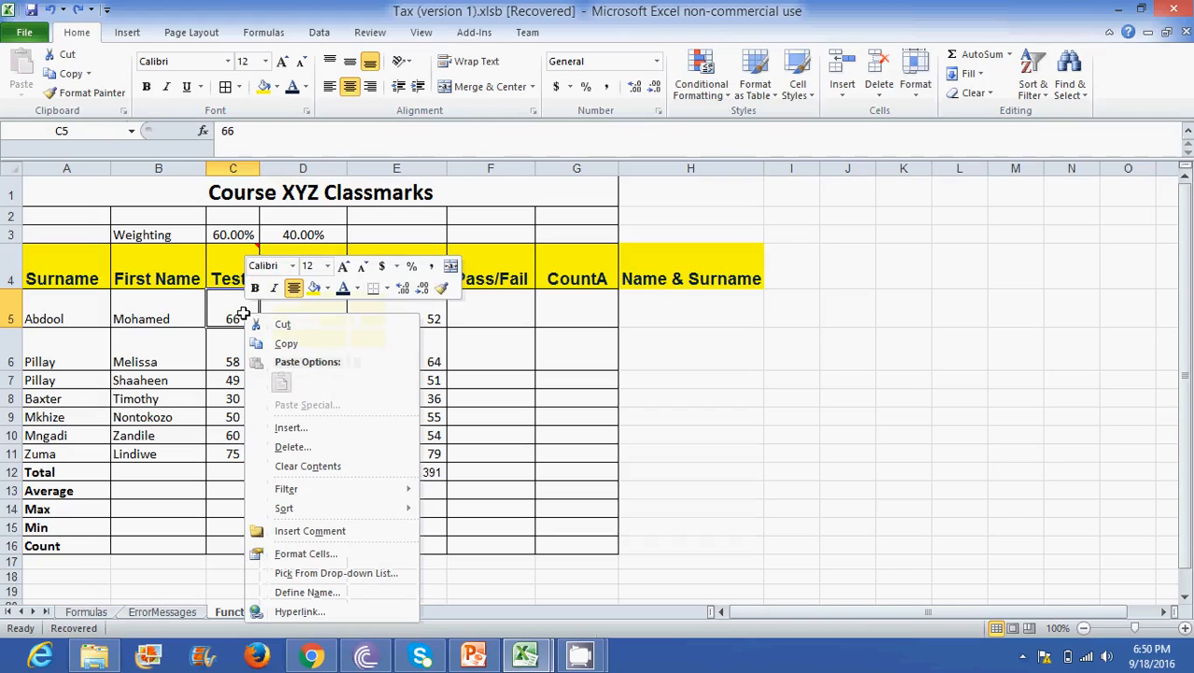
pyautogui.click(290, 448)
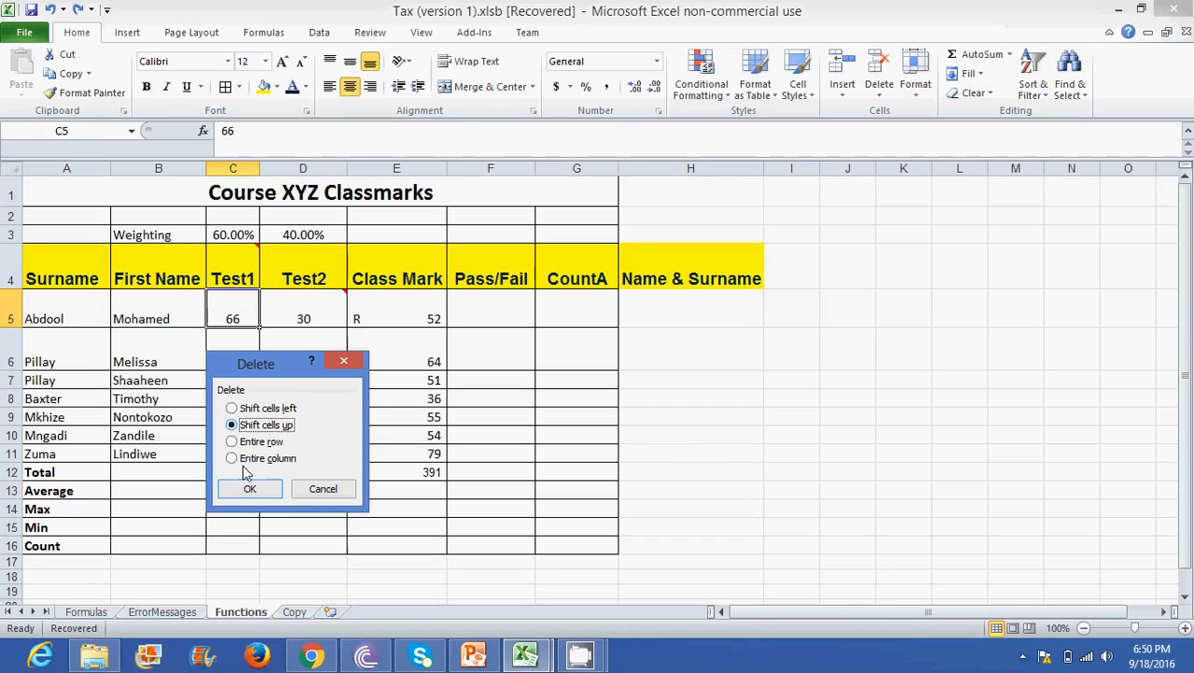
pyautogui.click(250, 489)
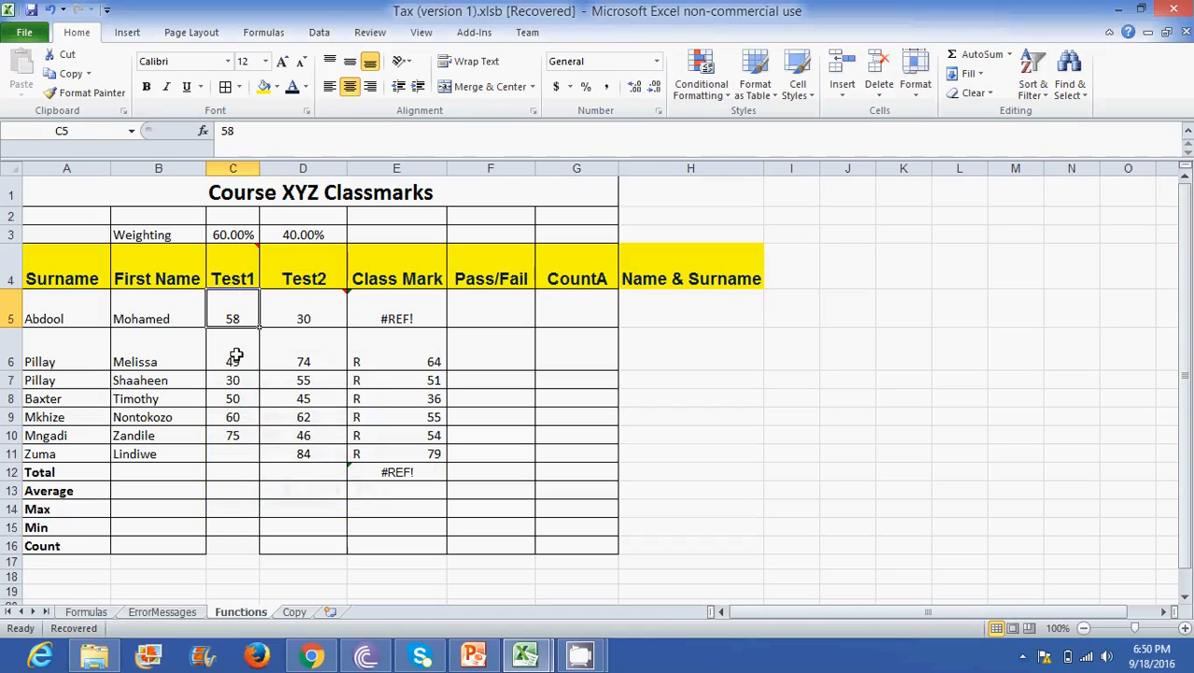
pyautogui.click(49, 9)
pyautogui.click(50, 9)
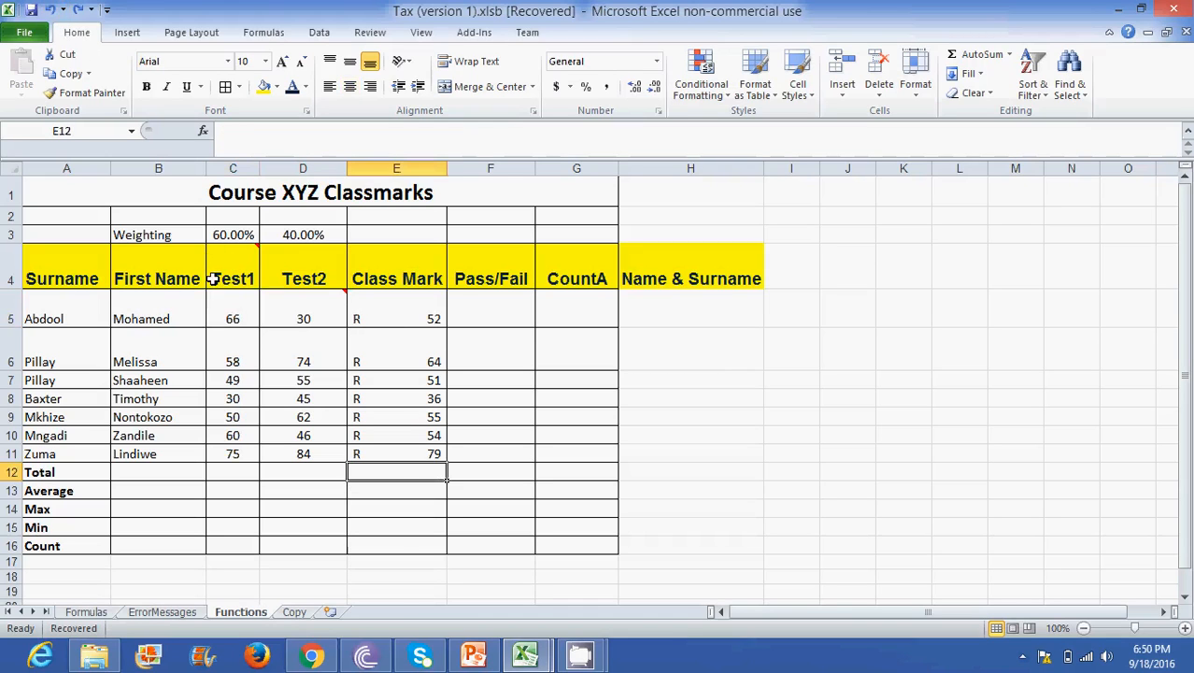
pyautogui.rightClick(228, 303)
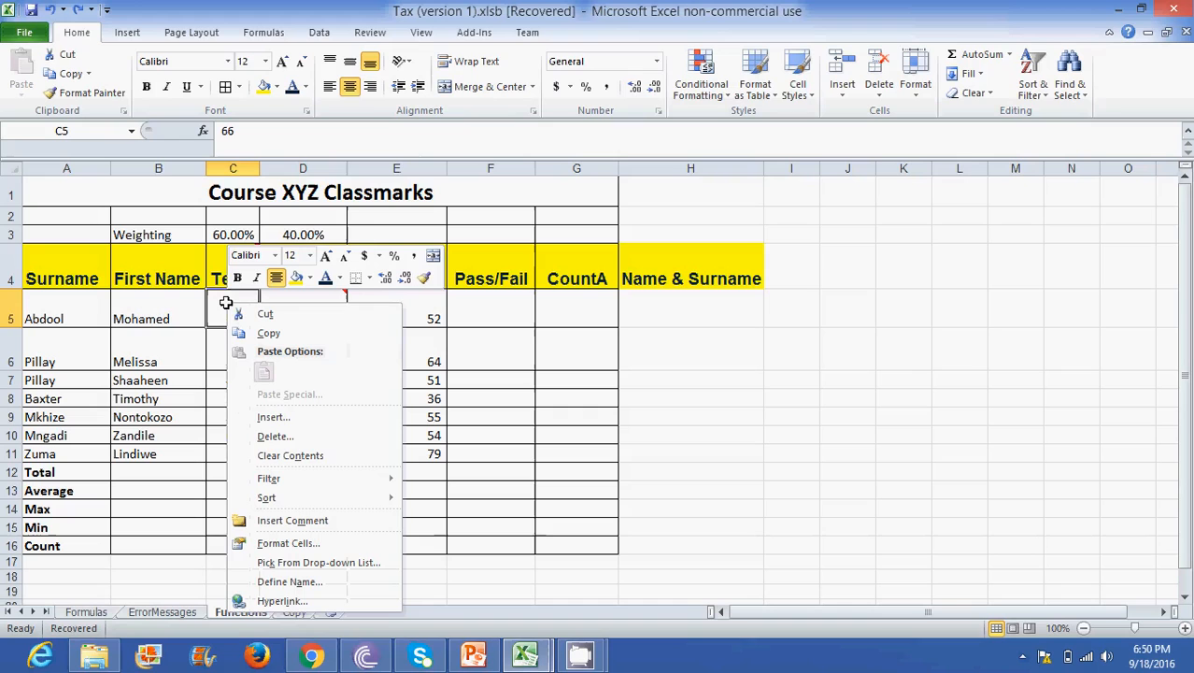
pyautogui.click(290, 435)
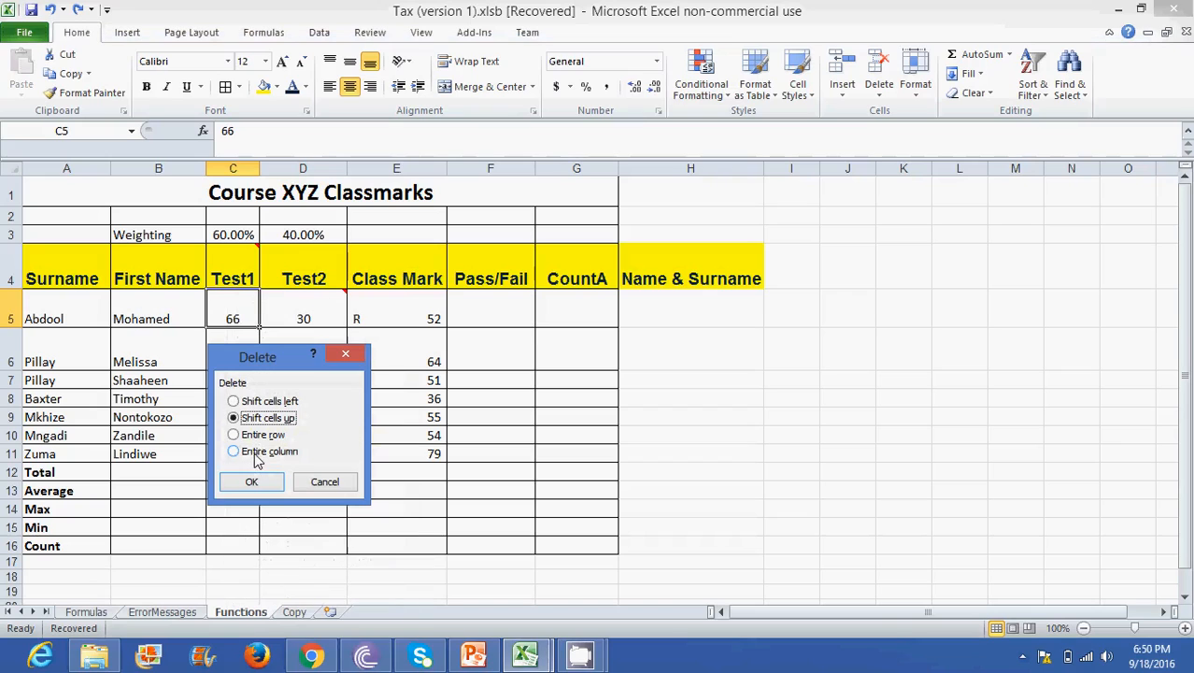
pyautogui.click(348, 355)
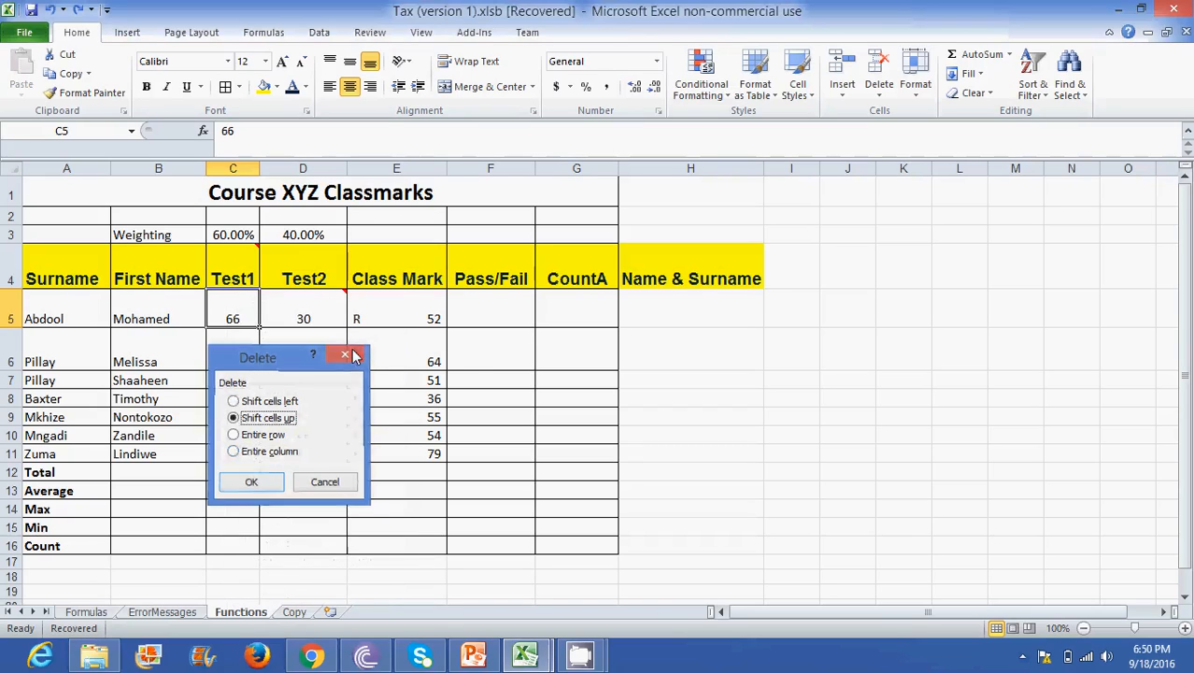
# - Hide the Test1 column C
pyautogui.click(227, 168)
pyautogui.rightClick(227, 168)
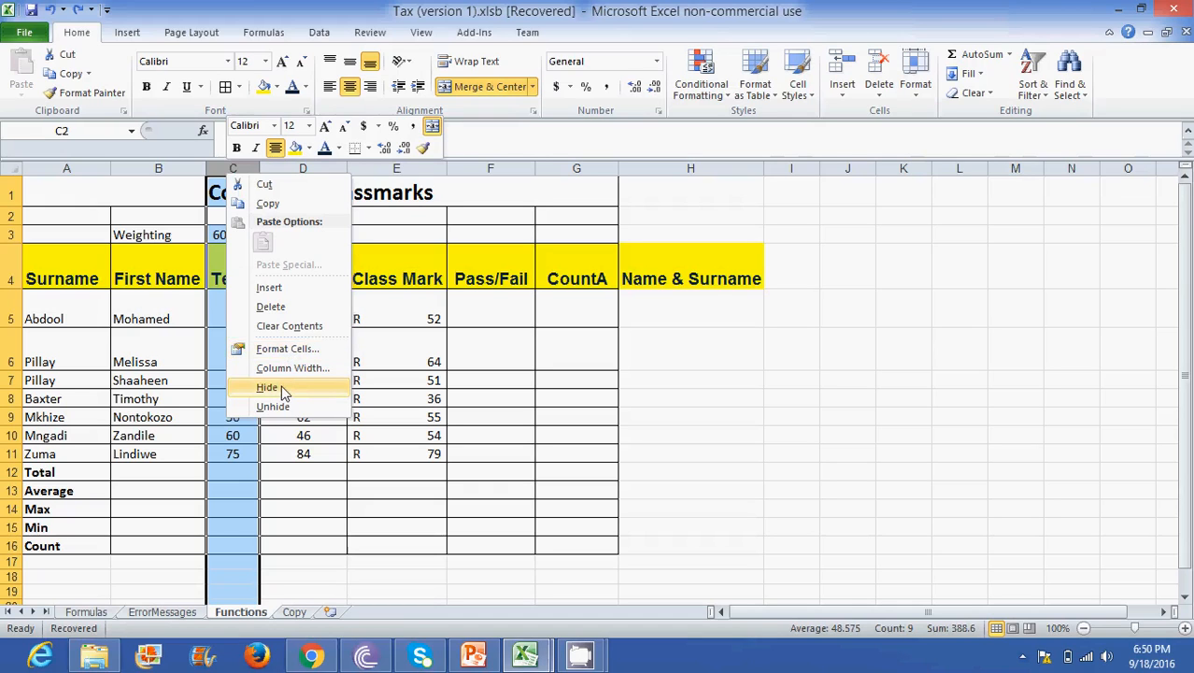
pyautogui.click(267, 387)
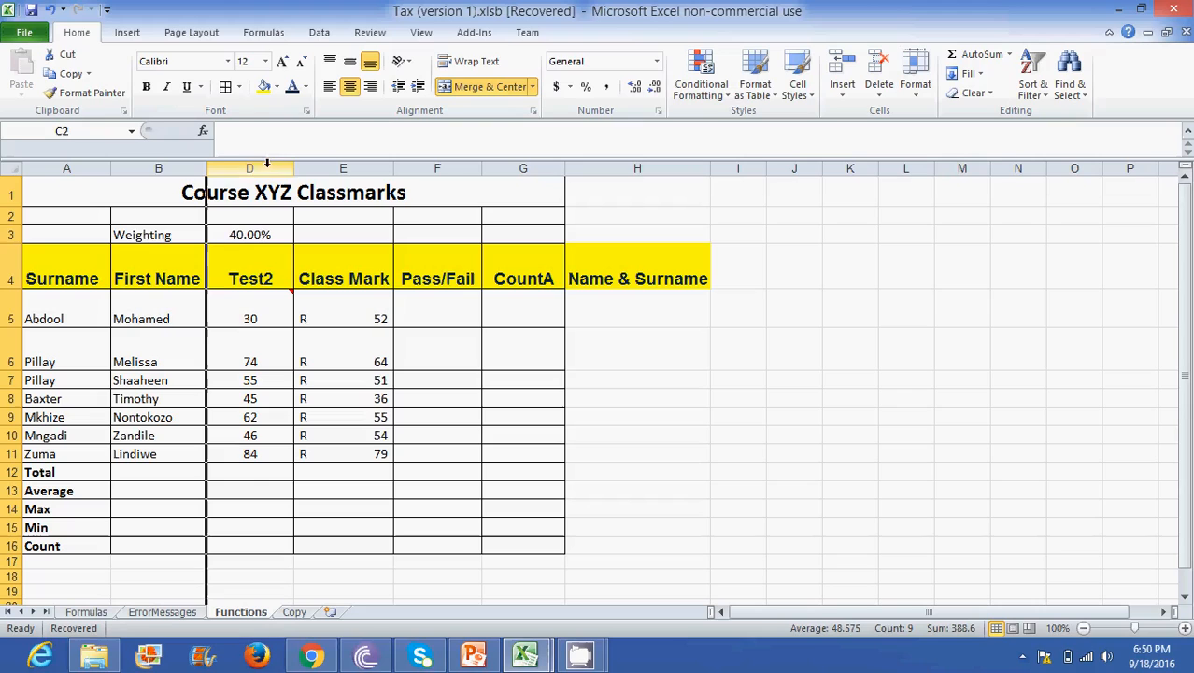
# - Try to unhide column C with columns B and D selected separately
pyautogui.click(152, 161)
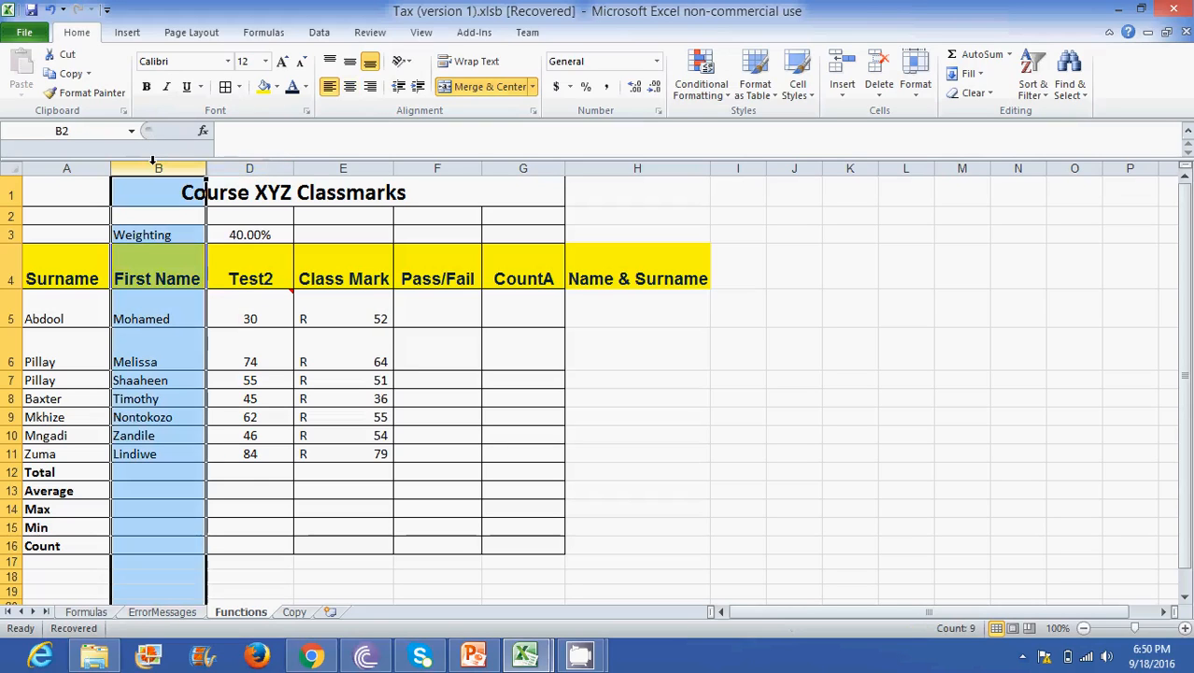
pyautogui.keyDown('ctrl'); pyautogui.click(265, 163); pyautogui.keyUp('ctrl')
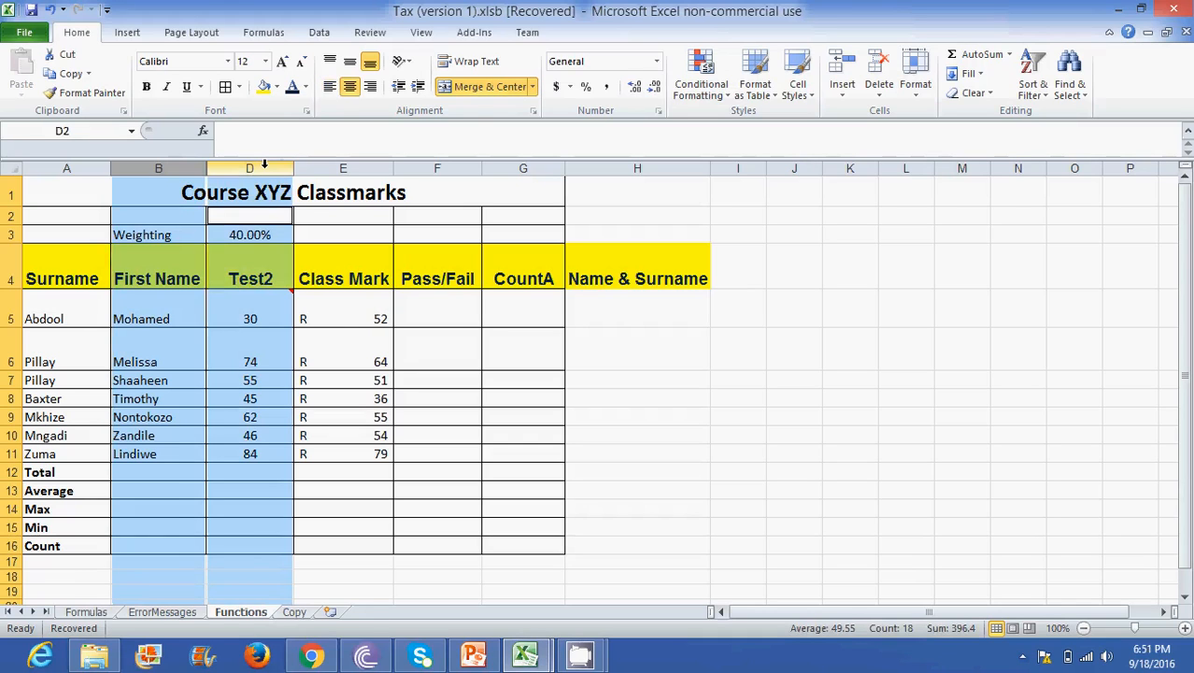
pyautogui.rightClick(264, 165)
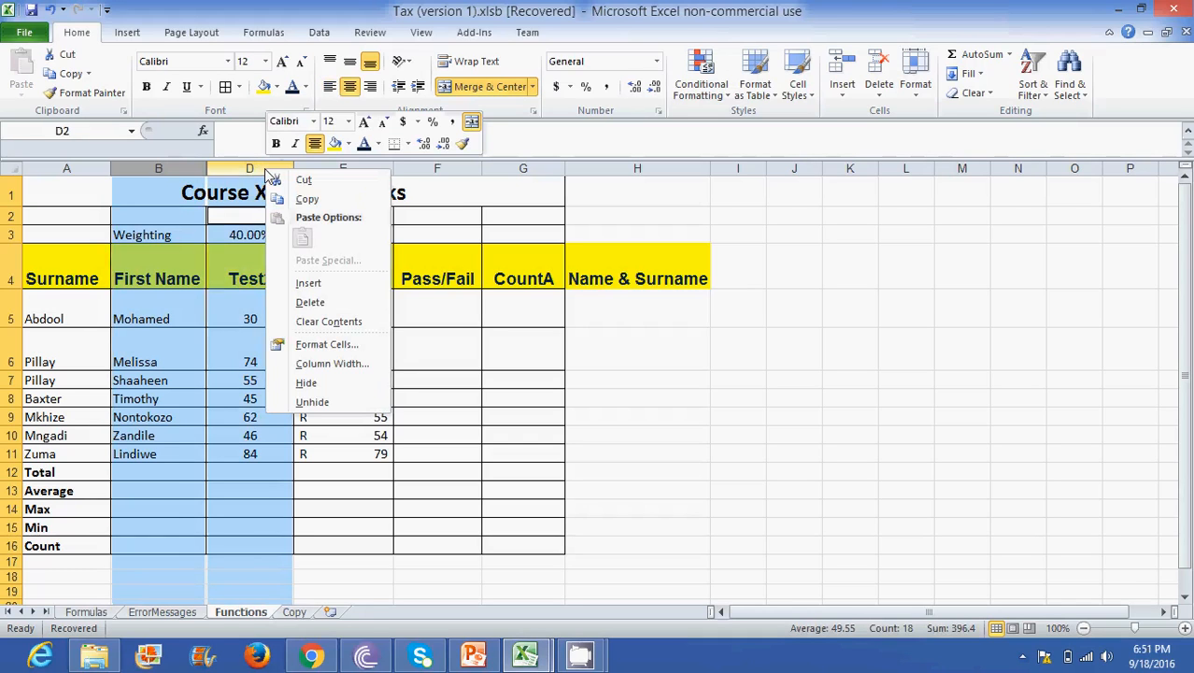
pyautogui.click(312, 403)
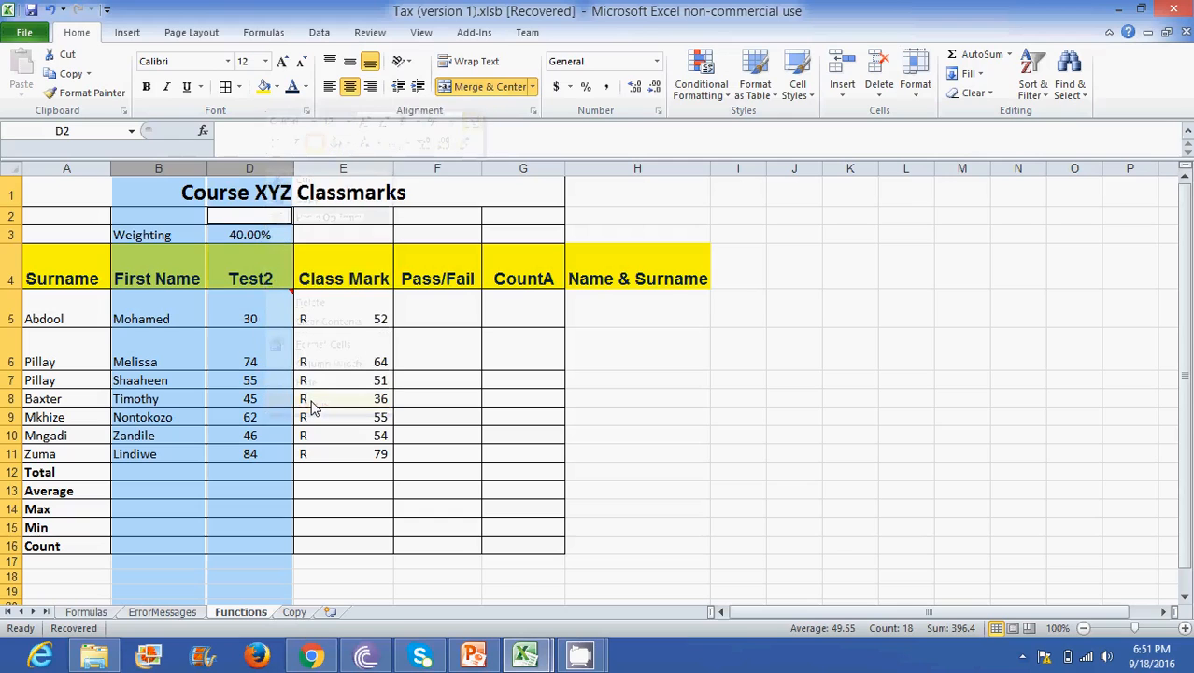
# - Hide the whole column range B through D, including the already hidden column C
pyautogui.moveTo(186, 164); pyautogui.dragTo(220, 168)
pyautogui.rightClick(232, 168)
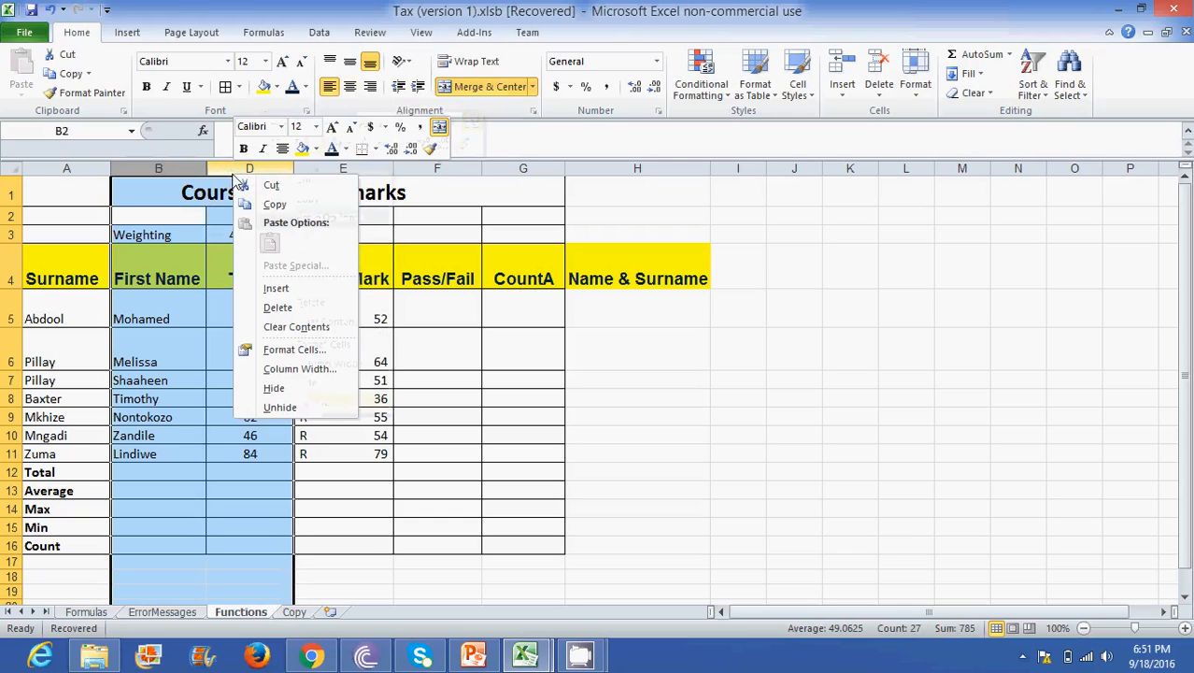
pyautogui.click(277, 389)
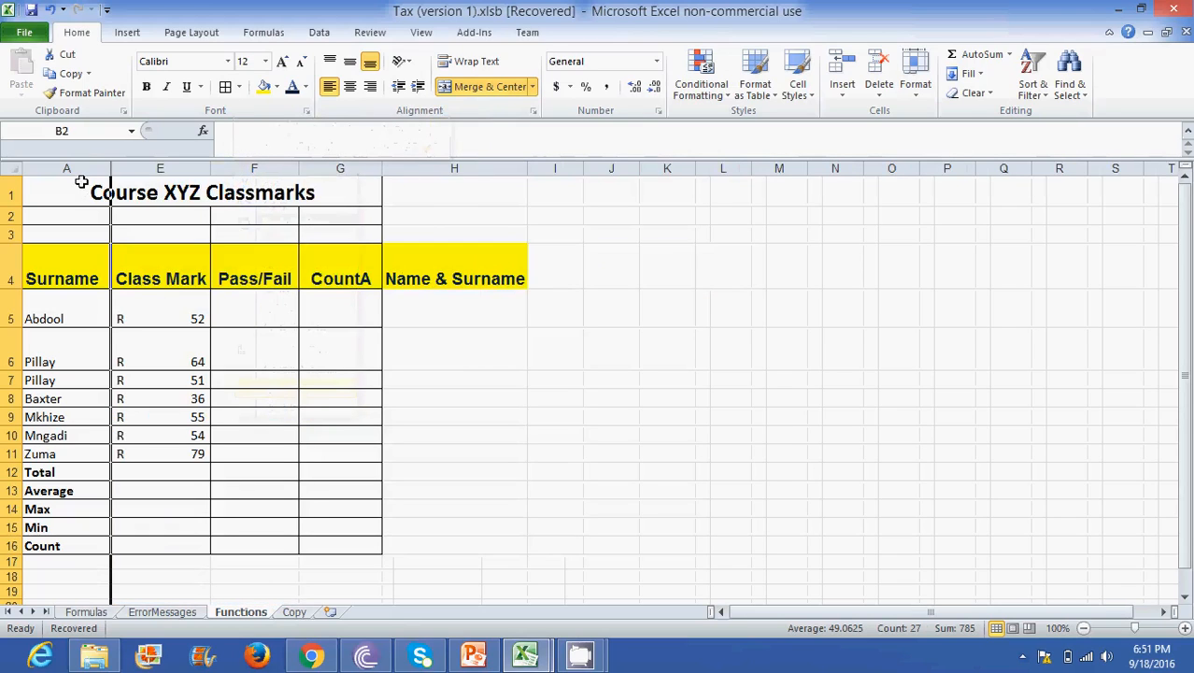
# - Unhide columns B, C and D using the continuous column selection from A to E
pyautogui.moveTo(75, 169); pyautogui.dragTo(142, 167)
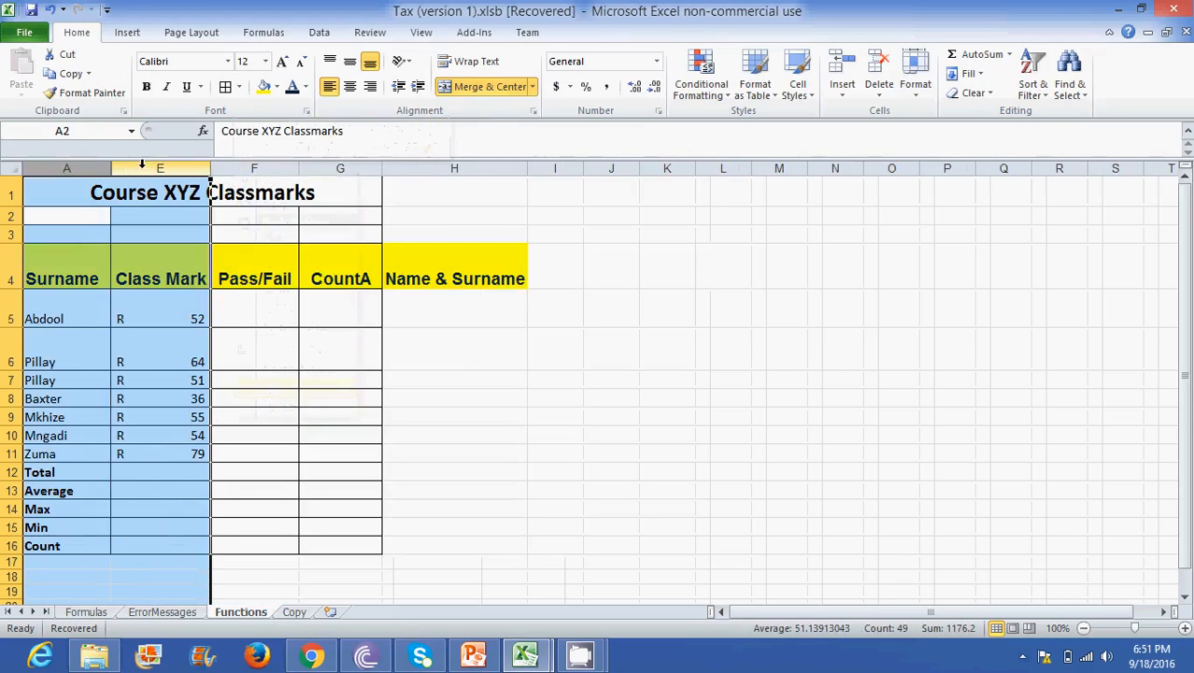
pyautogui.rightClick(142, 165)
pyautogui.click(191, 402)
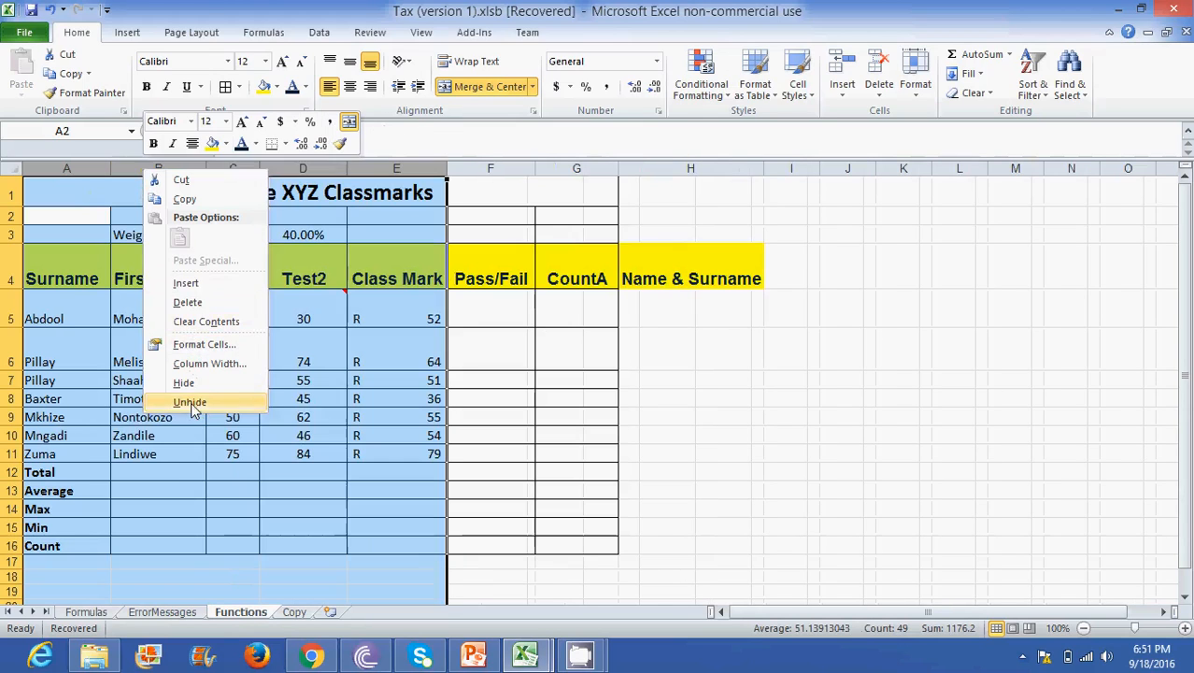
pyautogui.click(217, 379)
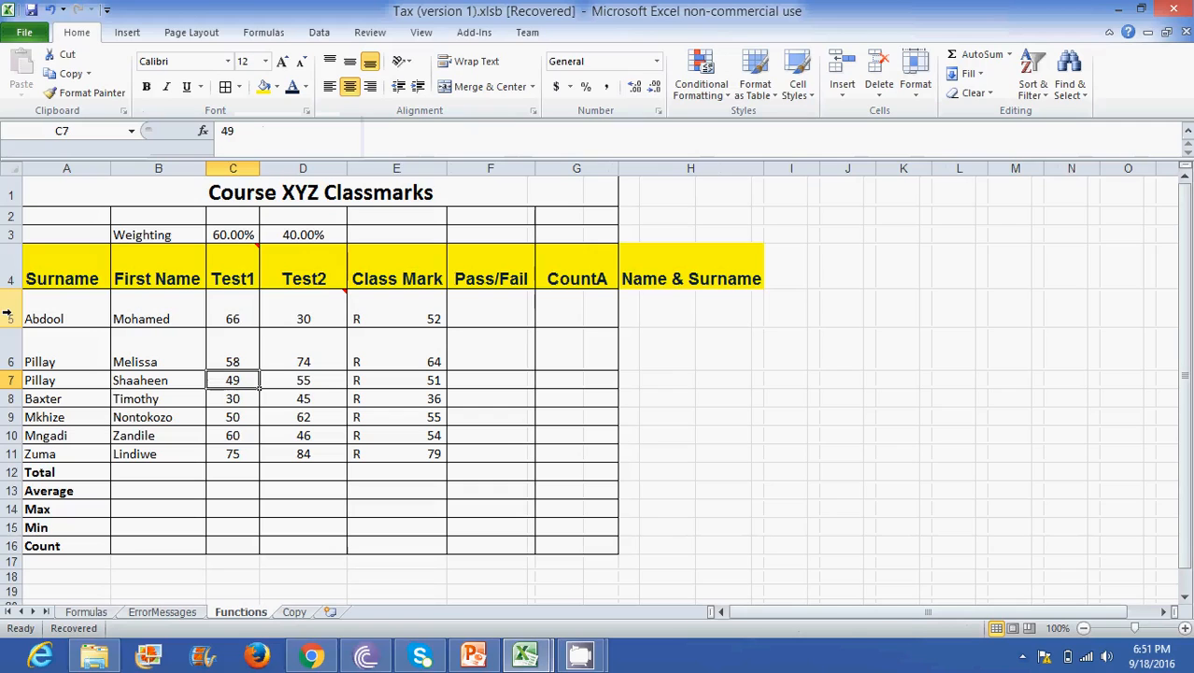
# - Hide row 5, the first student's record
pyautogui.click(7, 314)
pyautogui.rightClick(7, 314)
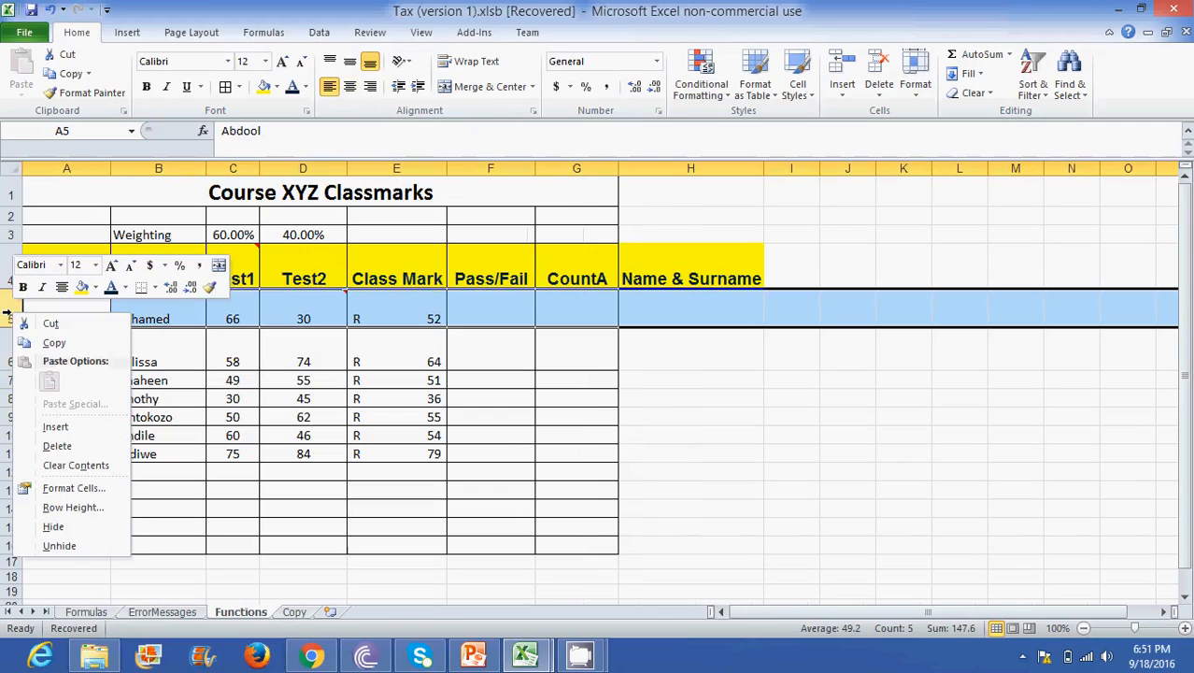
pyautogui.click(53, 527)
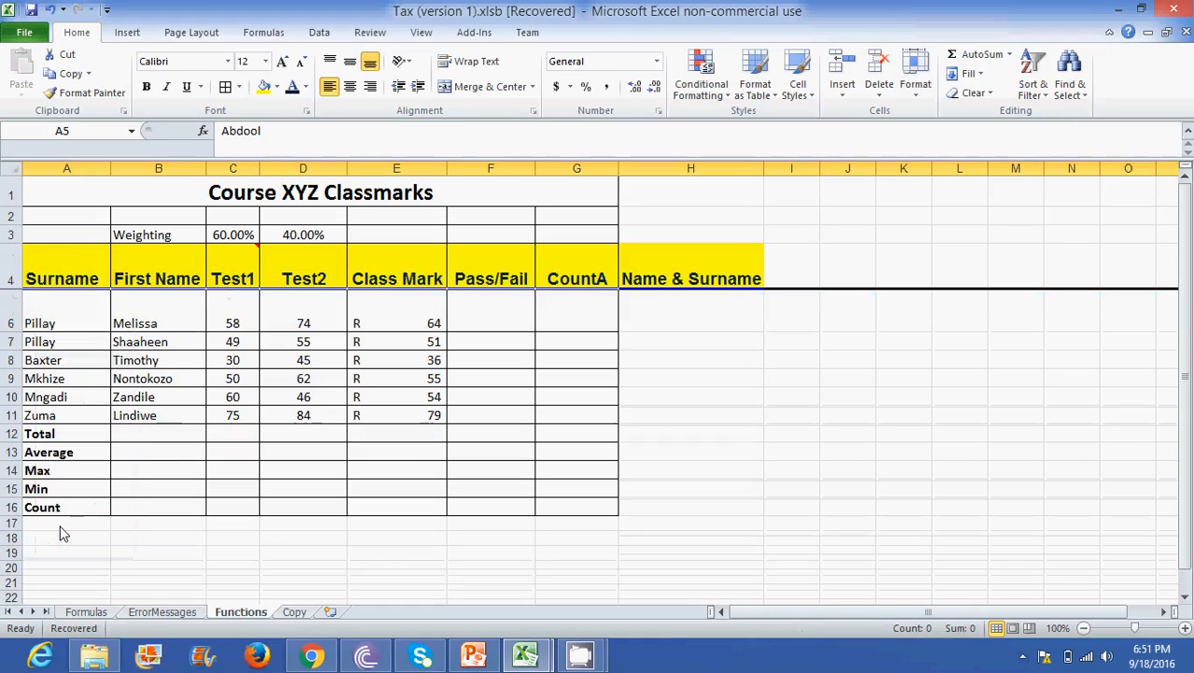
# - Unhide row 5 using the continuous selection of rows 4 to 6
pyautogui.click(8, 278)
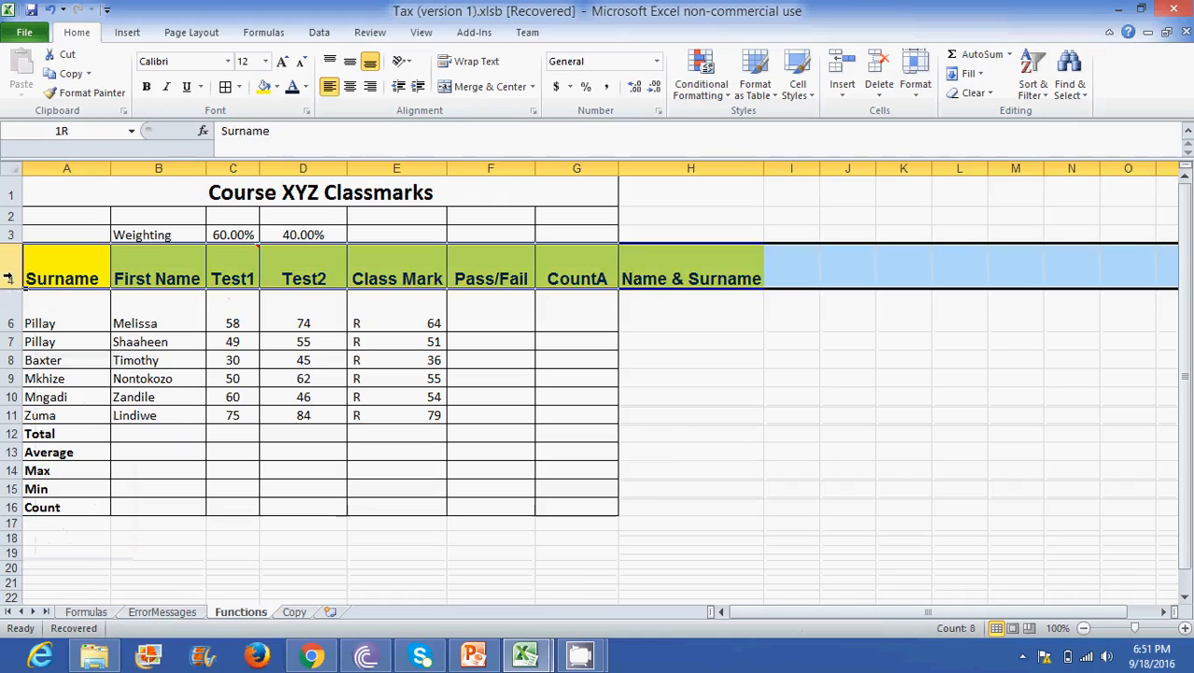
pyautogui.moveTo(8, 281); pyautogui.dragTo(9, 323)
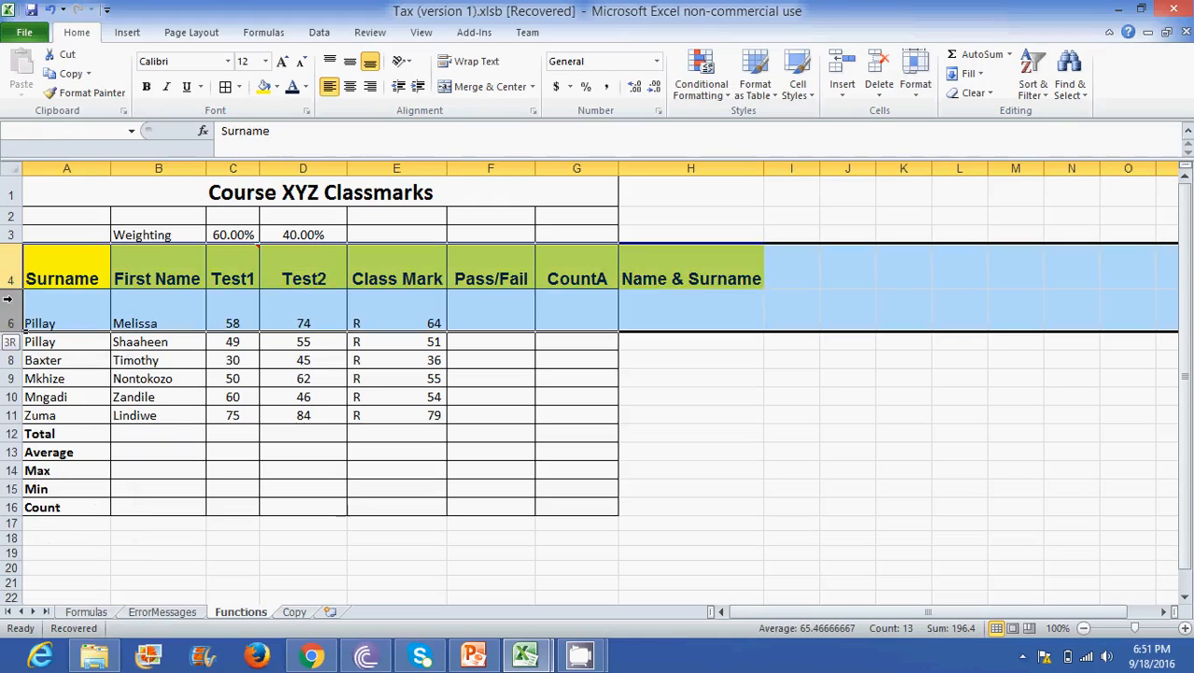
pyautogui.rightClick(9, 278)
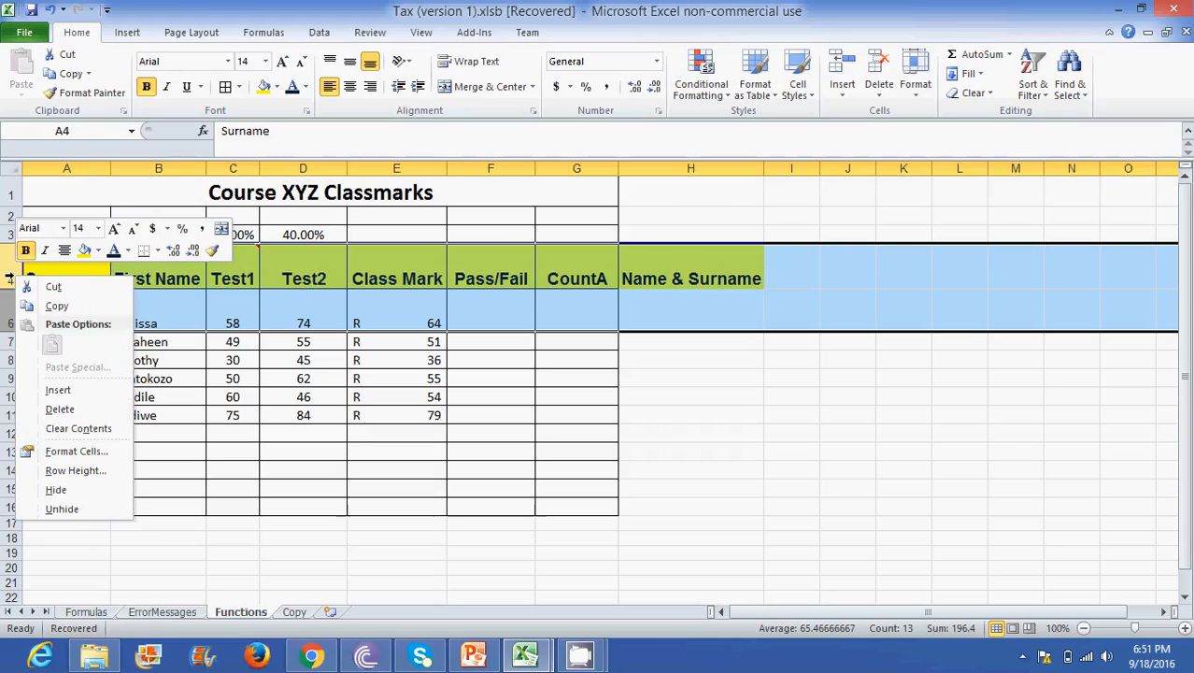
pyautogui.click(56, 509)
pyautogui.click(231, 349)
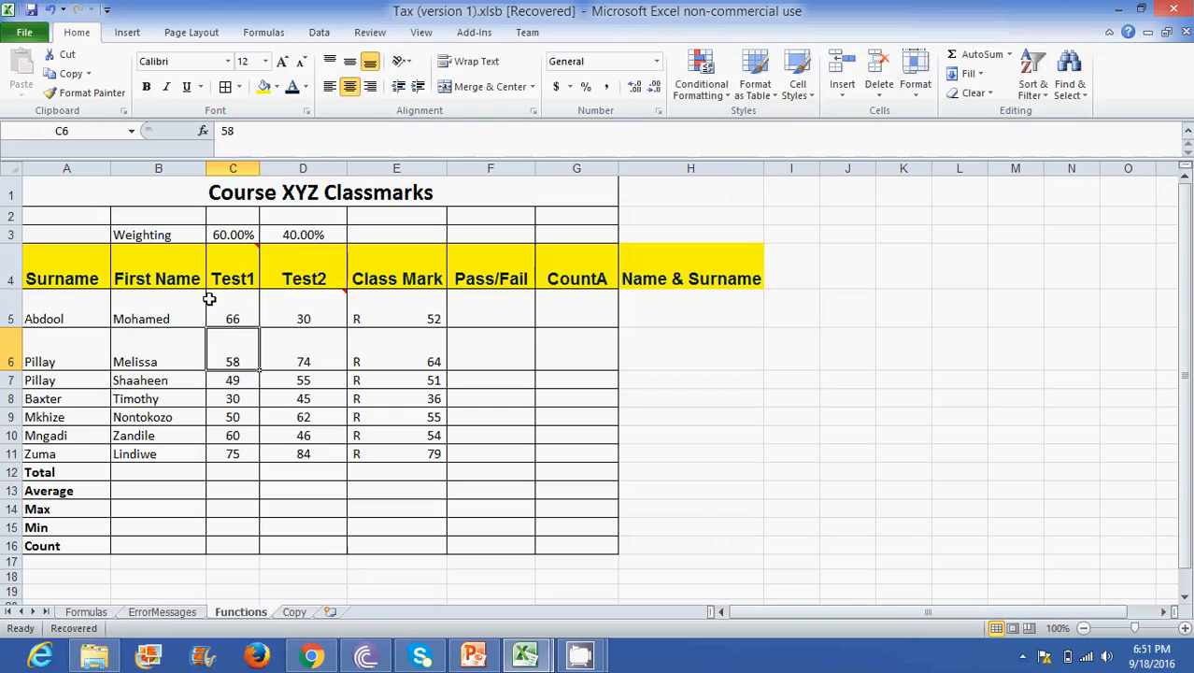
# - Duplicate the Functions worksheet directly after the original, and switch between the two sheets to compare them
pyautogui.click(316, 421)
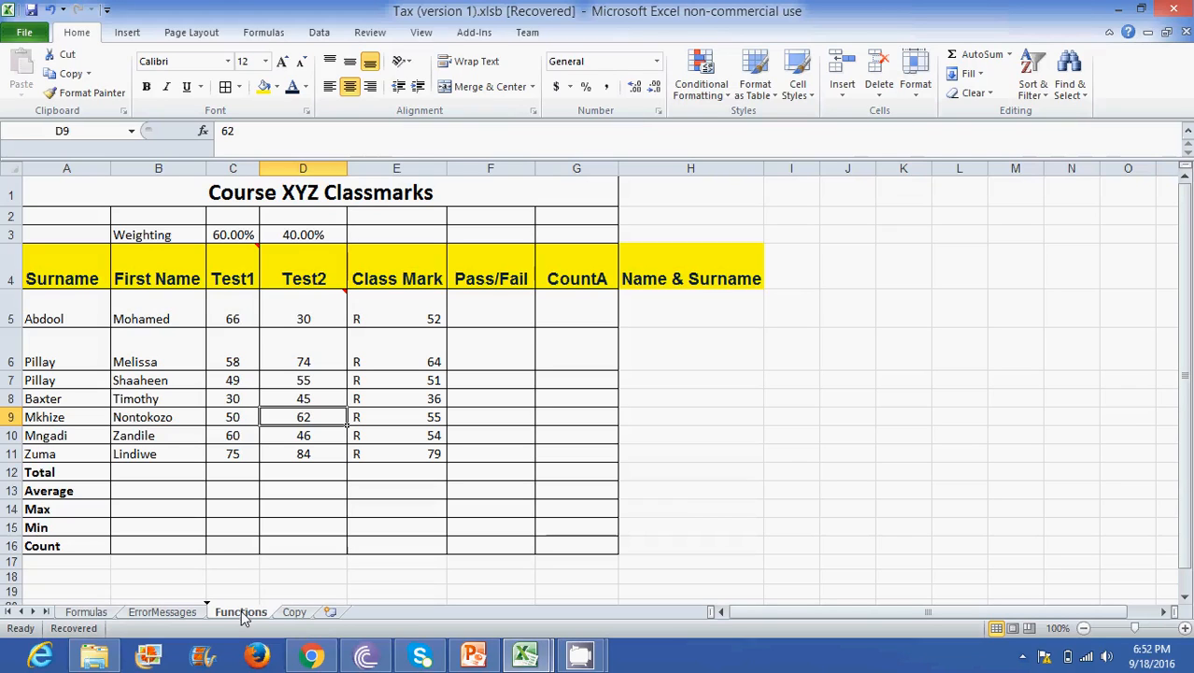
pyautogui.moveTo(243, 617); pyautogui.dragTo(308, 608)
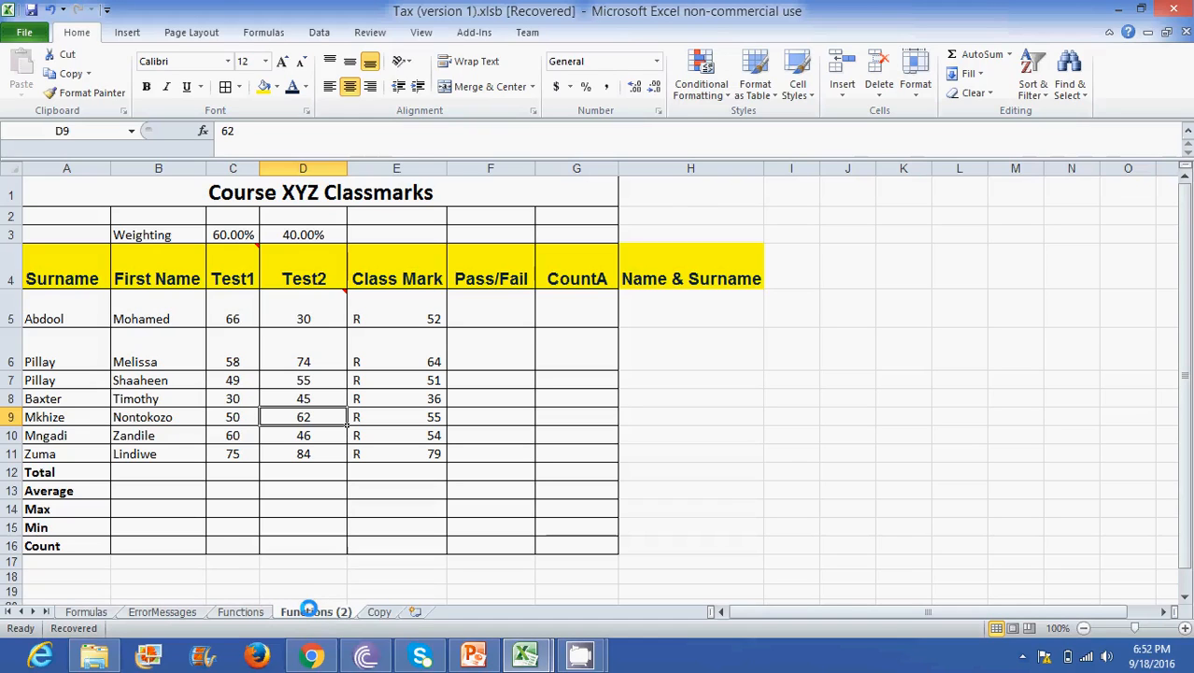
pyautogui.click(234, 612)
pyautogui.click(308, 614)
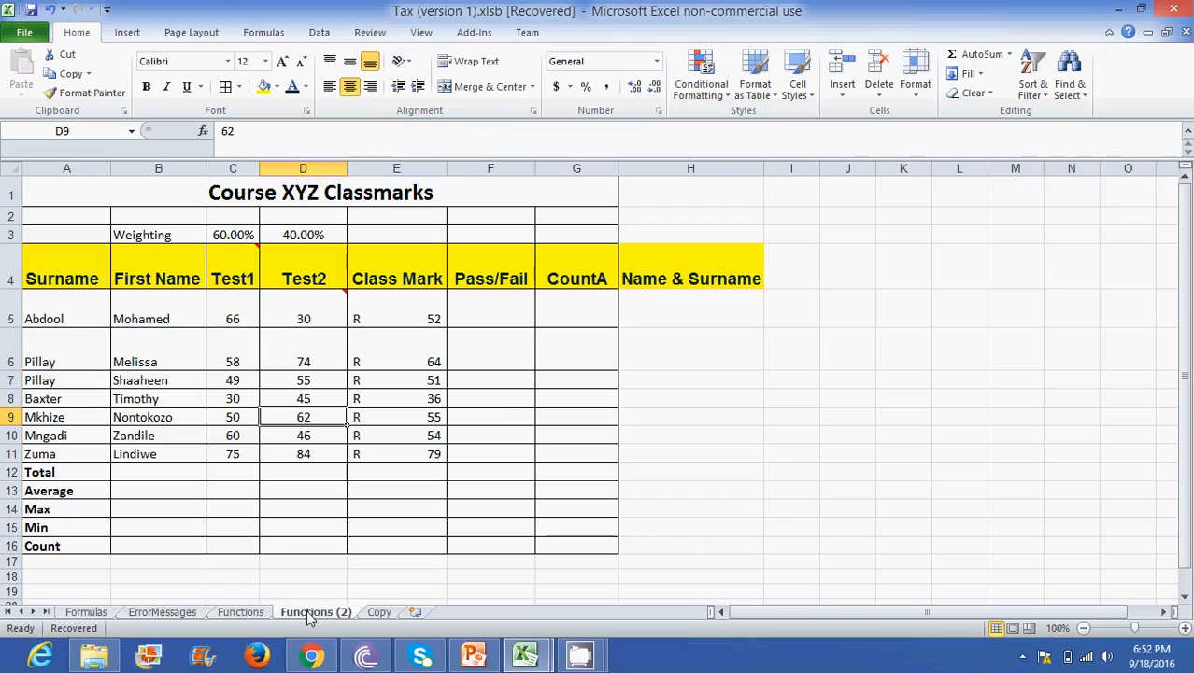
pyautogui.click(260, 616)
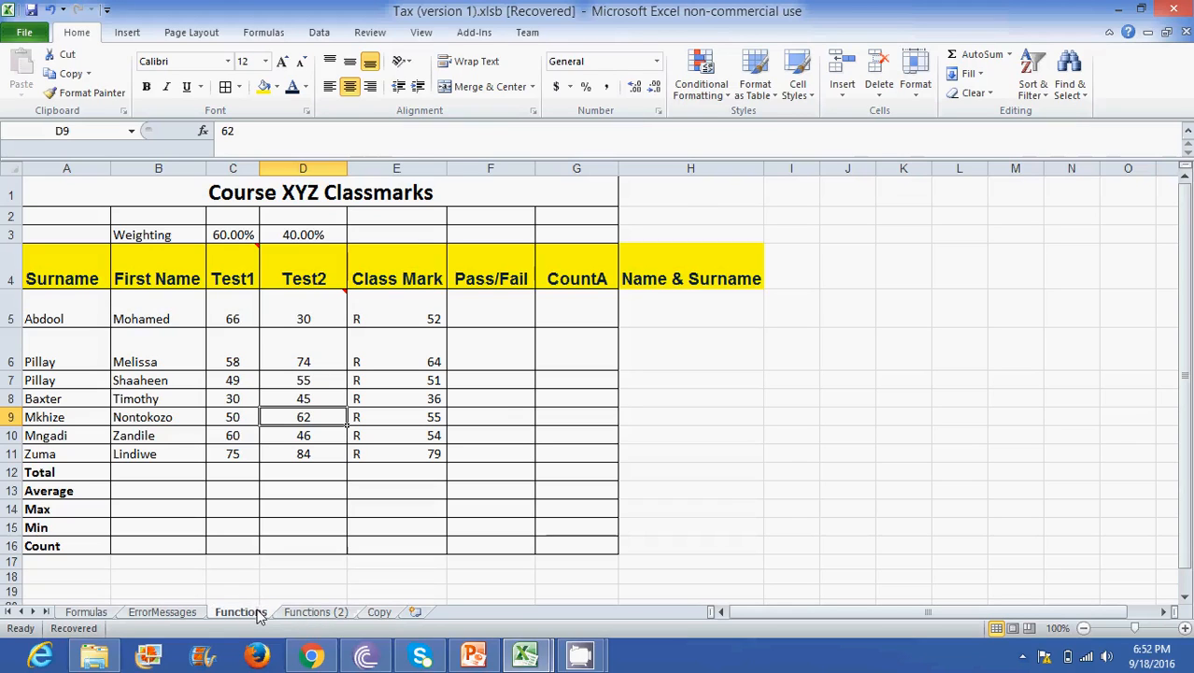
# - Rename the duplicated Functions (2) worksheet as FuntionExtra
pyautogui.click(319, 616)
pyautogui.doubleClick(319, 613)
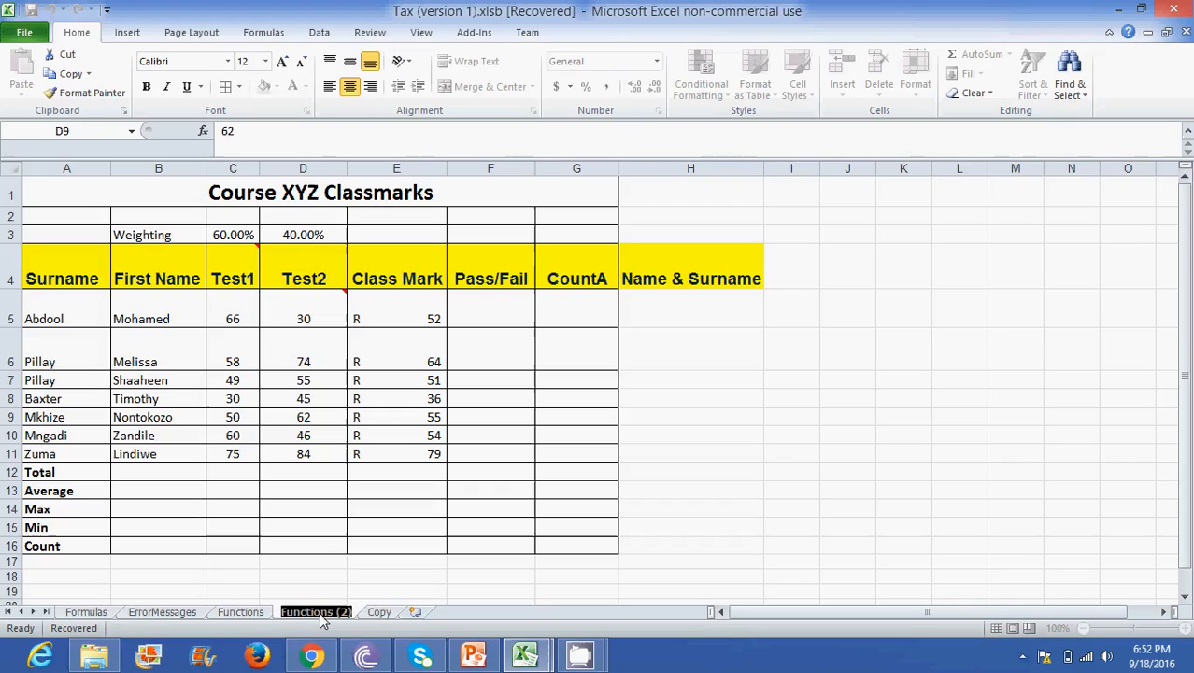
pyautogui.write('Fun')
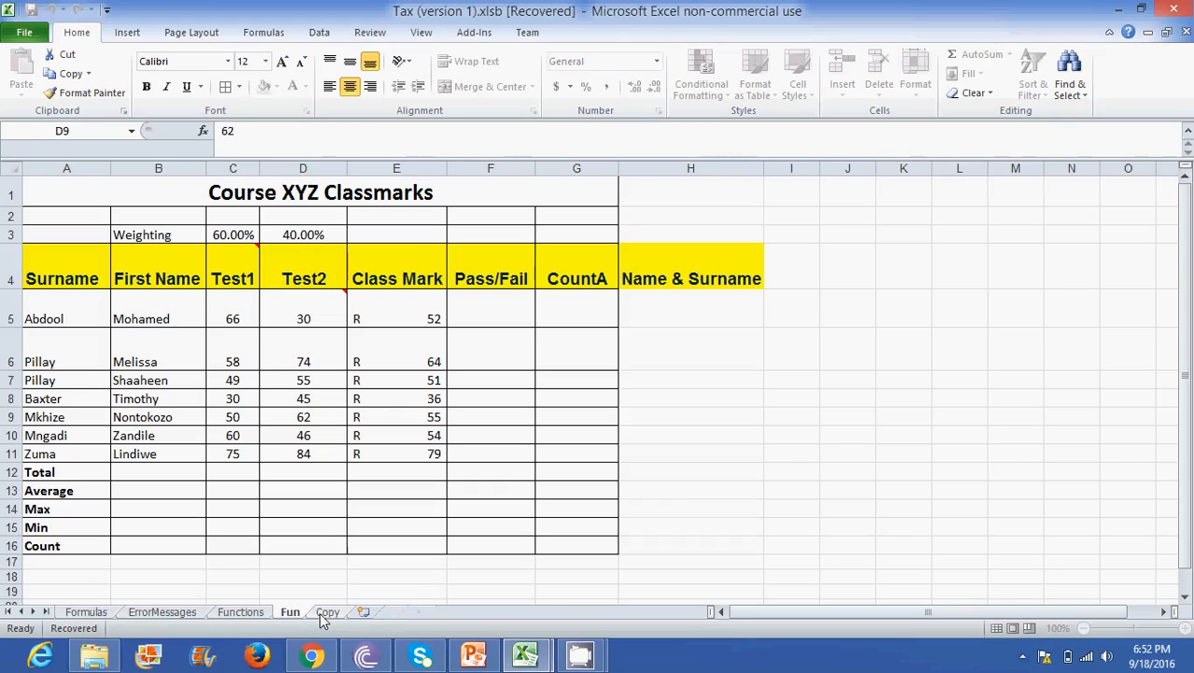
pyautogui.write('tion')
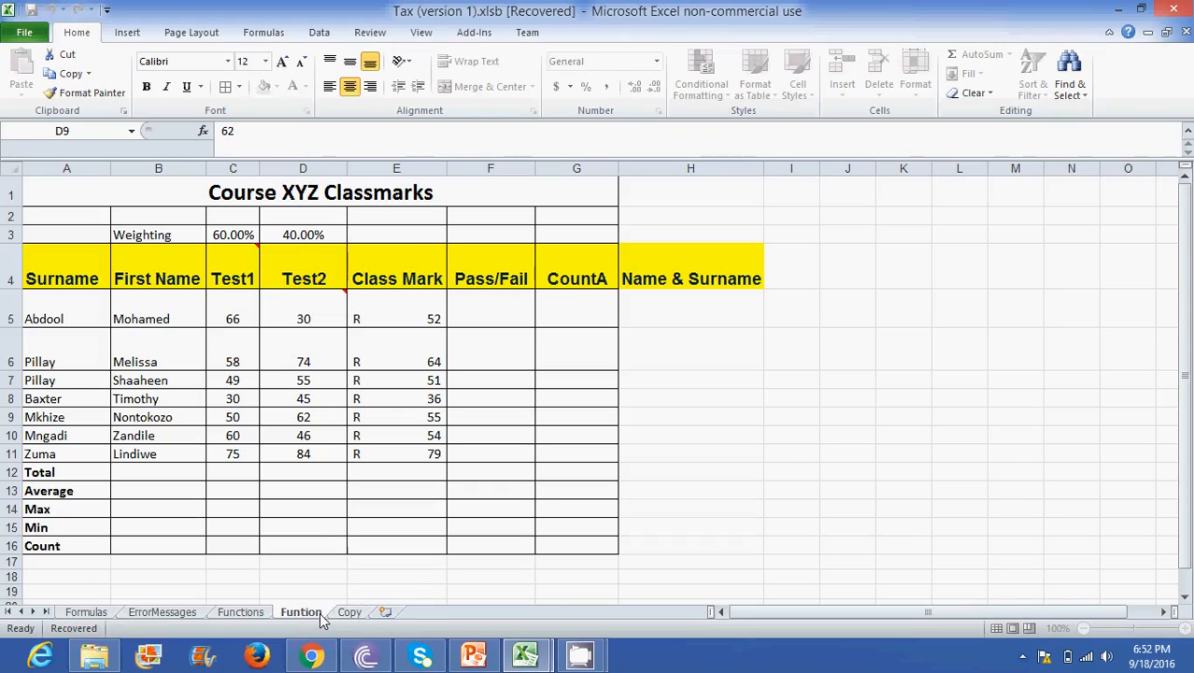
pyautogui.write('Extra')
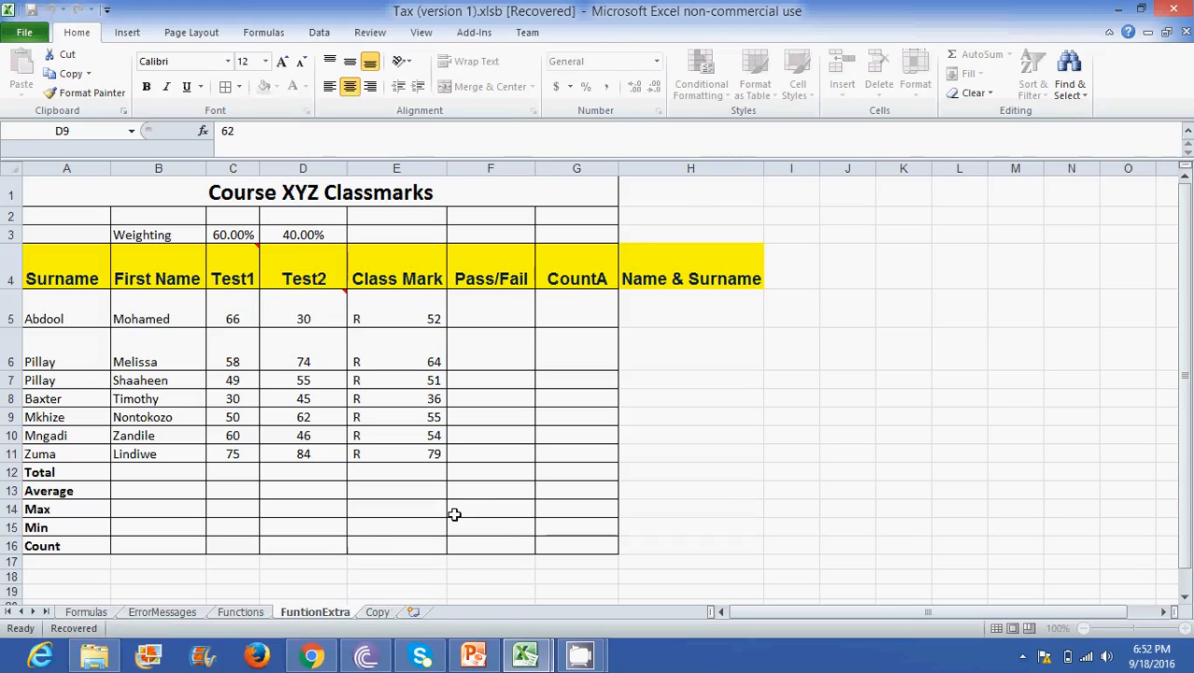
pyautogui.click(481, 549)
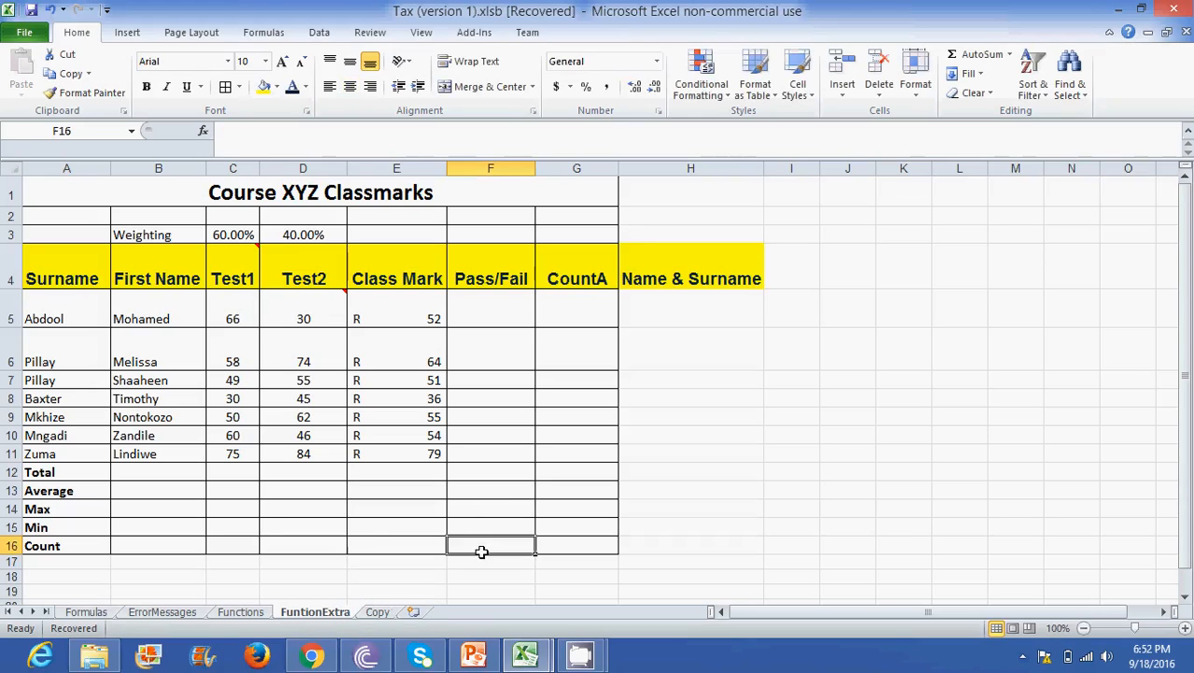
pyautogui.click(251, 525)
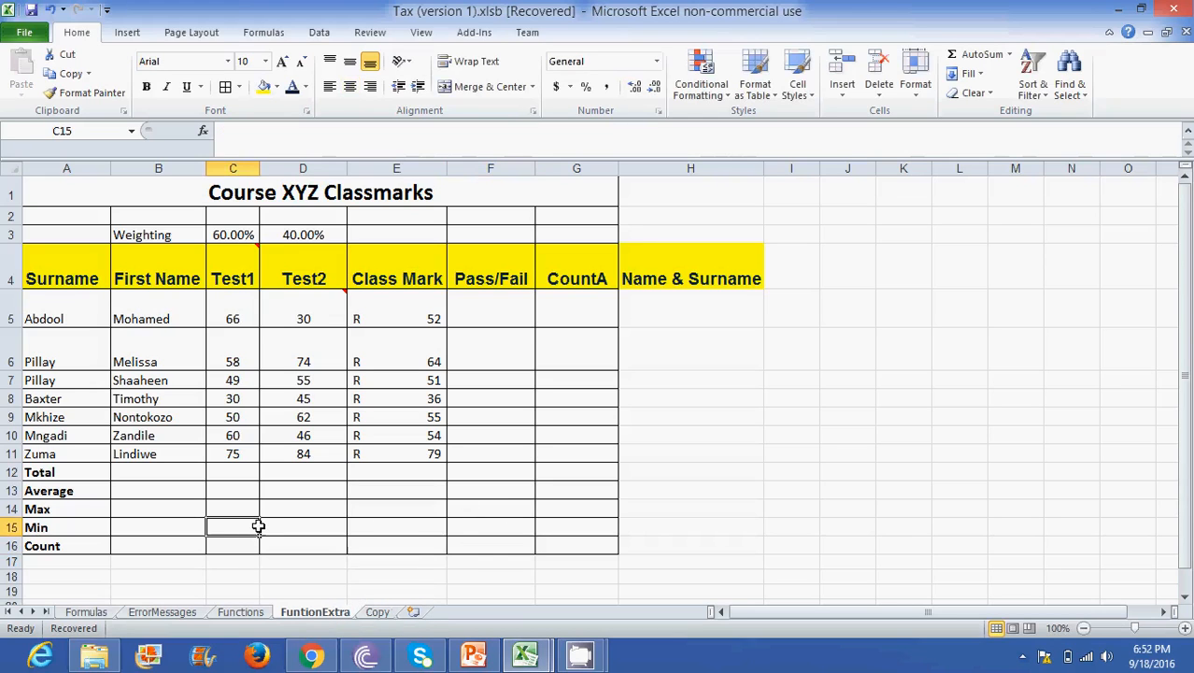
# - Give the FuntionExtra sheet tab a dark blue theme color
pyautogui.rightClick(324, 617)
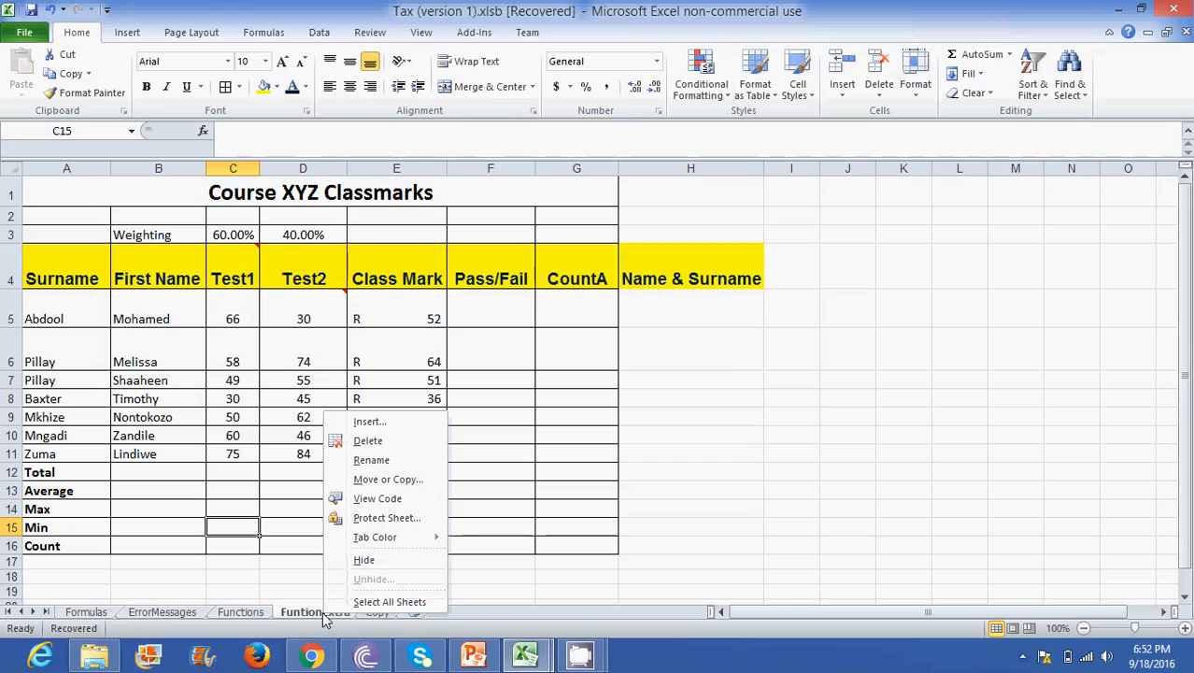
pyautogui.moveTo(391, 546)
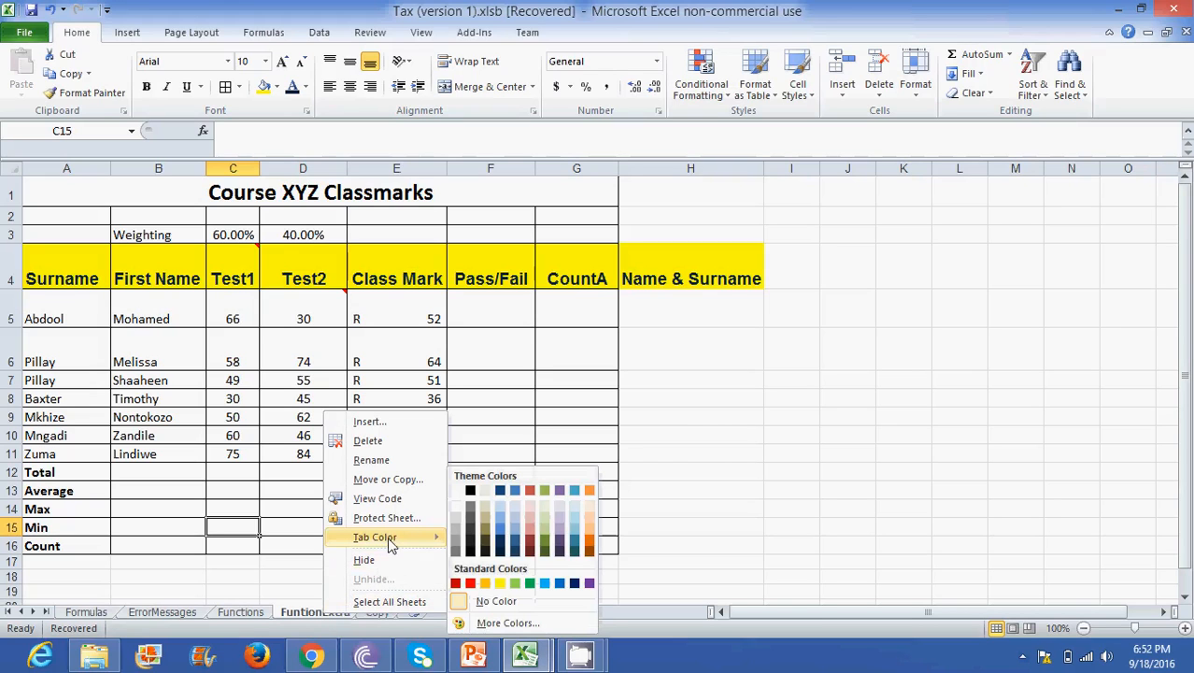
pyautogui.click(514, 551)
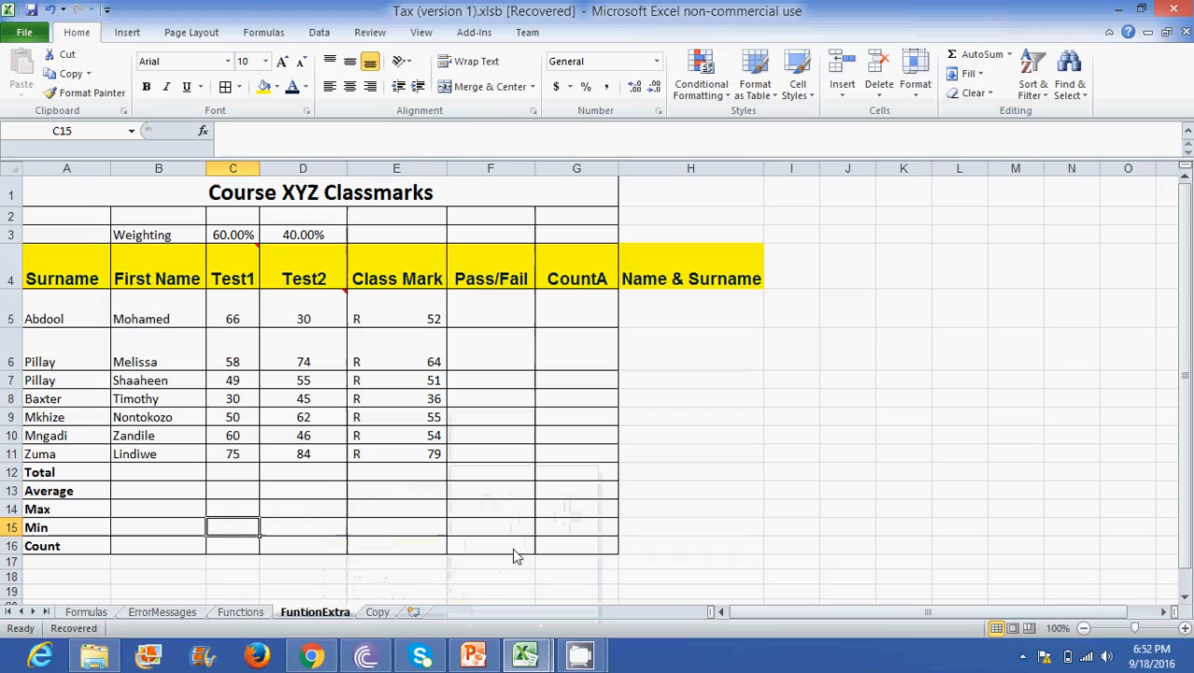
# - Give the Functions sheet tab a light red theme color and switch between both sheets to compare their tabs
pyautogui.rightClick(243, 617)
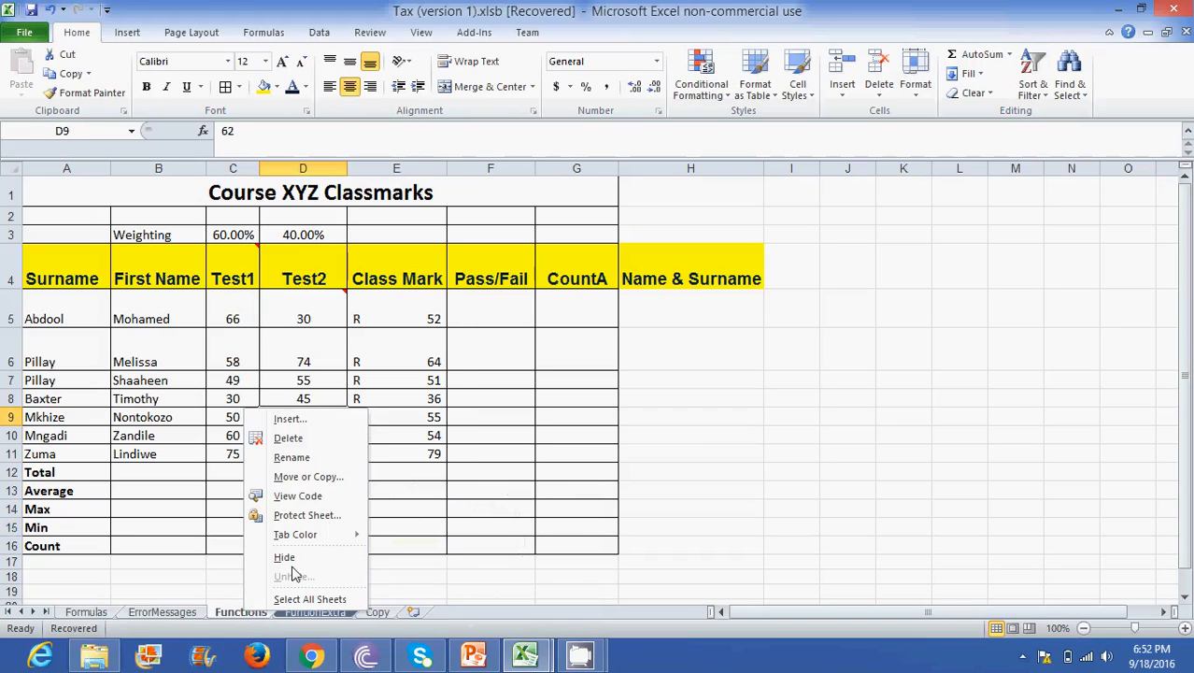
pyautogui.moveTo(327, 537)
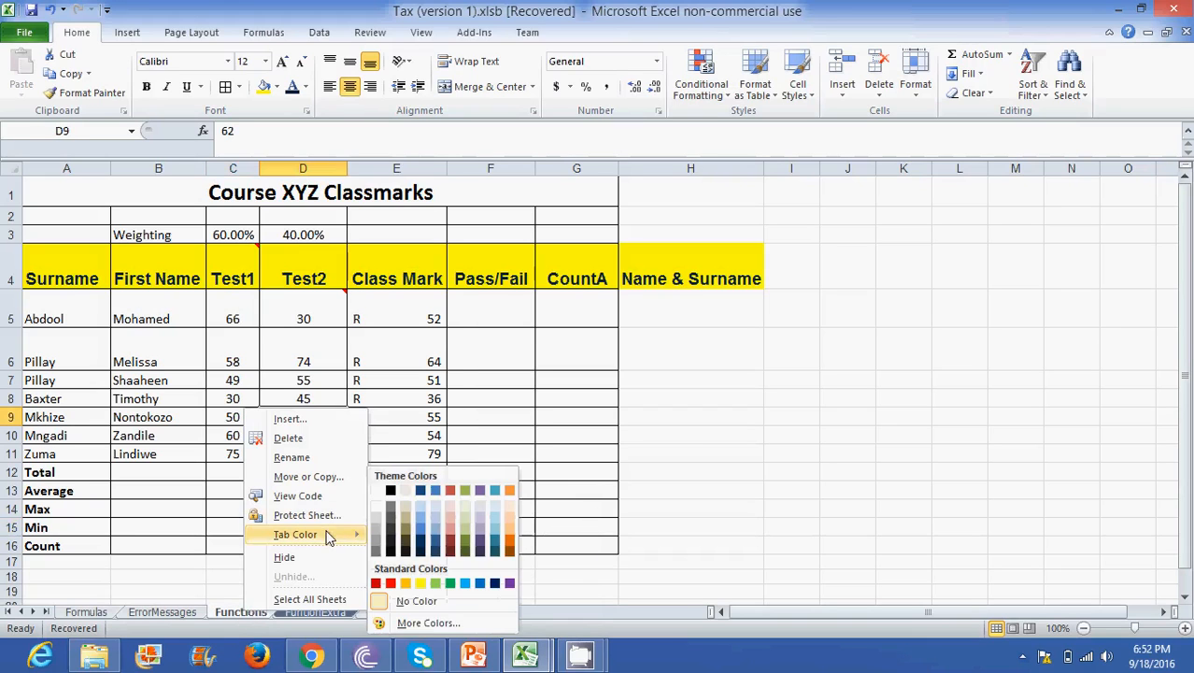
pyautogui.click(448, 533)
pyautogui.click(322, 613)
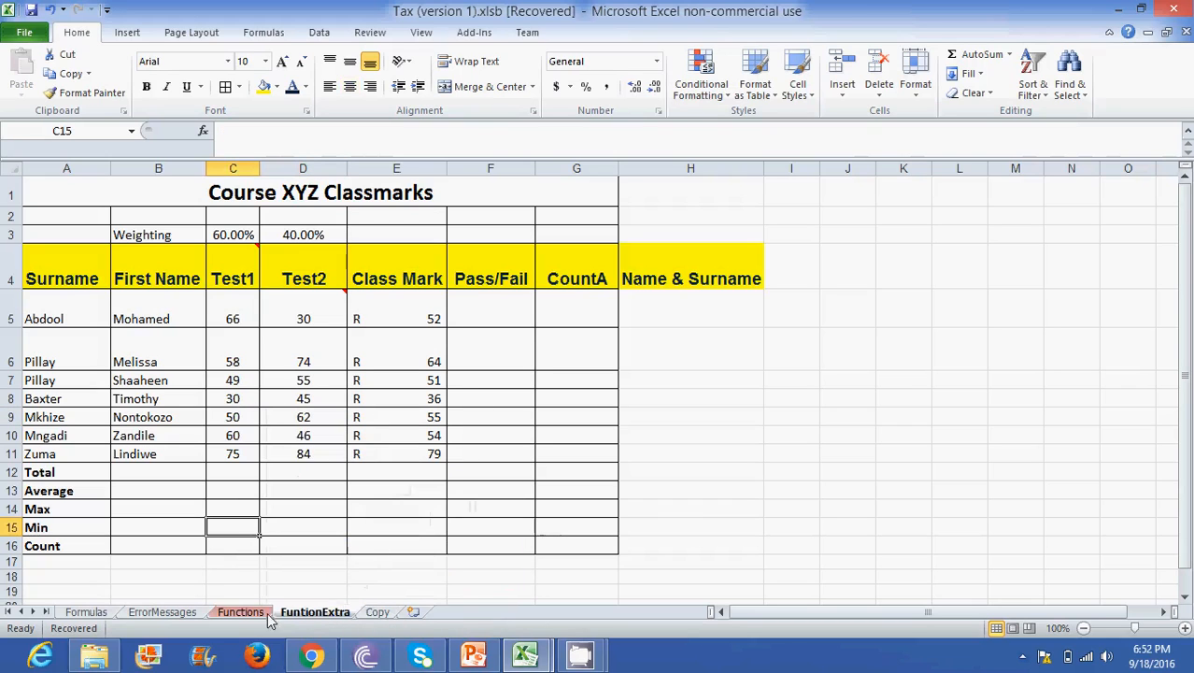
pyautogui.click(243, 613)
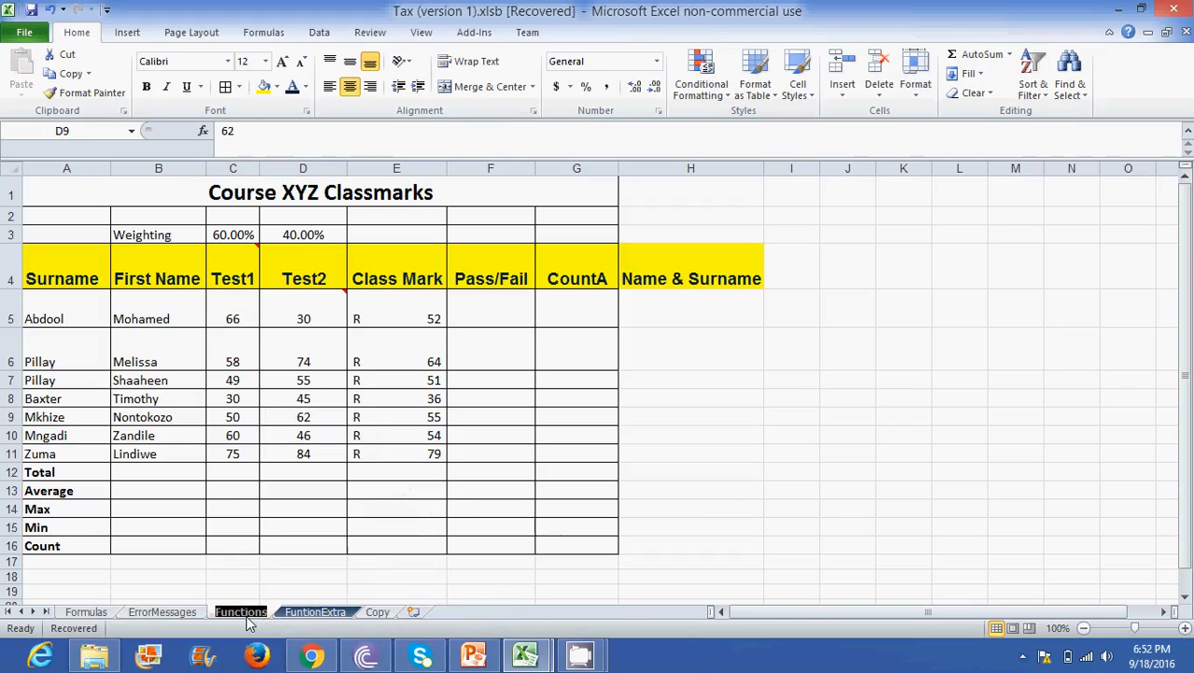
pyautogui.click(317, 615)
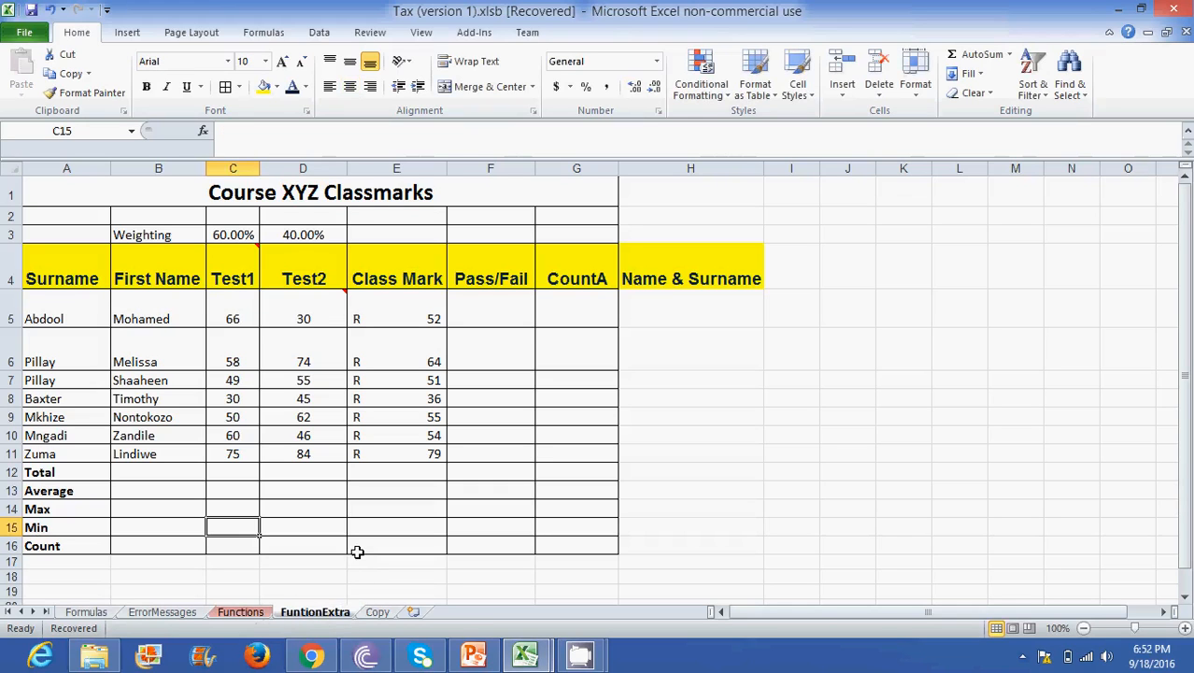
pyautogui.click(357, 481)
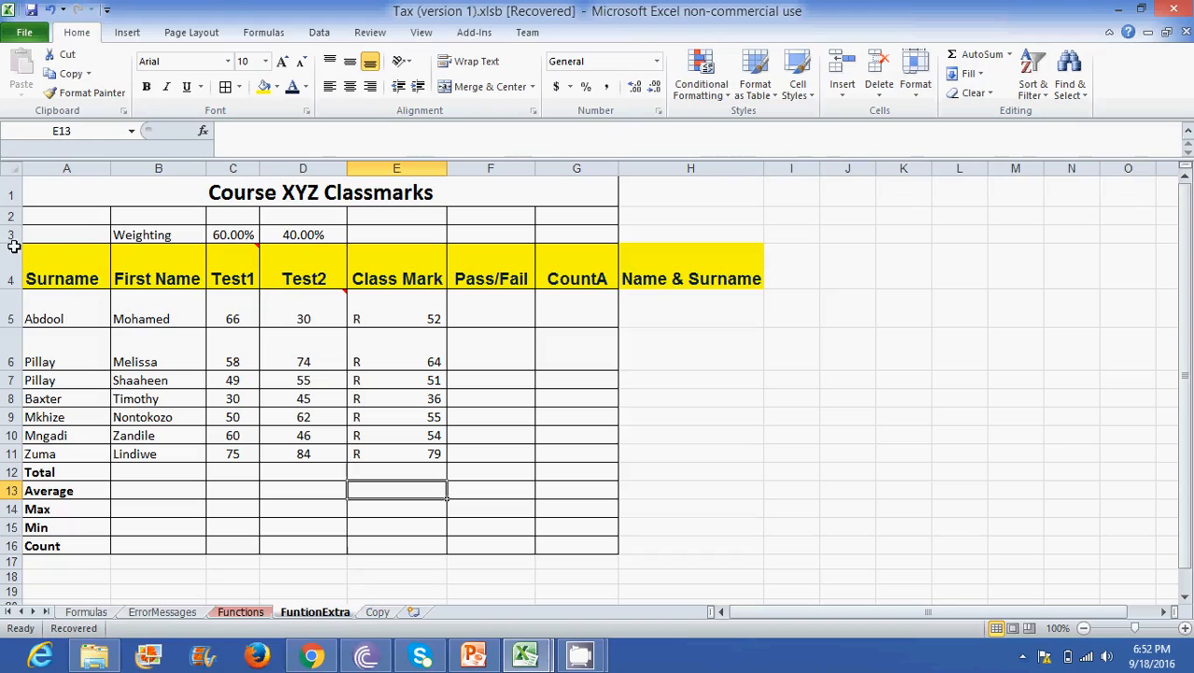
pyautogui.moveTo(33, 264); pyautogui.dragTo(670, 270)
pyautogui.click(579, 273)
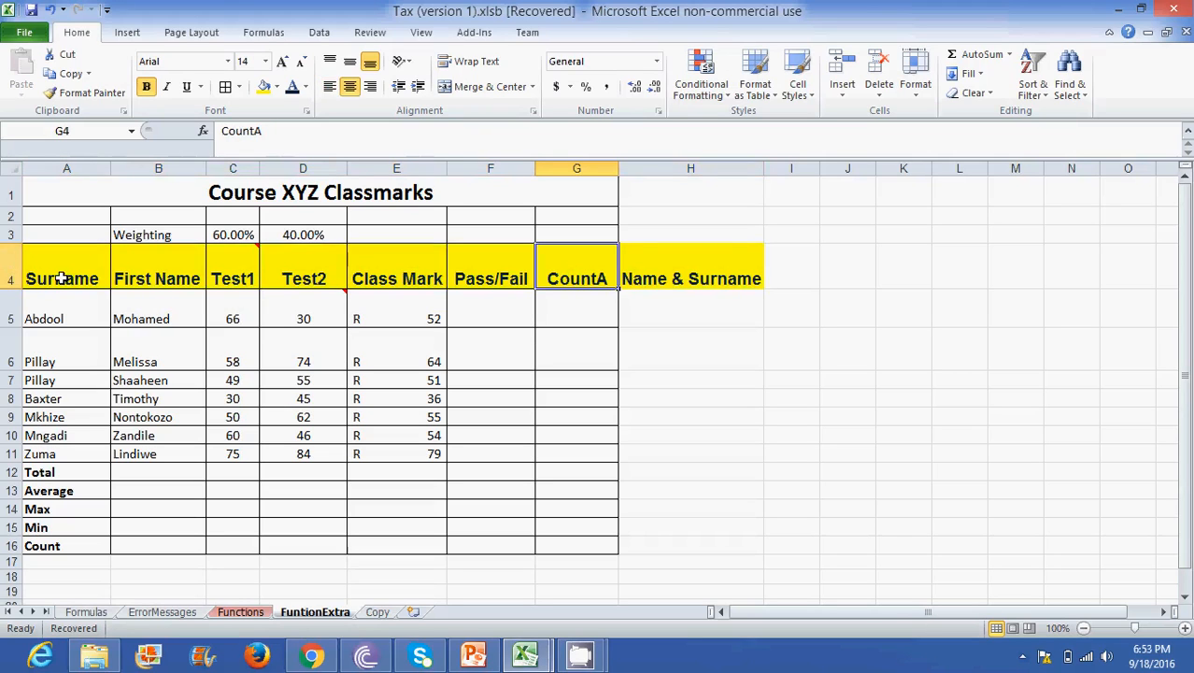
pyautogui.moveTo(60, 277); pyautogui.dragTo(438, 456)
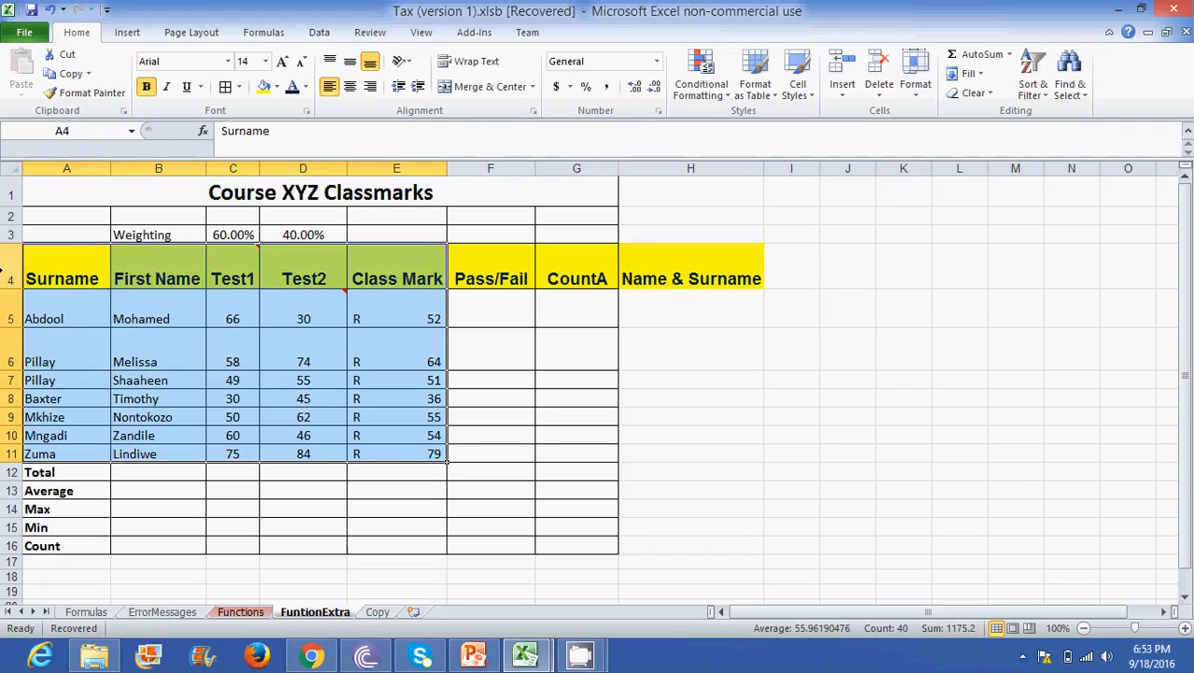
# - Sort the student records in A5:E11 by Surname on values, in A to Z order, using a custom sort
pyautogui.moveTo(65, 319); pyautogui.dragTo(392, 450)
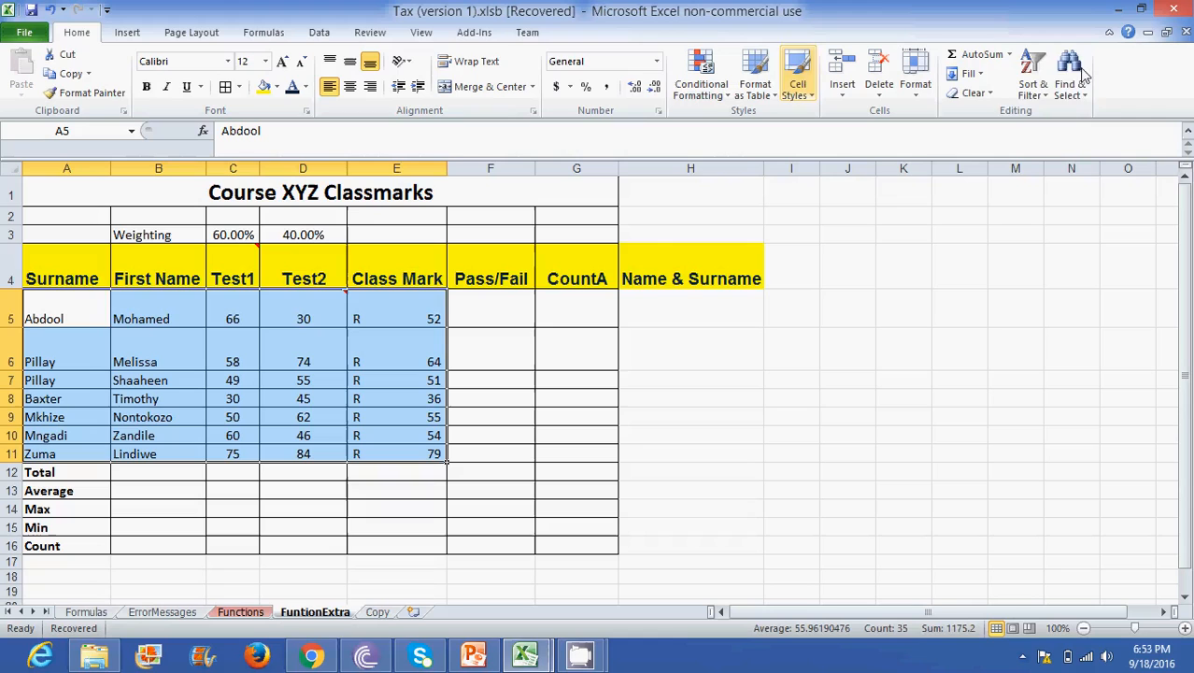
pyautogui.click(1038, 93)
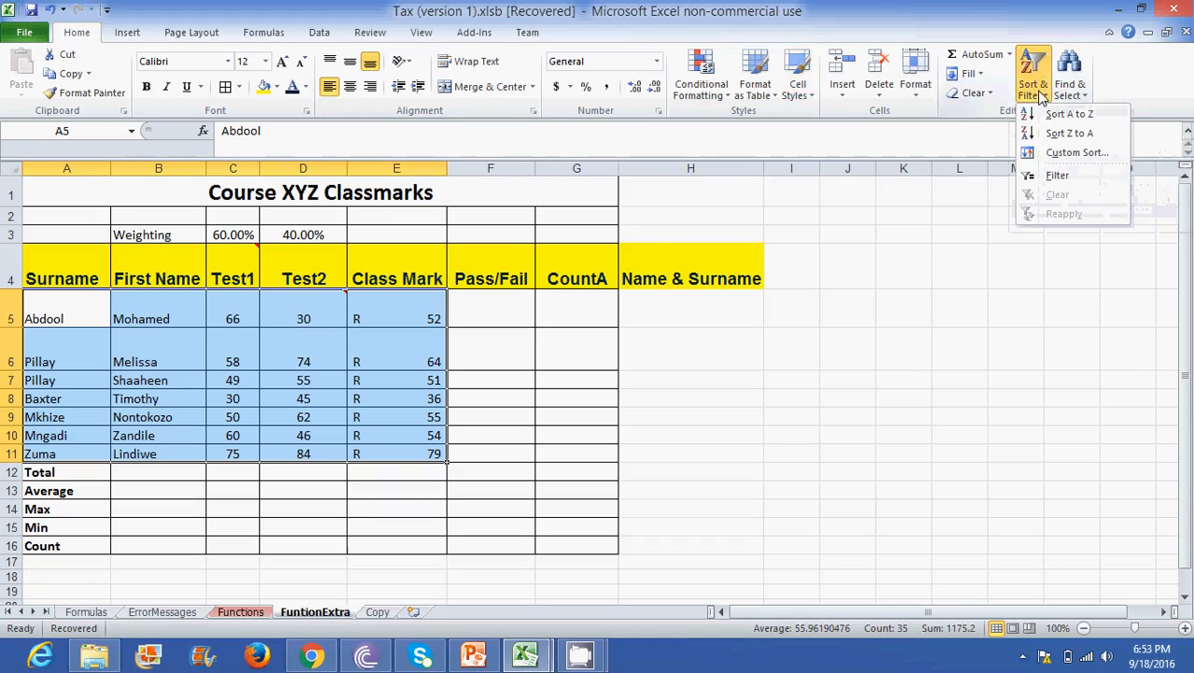
pyautogui.click(1076, 153)
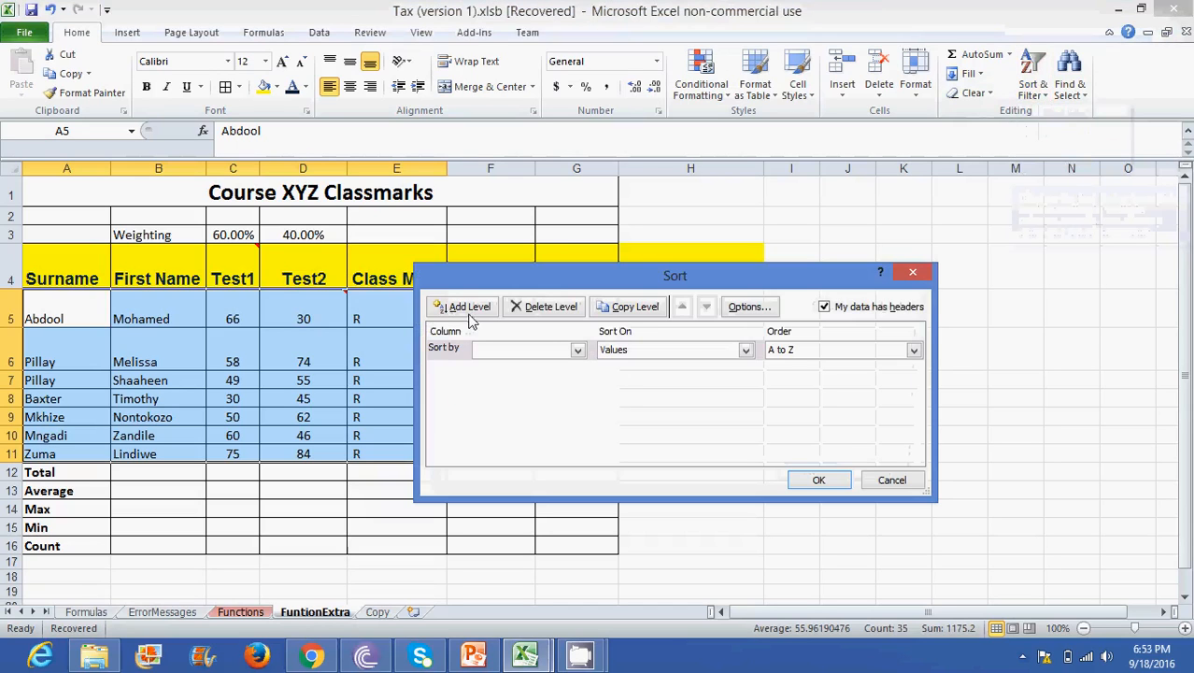
pyautogui.click(578, 351)
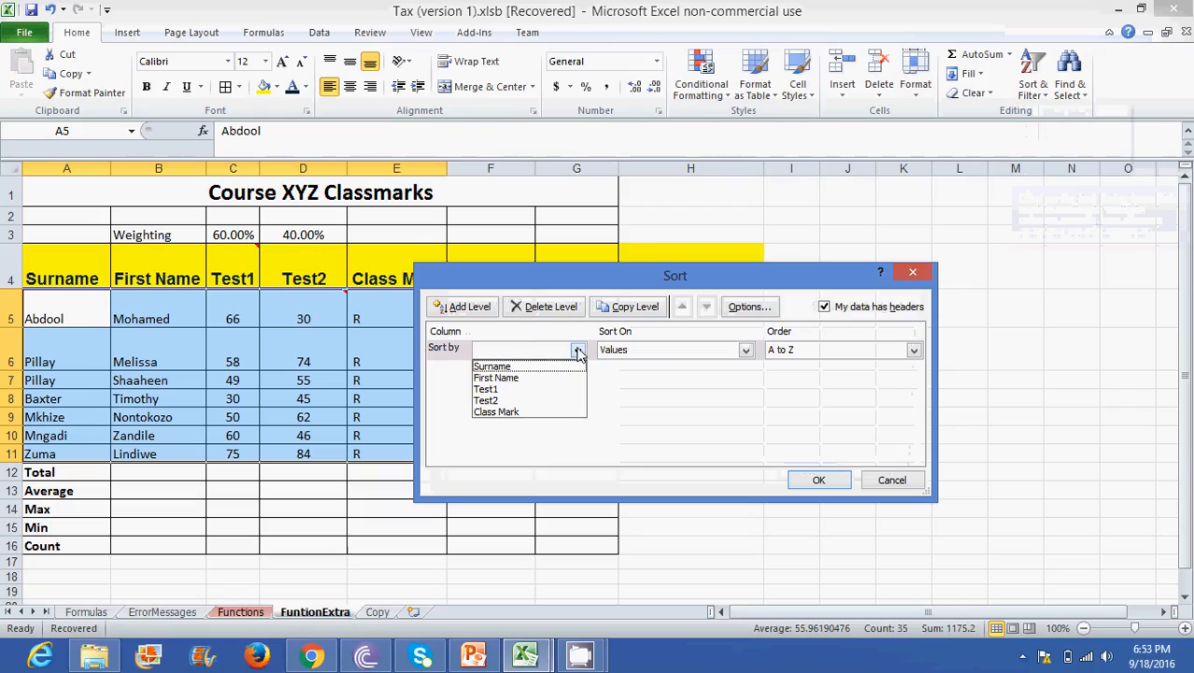
pyautogui.click(532, 368)
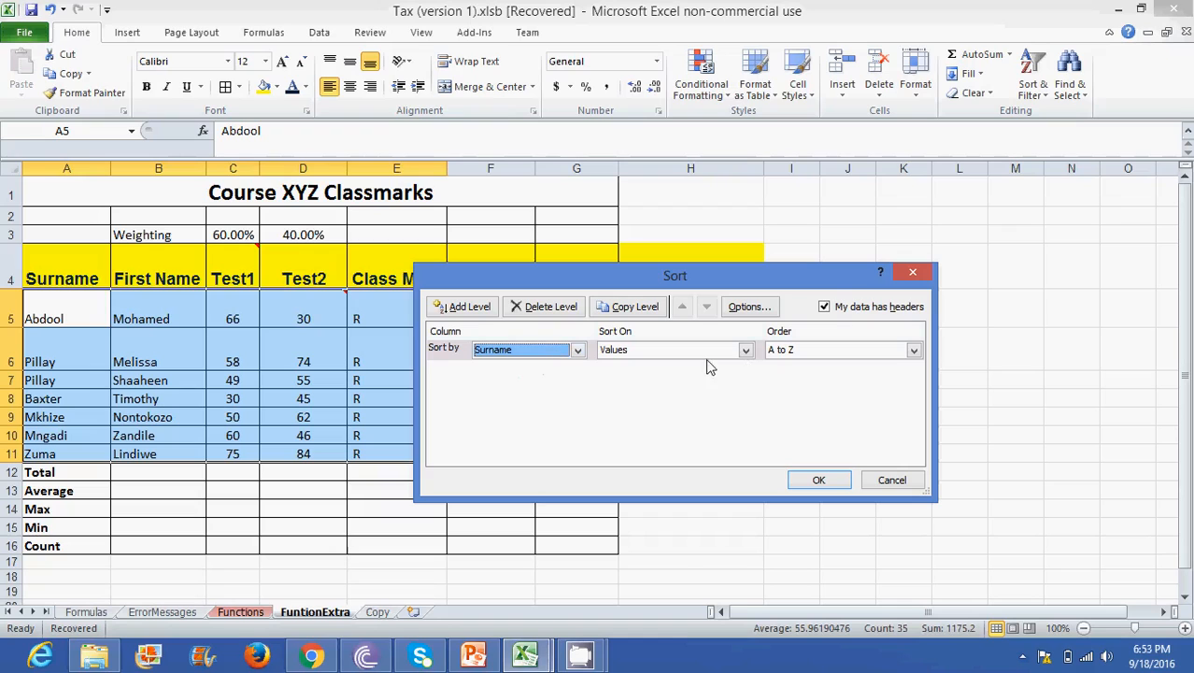
pyautogui.click(913, 352)
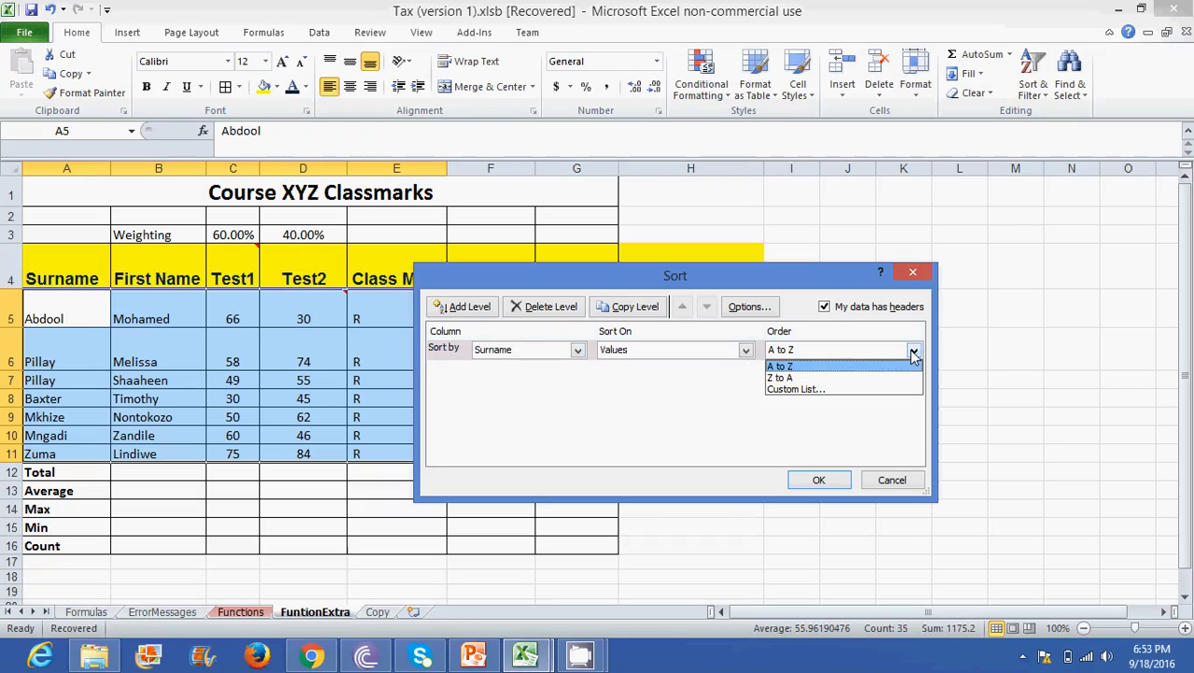
pyautogui.click(788, 367)
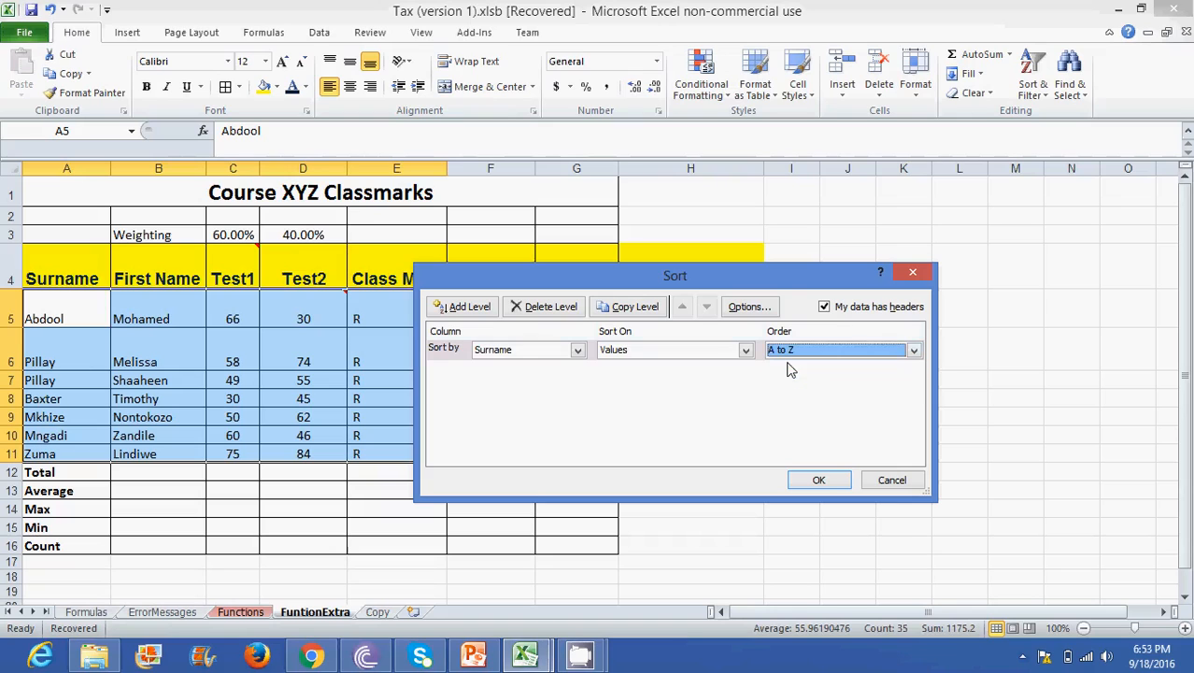
pyautogui.click(818, 480)
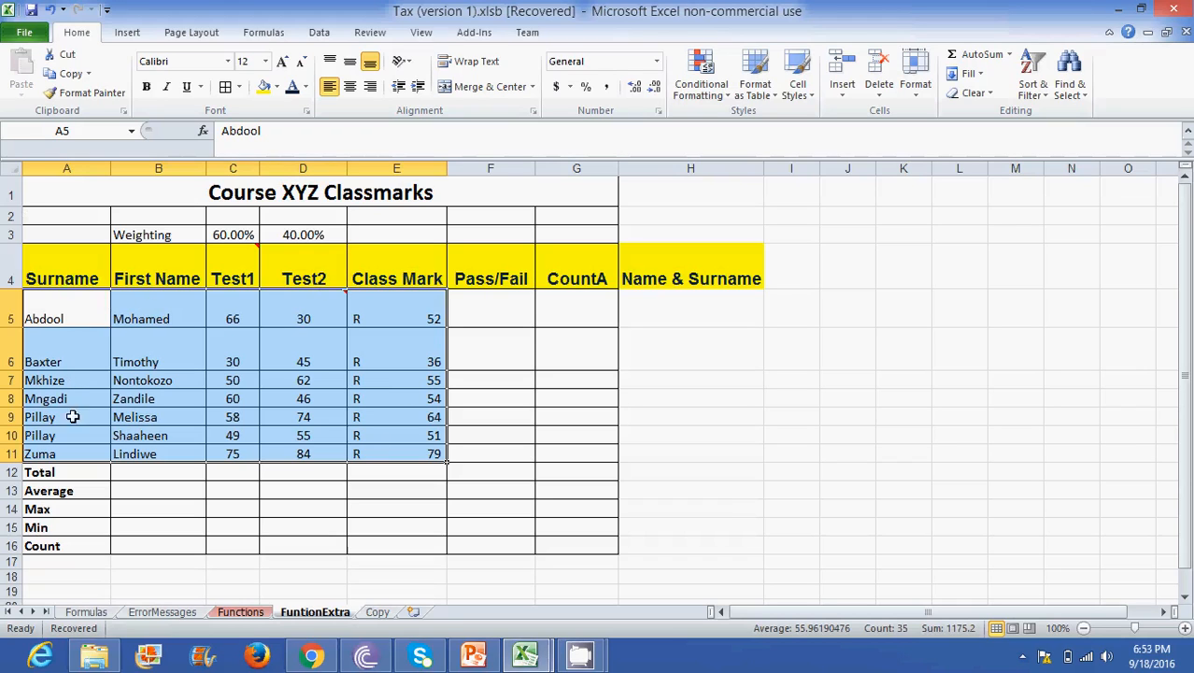
# - Turn on filtering for the class marks table A4:G11, including its heading row
pyautogui.click(14, 274)
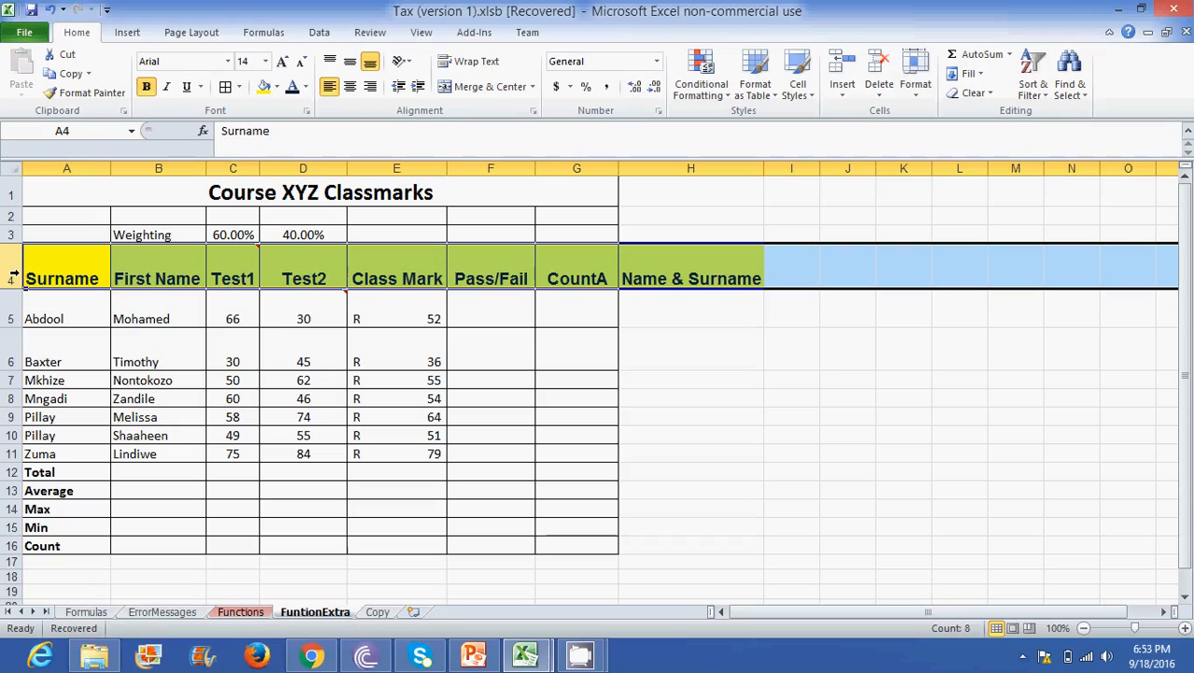
pyautogui.moveTo(56, 275); pyautogui.dragTo(567, 452)
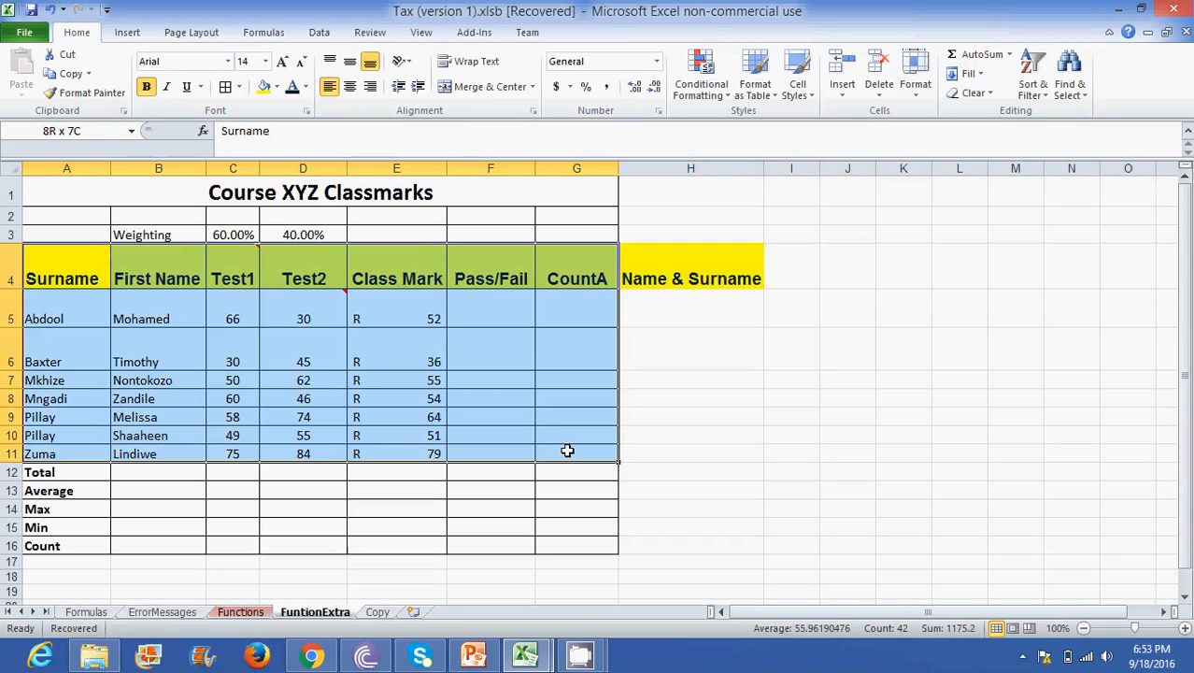
pyautogui.click(1044, 93)
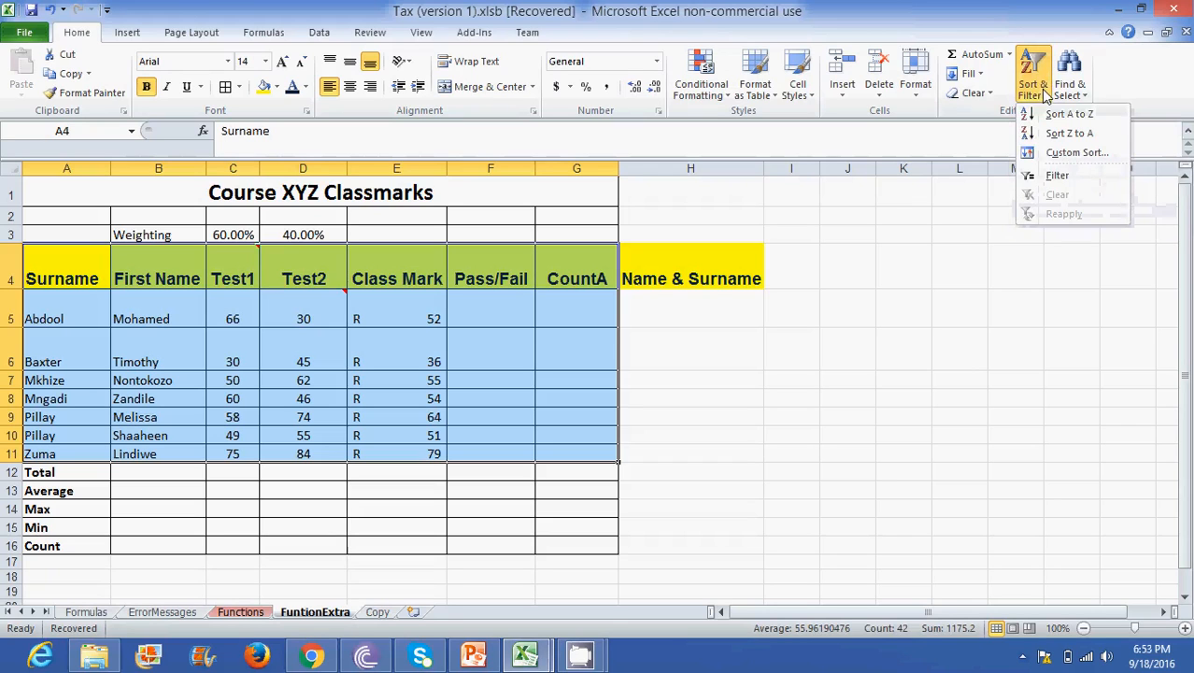
pyautogui.click(1058, 178)
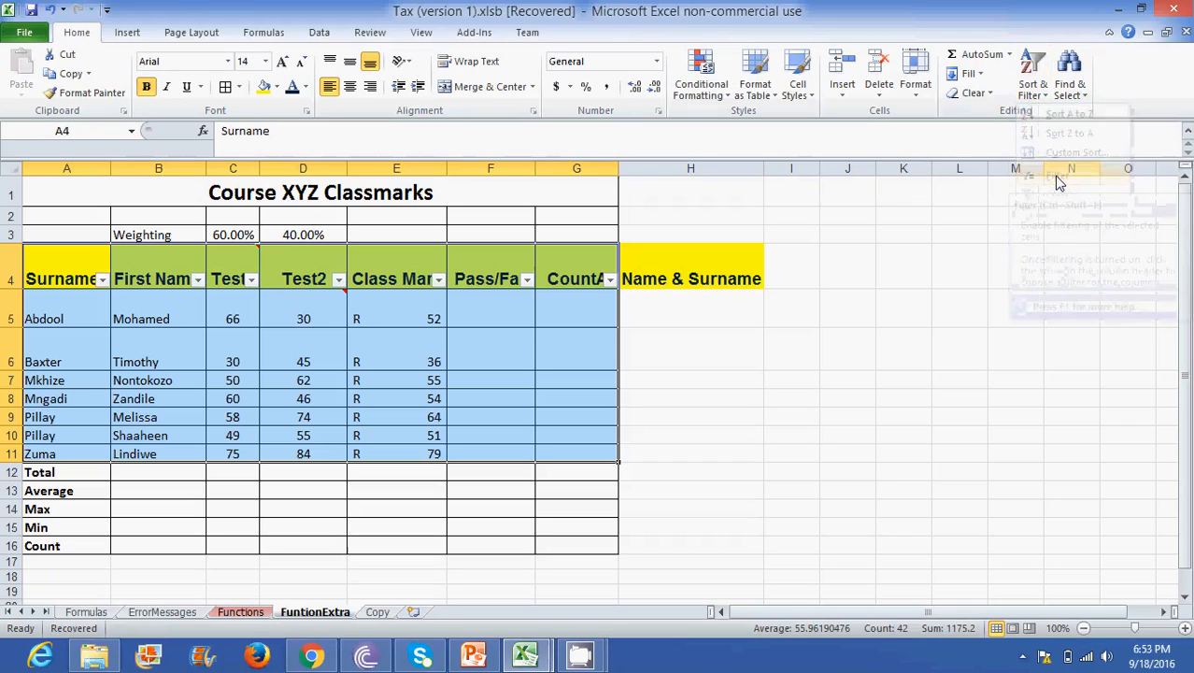
# - Filter the First Name column to show only the first two names in the filter list
pyautogui.click(197, 279)
pyautogui.click(54, 443)
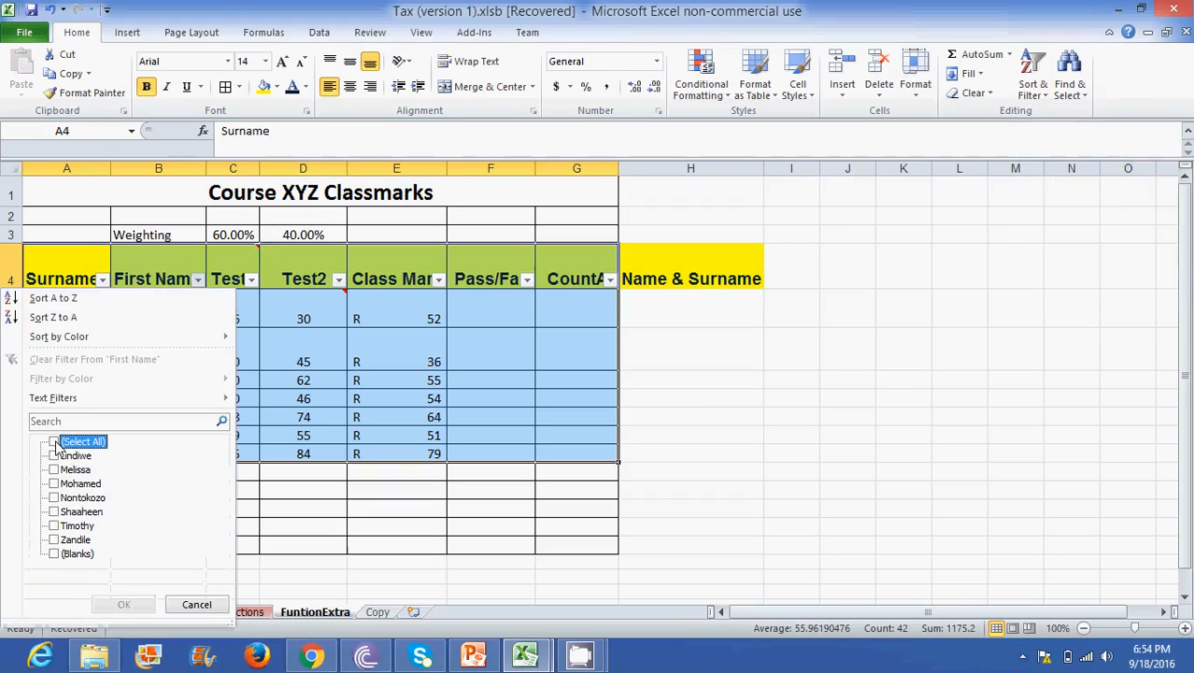
pyautogui.click(55, 456)
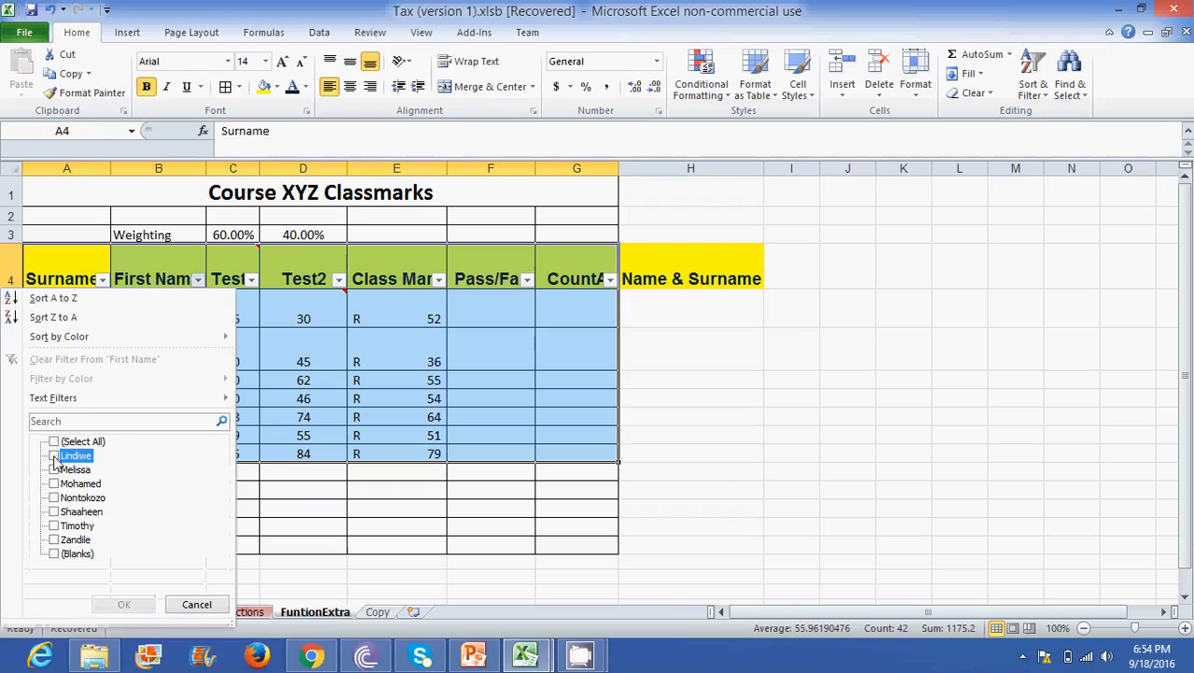
pyautogui.click(54, 470)
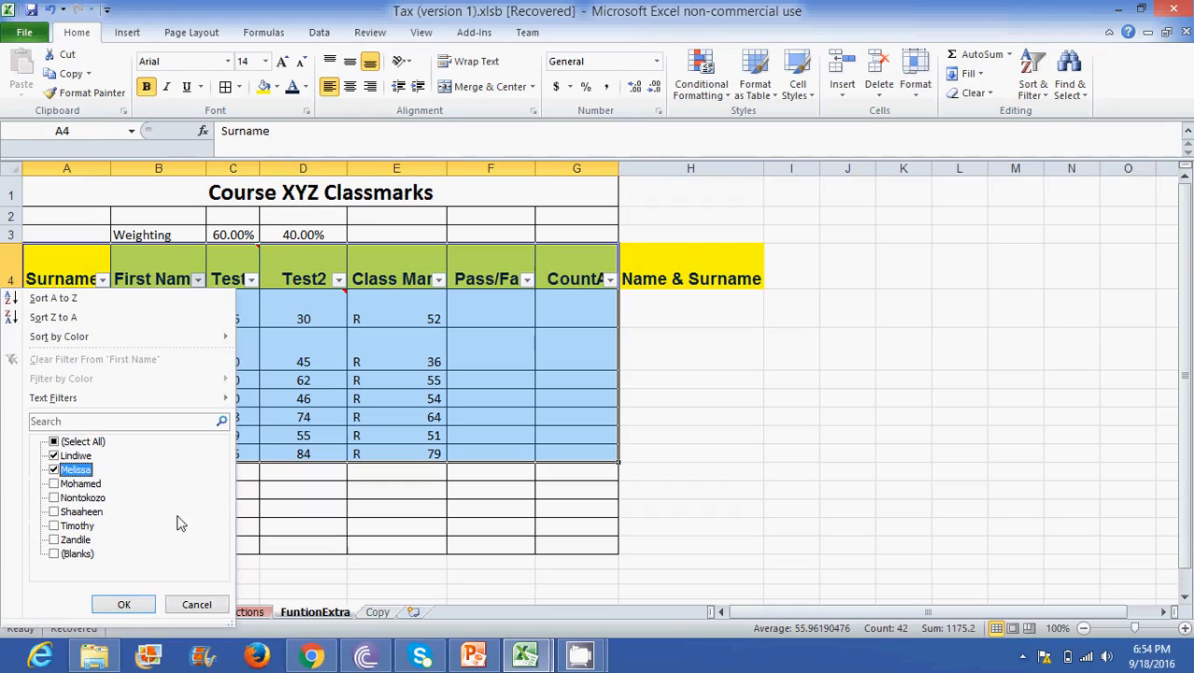
pyautogui.click(123, 604)
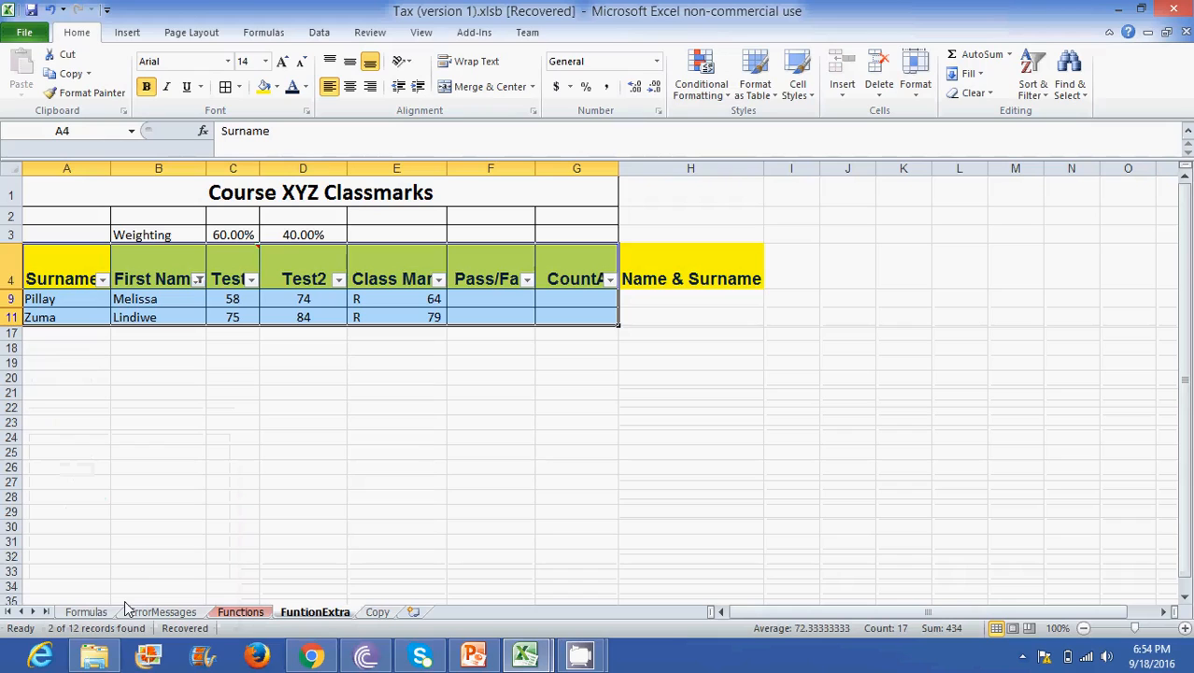
# - Reselect all entries in the First Name filter to show every student record
pyautogui.click(199, 279)
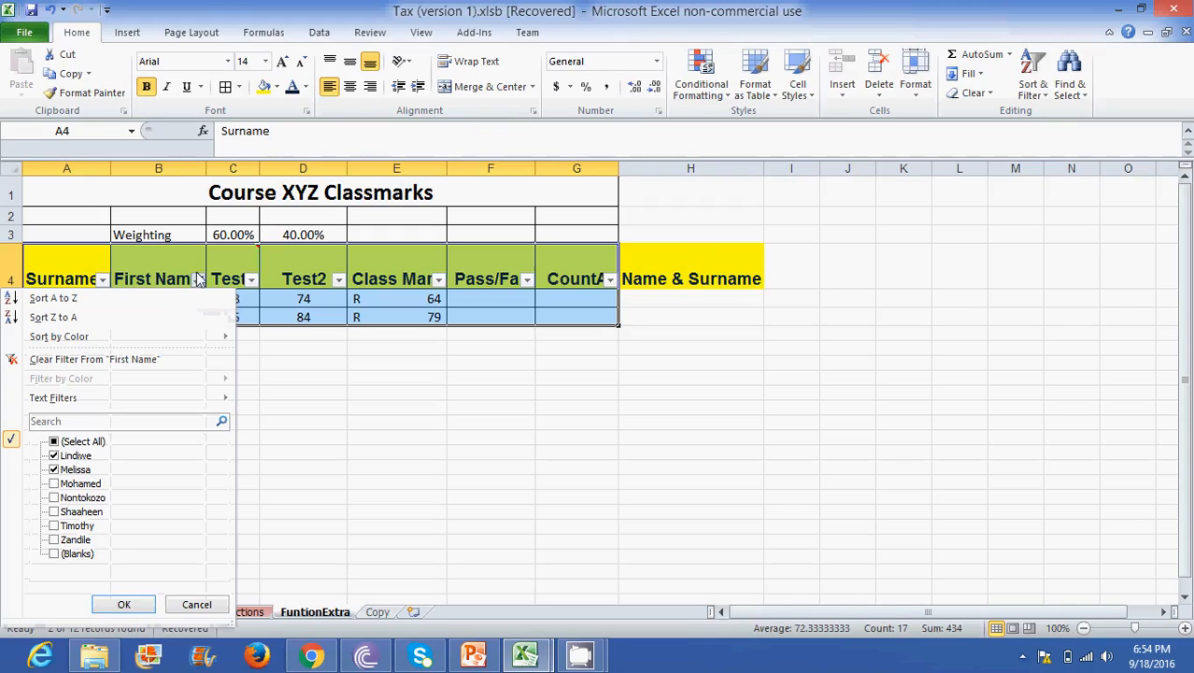
pyautogui.click(64, 443)
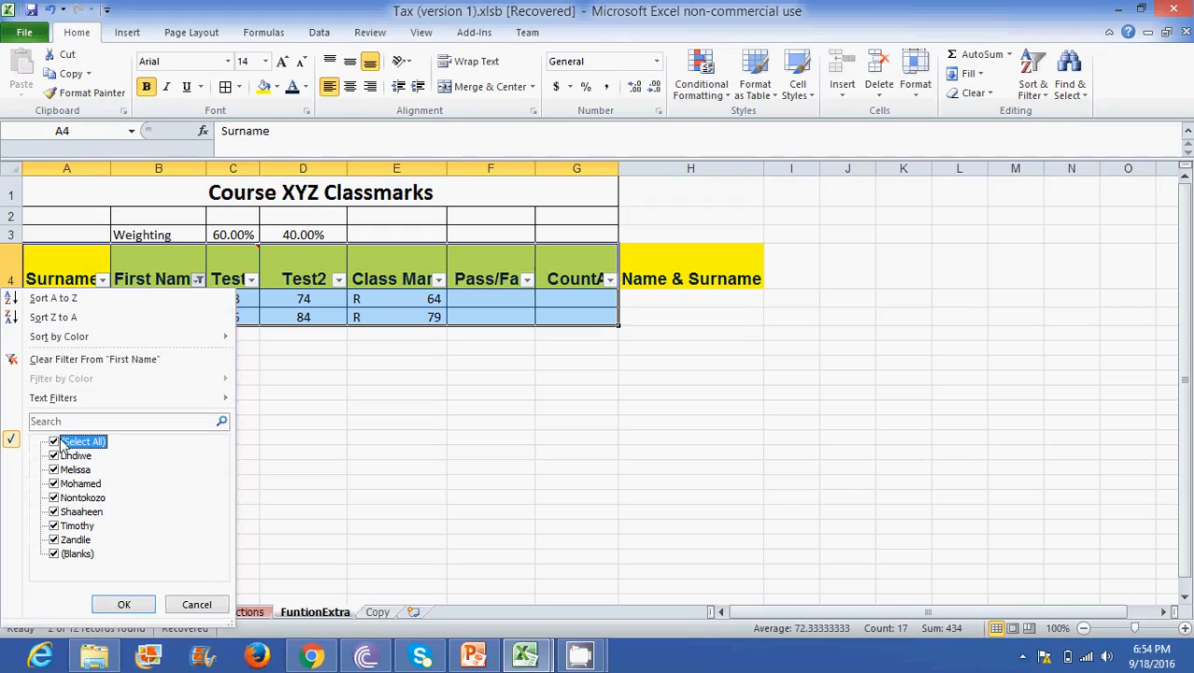
pyautogui.click(121, 604)
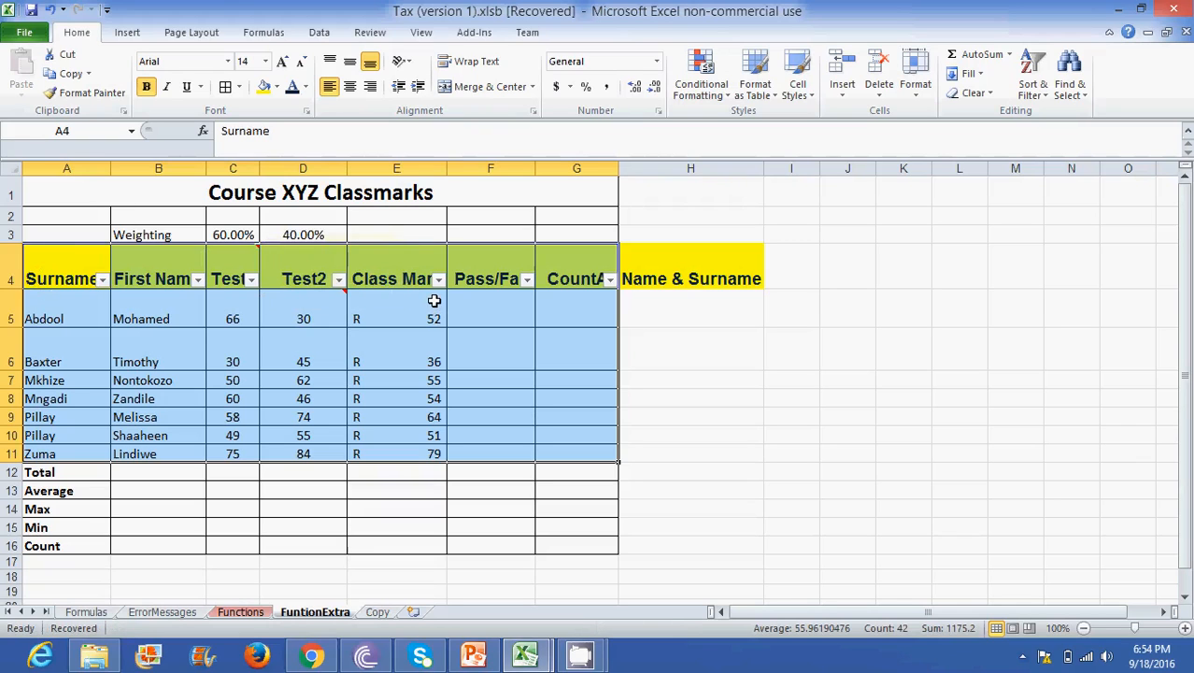
# - Turn off filtering for the class marks table and deselect the table range
pyautogui.click(1032, 94)
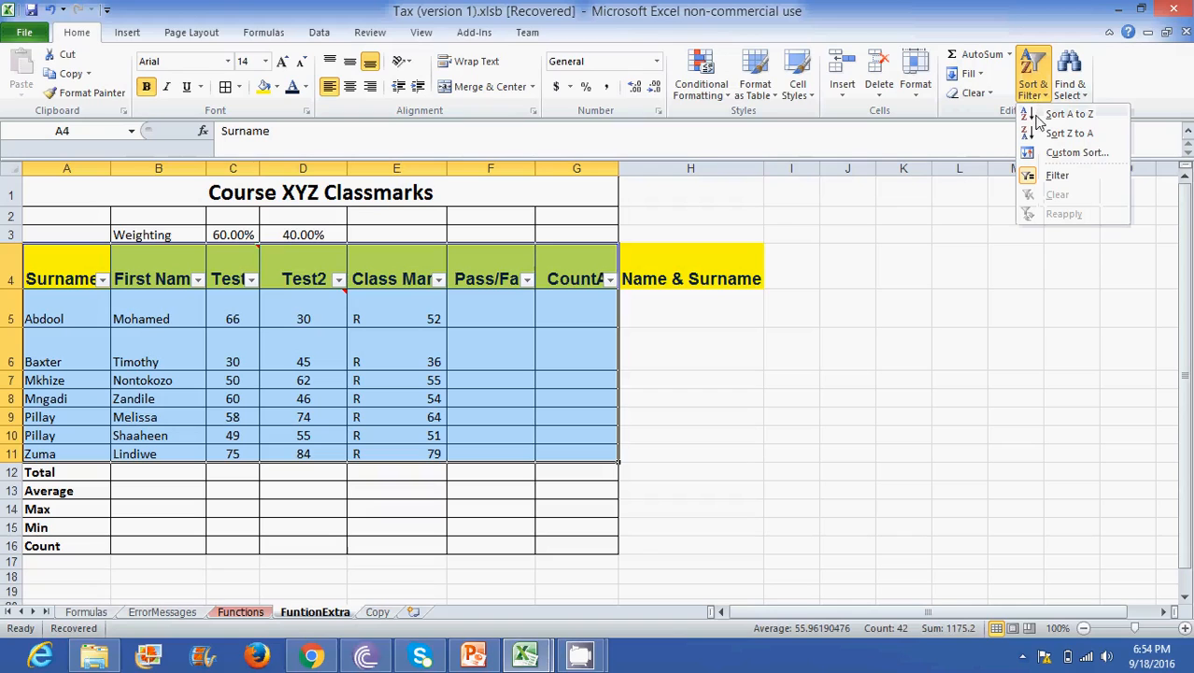
pyautogui.click(1063, 177)
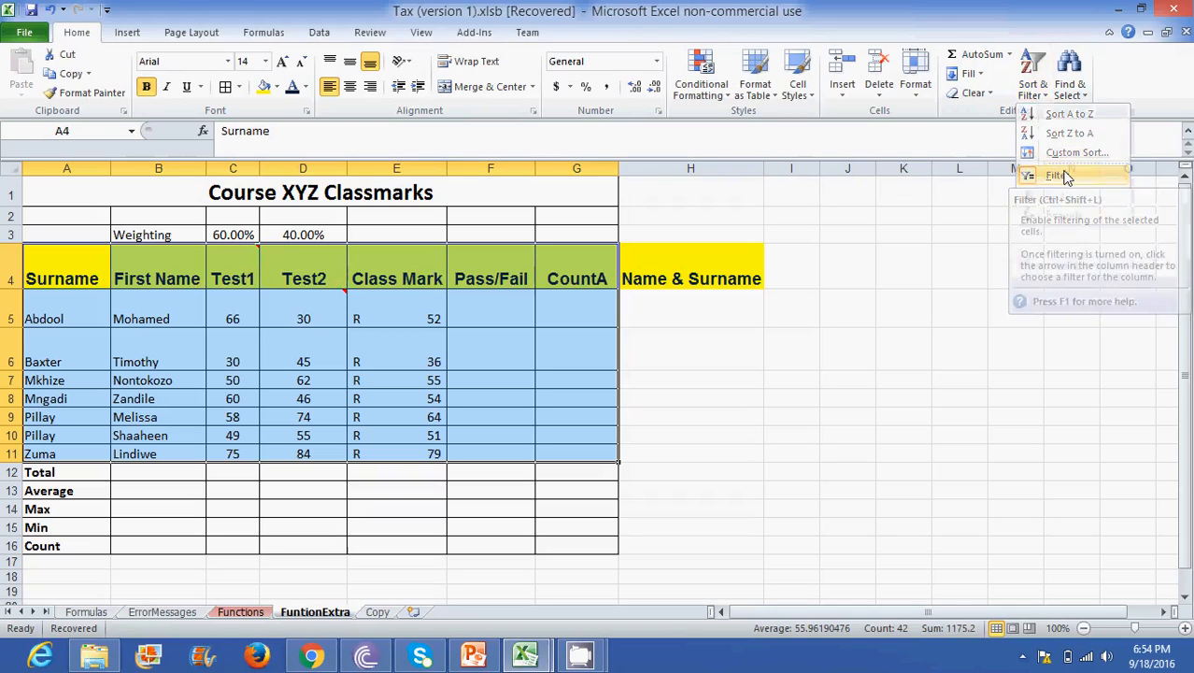
pyautogui.click(329, 362)
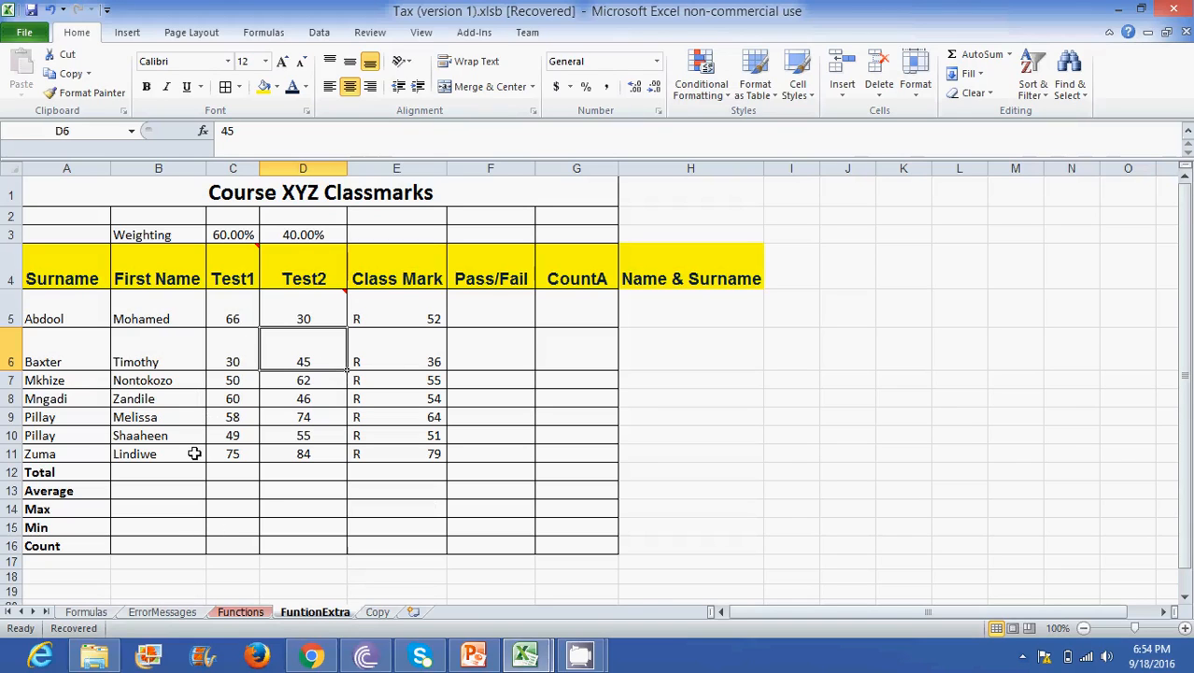
pyautogui.click(271, 472)
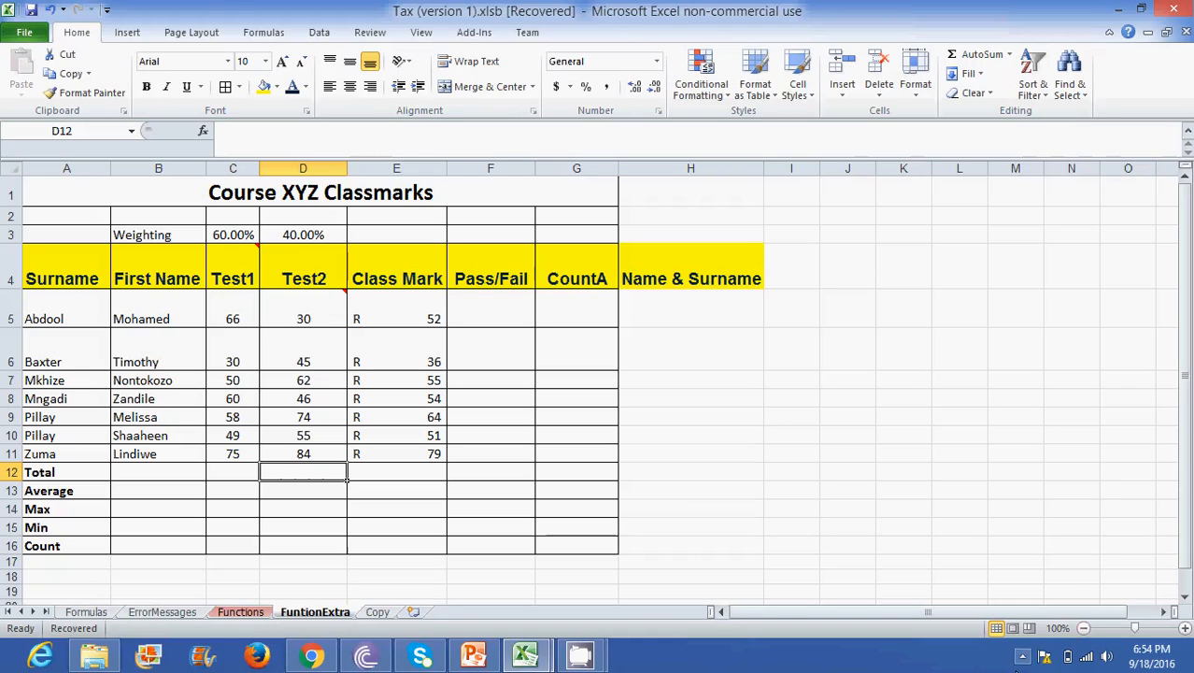
pyautogui.click(1022, 658)
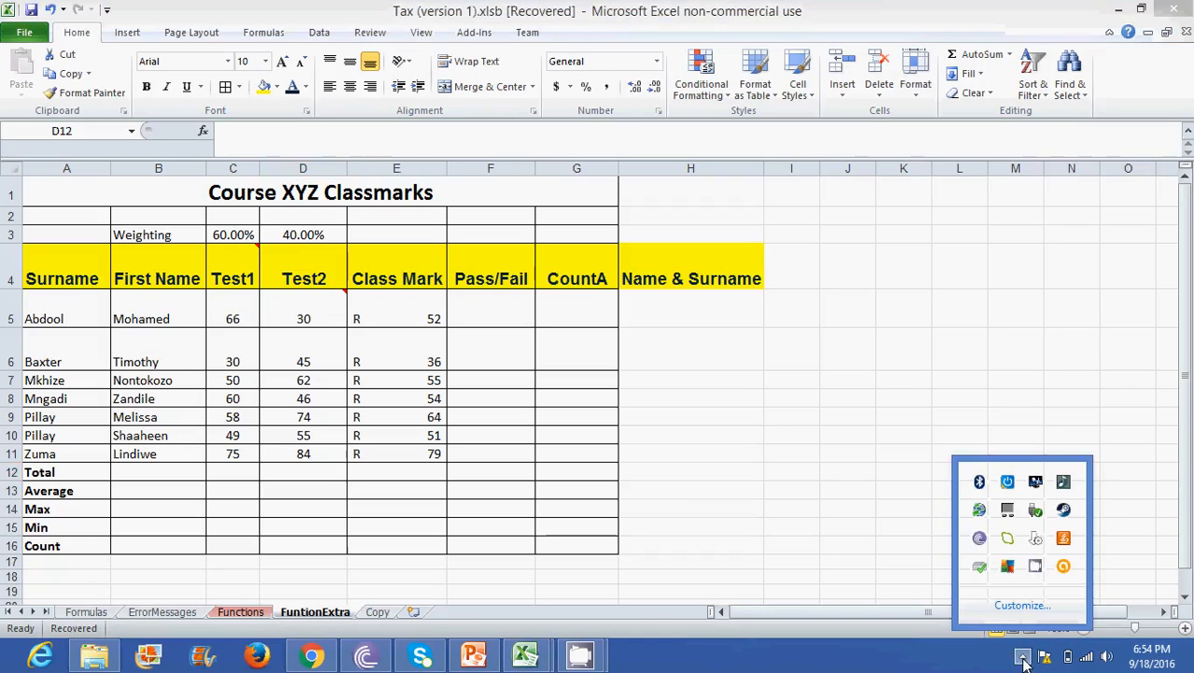
pyautogui.rightClick(1037, 567)
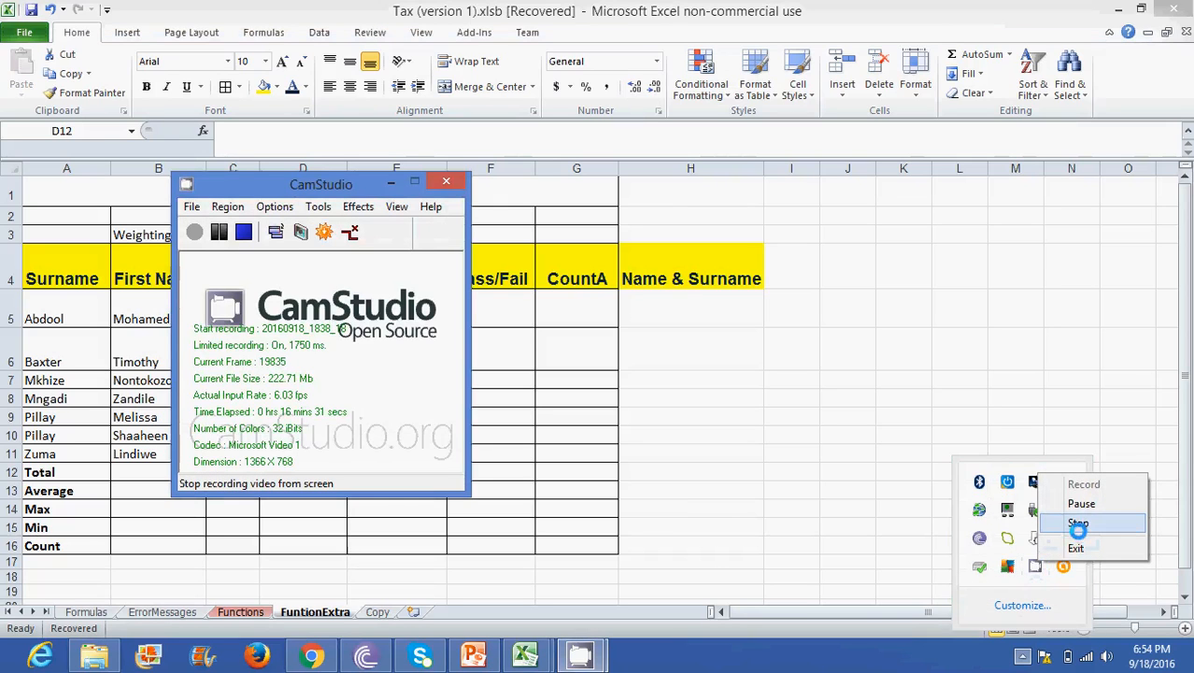